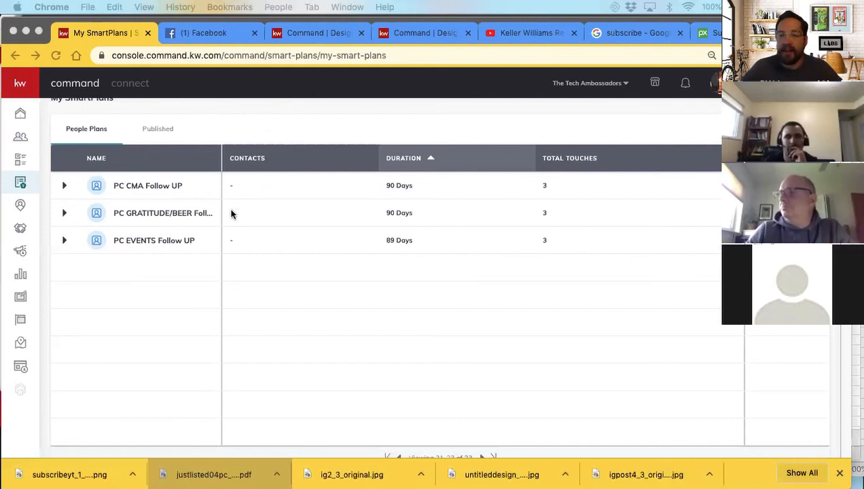
Open the SmartPlans library and look through the available Keller Williams plan templates
{"action": "scroll", "coordinate": [226, 296], "scroll_direction": "up", "scroll_amount": 2}
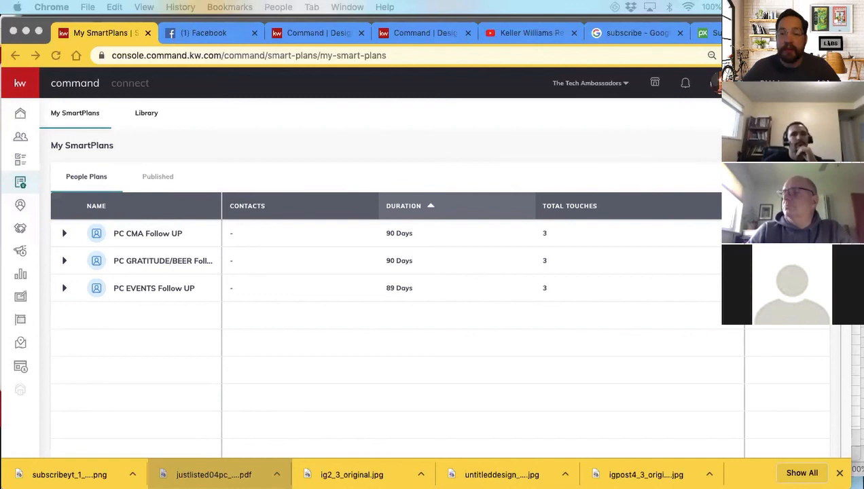
{"action": "left_click", "coordinate": [146, 114]}
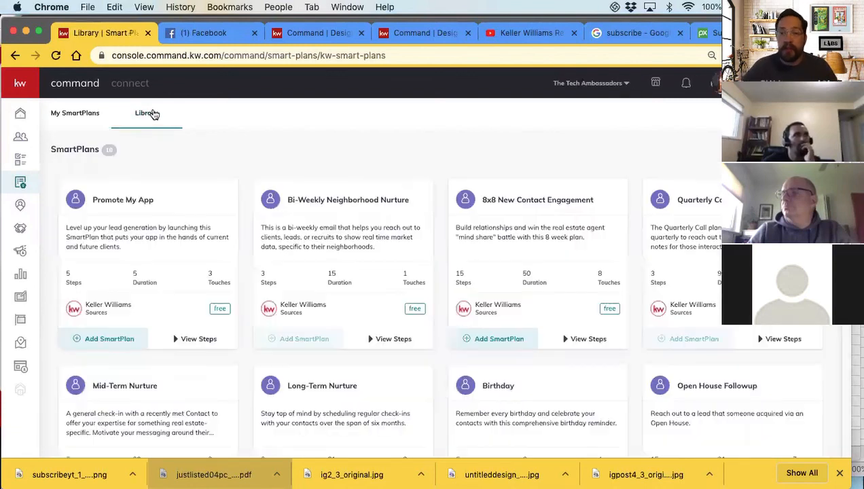
{"action": "scroll", "coordinate": [328, 241], "scroll_direction": "down", "scroll_amount": 5}
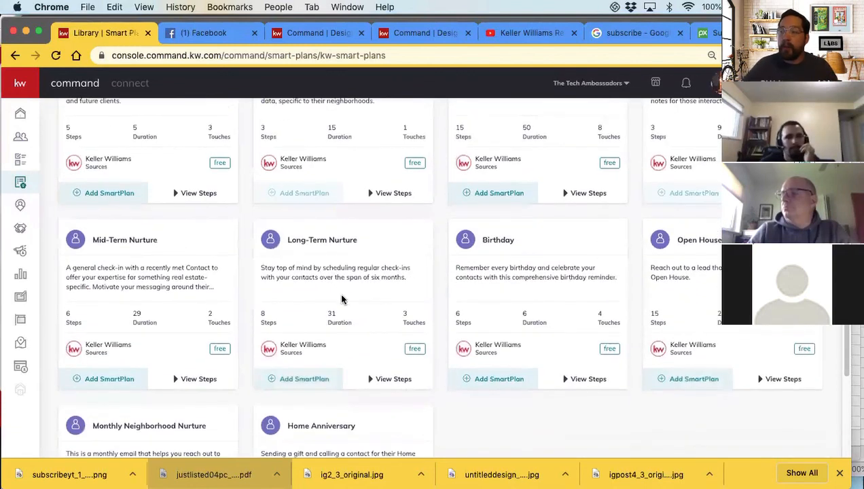
{"action": "scroll", "coordinate": [348, 297], "scroll_direction": "down", "scroll_amount": 4}
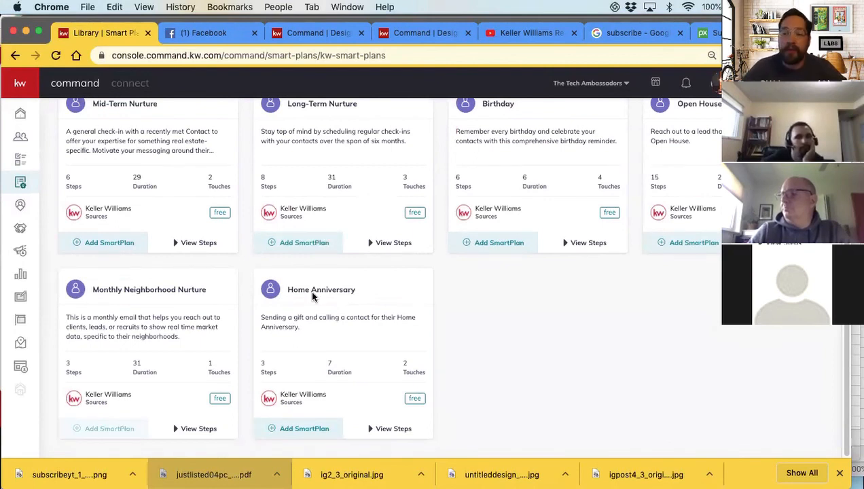
{"action": "scroll", "coordinate": [544, 312], "scroll_direction": "up", "scroll_amount": 2}
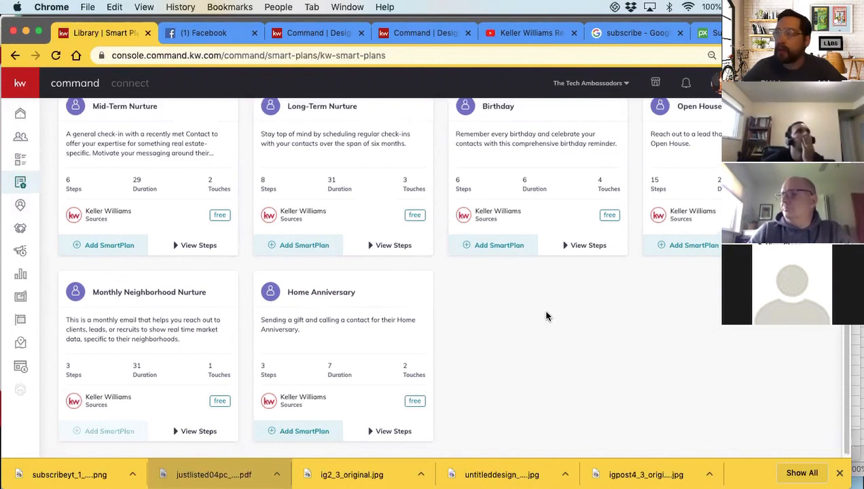
{"action": "scroll", "coordinate": [525, 204], "scroll_direction": "up", "scroll_amount": 6}
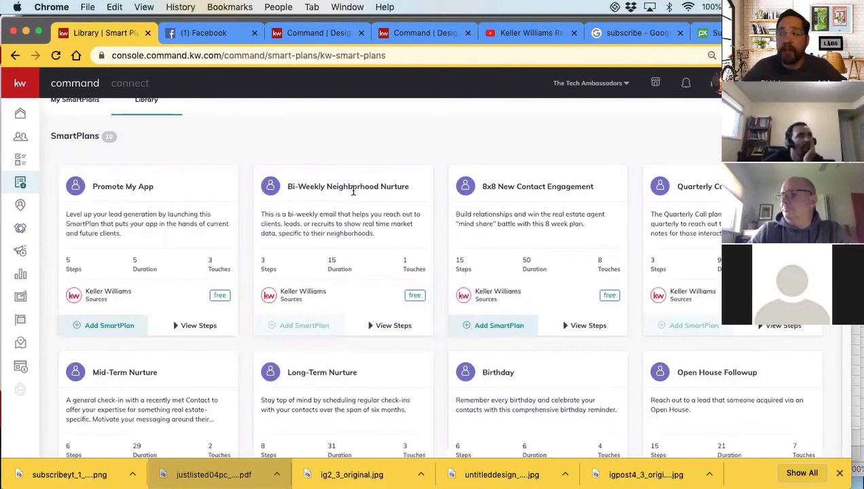
{"action": "scroll", "coordinate": [352, 198], "scroll_direction": "down", "scroll_amount": 8}
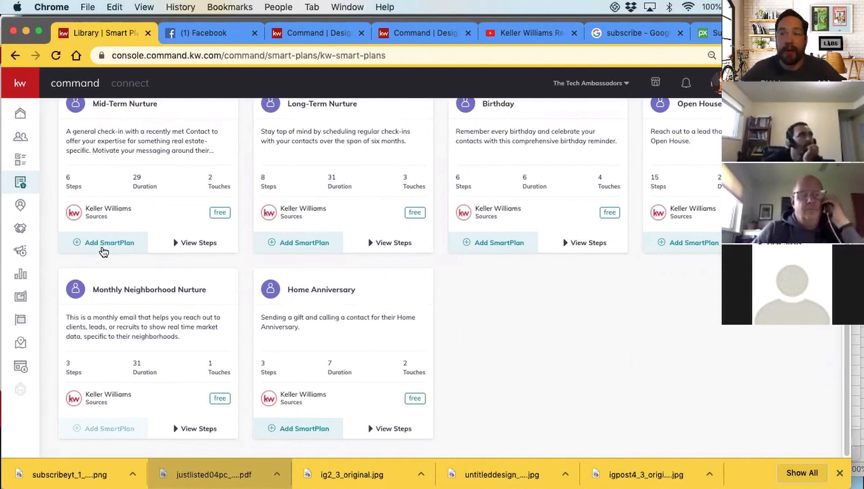
{"action": "scroll", "coordinate": [97, 245], "scroll_direction": "up", "scroll_amount": 5}
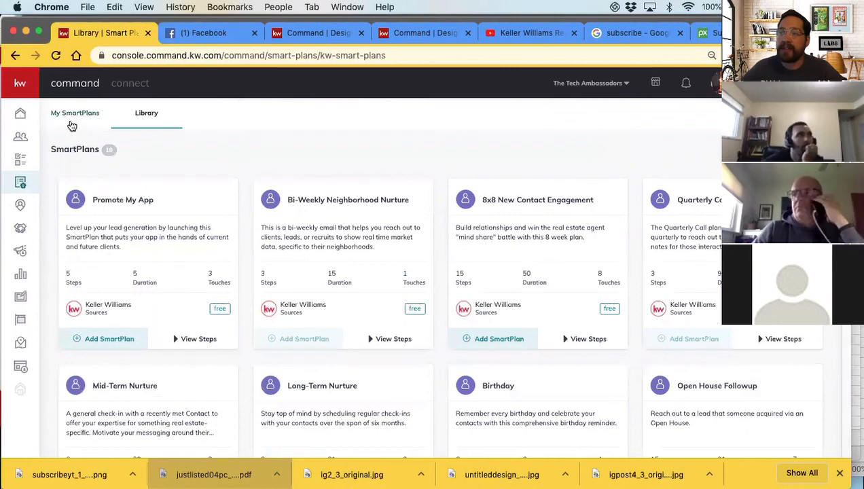
Return to the list of own SmartPlans and create a new SmartPlan named "PC Buyer Launch Plan"
{"action": "left_click", "coordinate": [72, 123]}
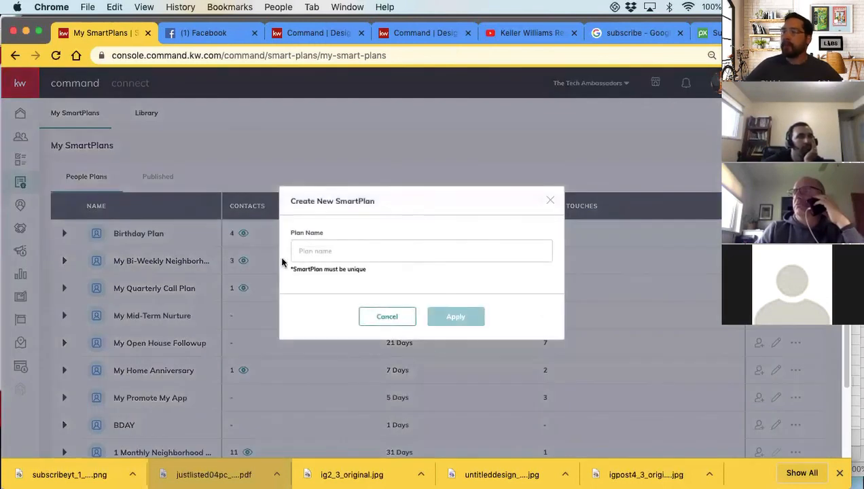
{"action": "left_click", "coordinate": [312, 250]}
{"action": "type", "text": "POS"}
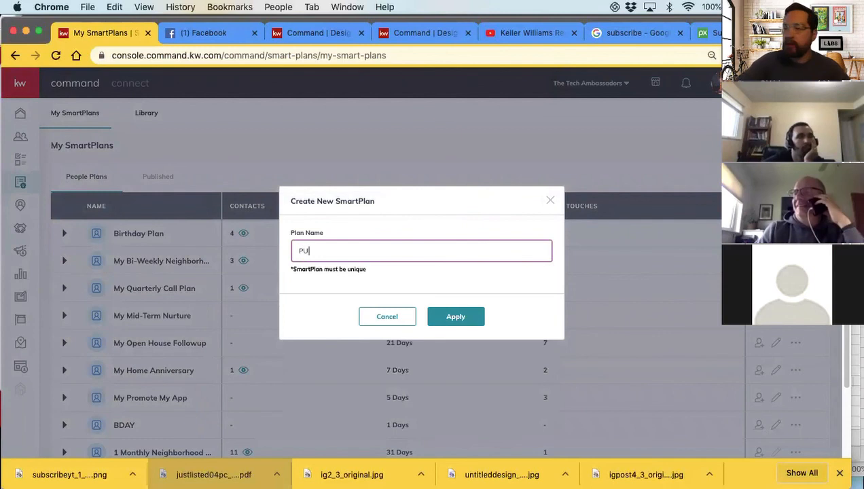
{"action": "key", "text": "BackSpace"}
{"action": "key", "text": "BackSpace"}
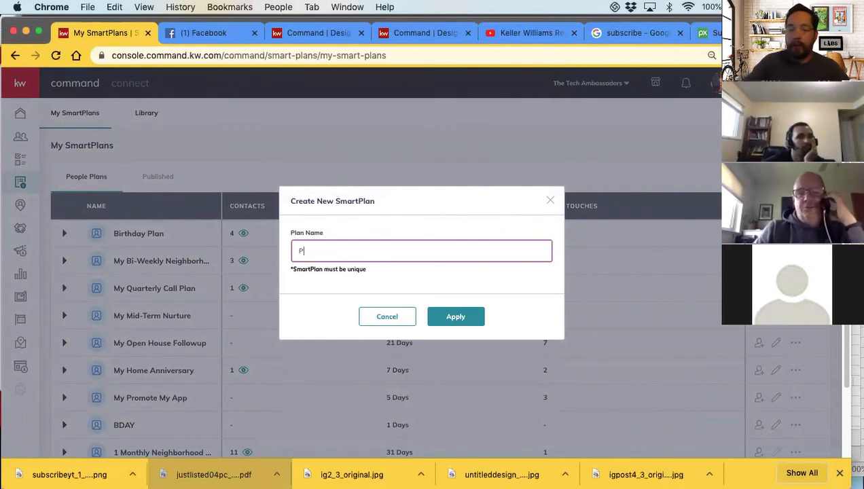
{"action": "type", "text": "C"}
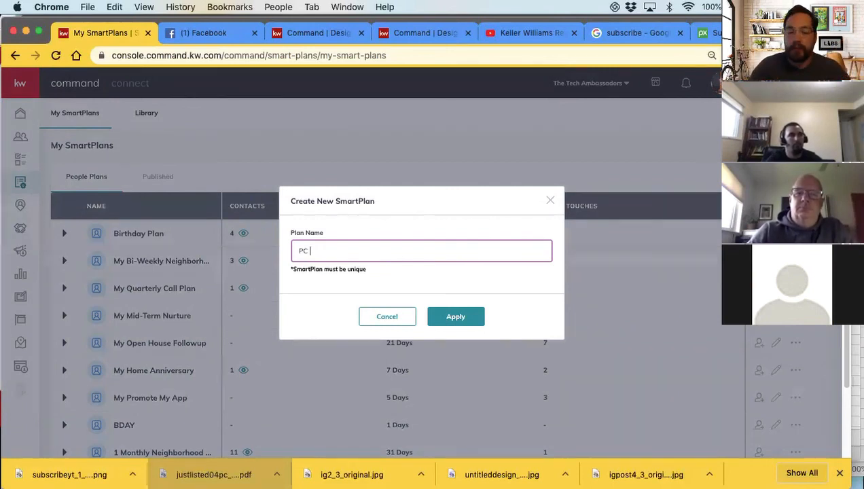
{"action": "type", "text": "Buyer"}
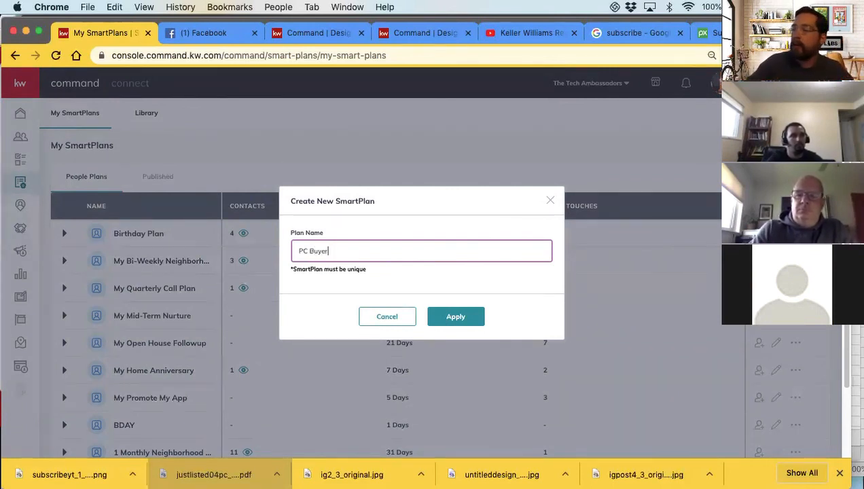
{"action": "type", "text": " ST"}
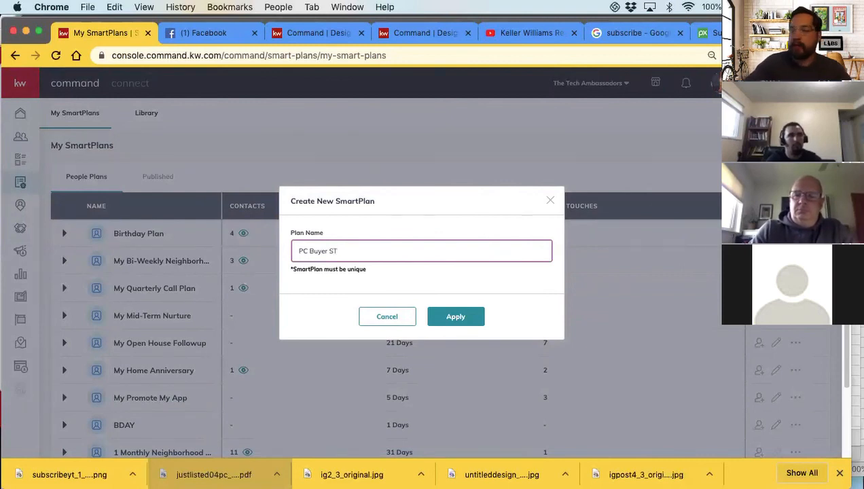
{"action": "key", "text": "BackSpace"}
{"action": "type", "text": "tart p"}
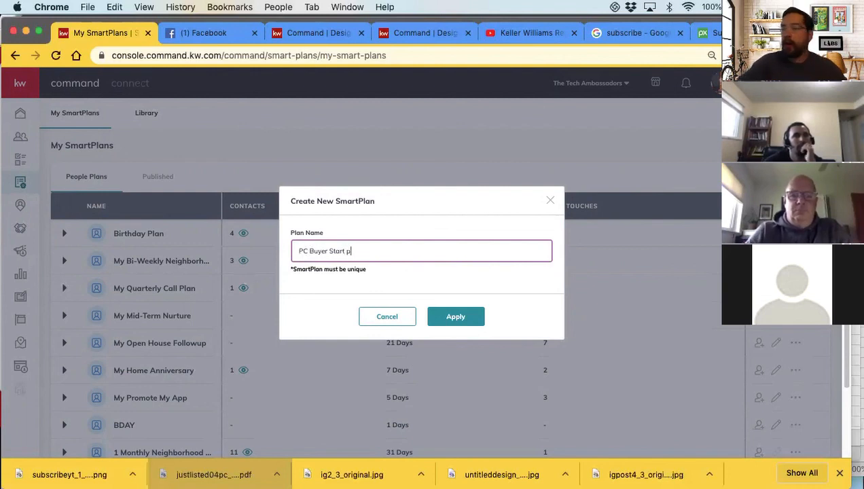
{"action": "key", "text": "BackSpace"}
{"action": "key", "text": "BackSpace"}
{"action": "key", "text": "BackSpace"}
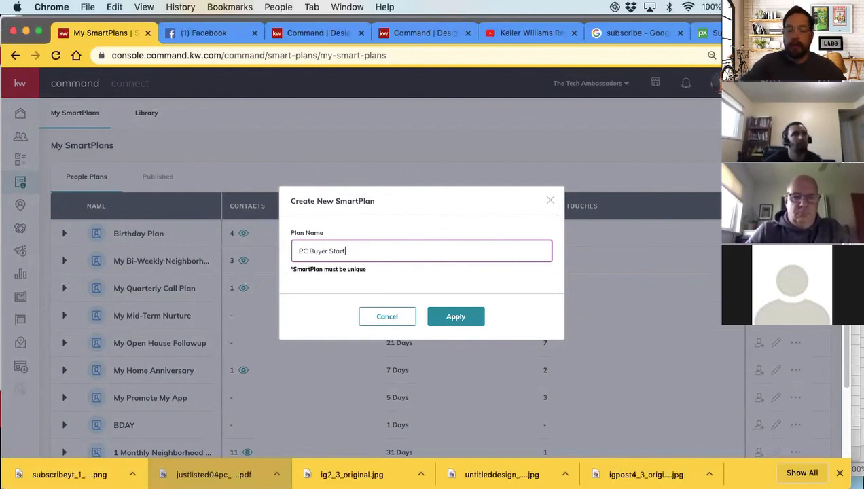
{"action": "key", "text": "BackSpace"}
{"action": "type", "text": "L"}
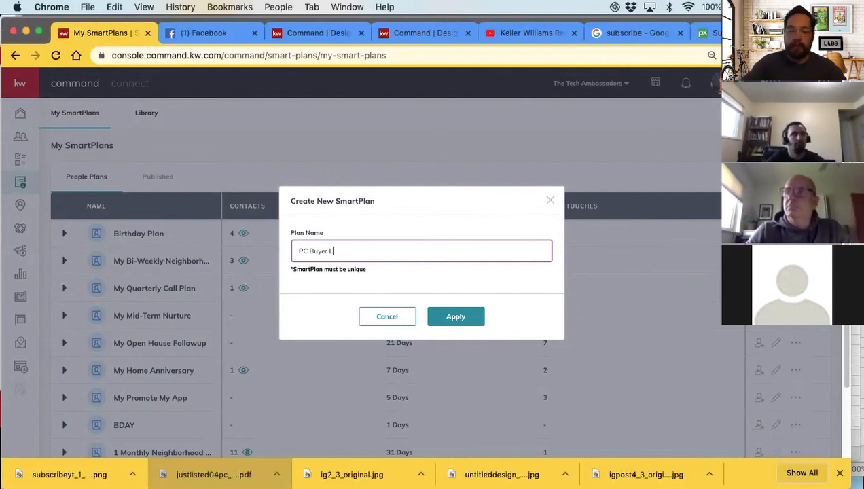
{"action": "type", "text": "aunch Plan"}
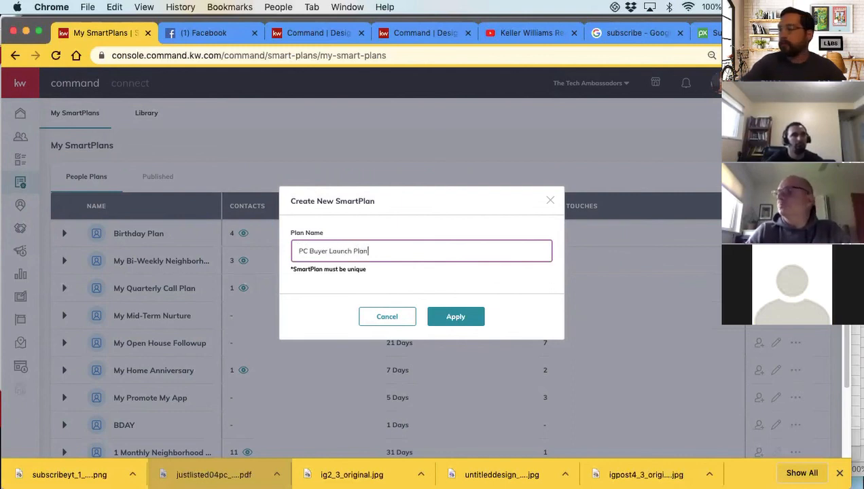
{"action": "left_click", "coordinate": [439, 309]}
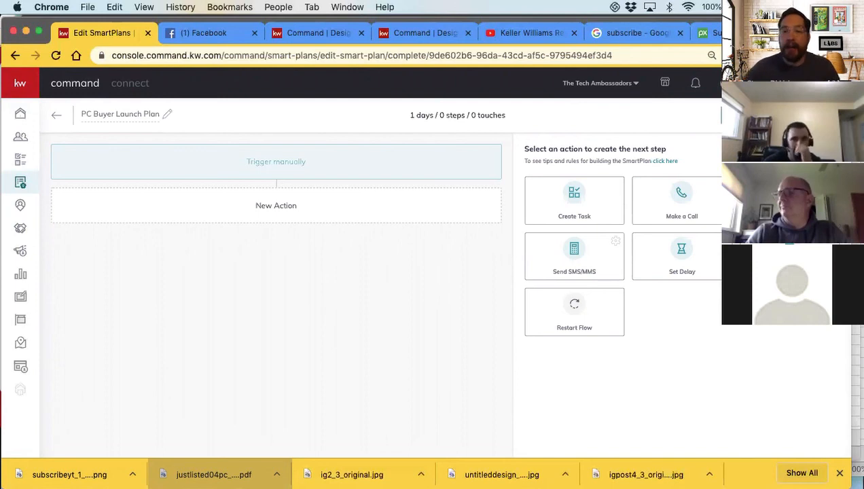
Switch to Notes and review the Buyer Post Closing outline, covering the planned actions from the closing date through Day 30
{"action": "left_click_drag", "start_coordinate": [434, 22], "coordinate": [412, 40]}
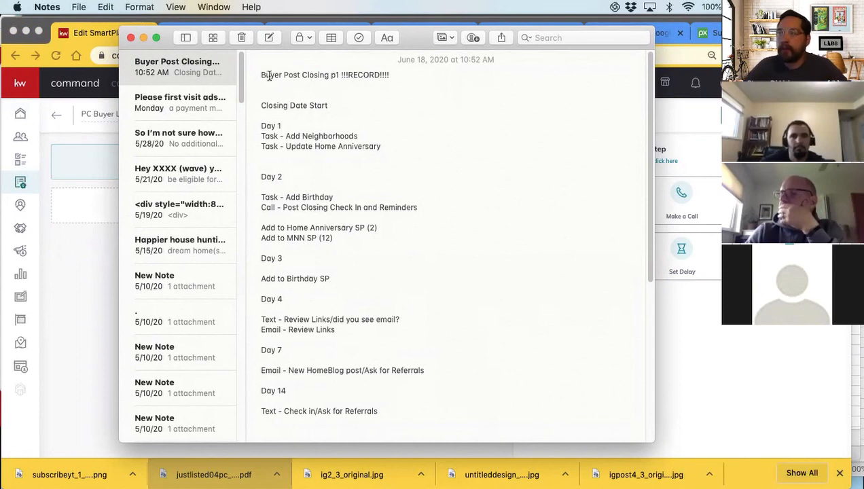
{"action": "left_click_drag", "start_coordinate": [261, 106], "coordinate": [333, 105]}
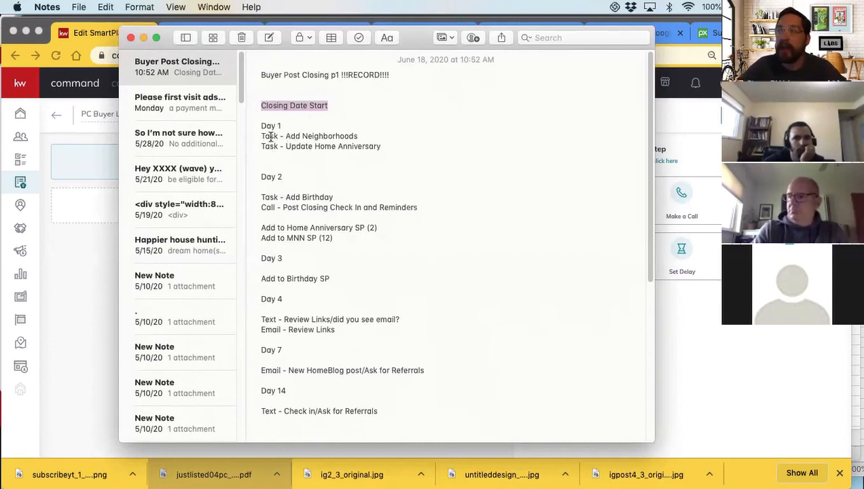
{"action": "left_click_drag", "start_coordinate": [267, 136], "coordinate": [361, 137]}
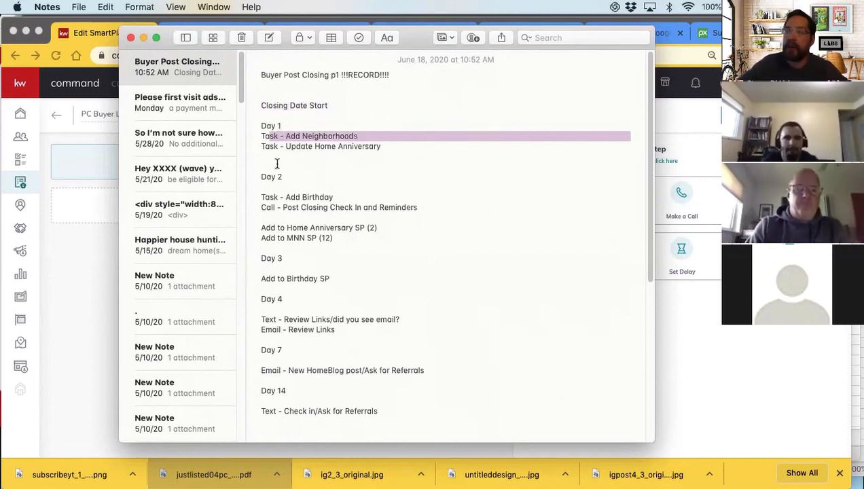
{"action": "scroll", "coordinate": [290, 195], "scroll_direction": "down", "scroll_amount": 2}
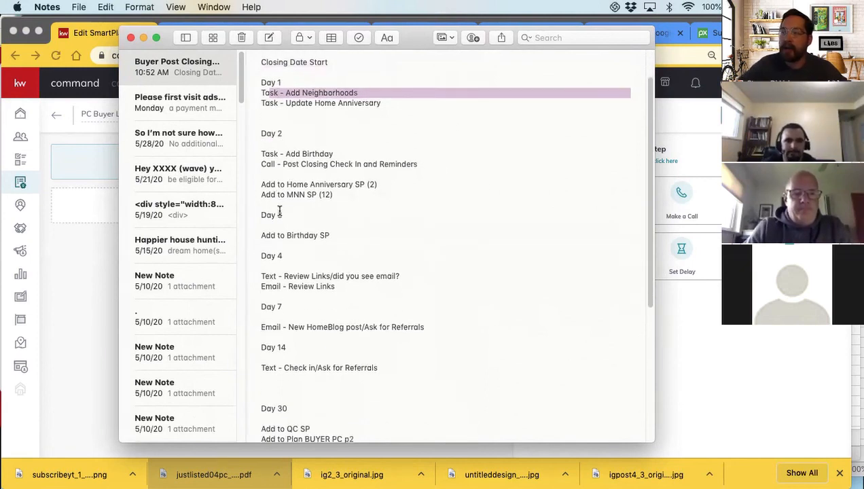
{"action": "scroll", "coordinate": [288, 299], "scroll_direction": "down", "scroll_amount": 1}
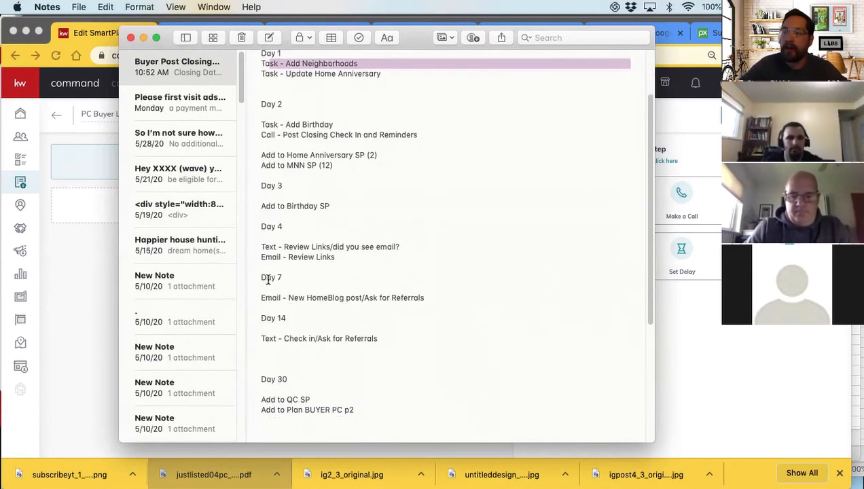
{"action": "scroll", "coordinate": [282, 299], "scroll_direction": "down", "scroll_amount": 2}
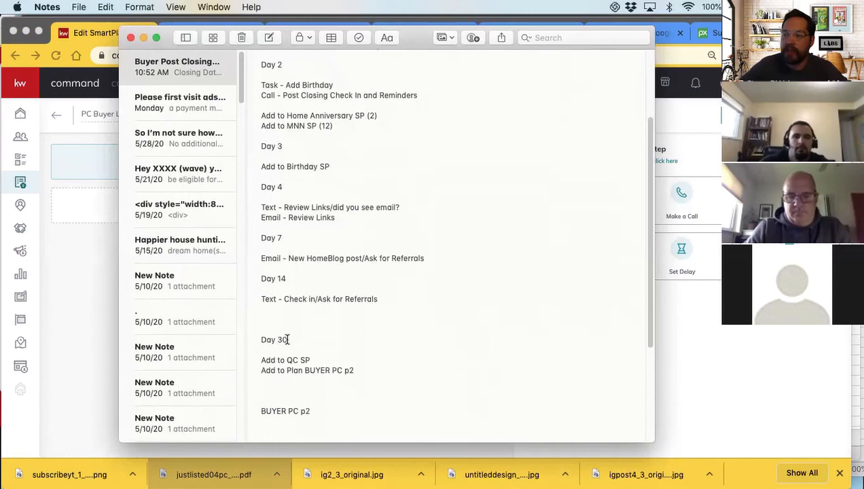
{"action": "scroll", "coordinate": [307, 339], "scroll_direction": "down", "scroll_amount": 2}
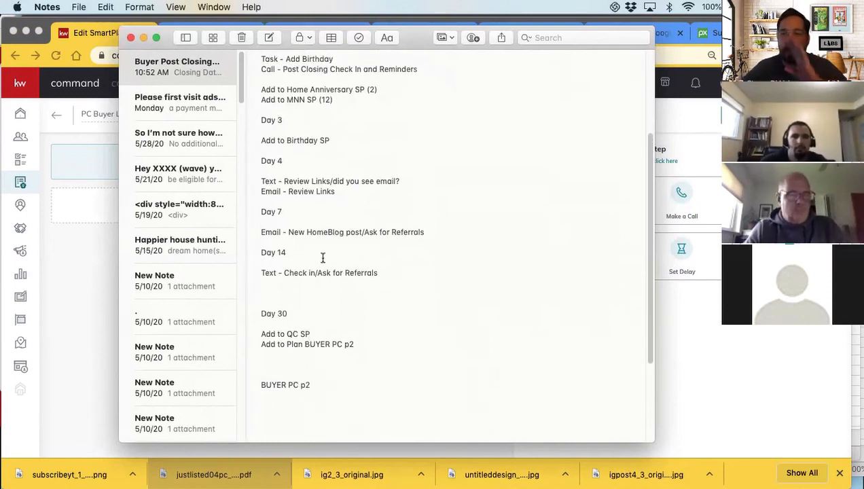
{"action": "scroll", "coordinate": [328, 243], "scroll_direction": "up", "scroll_amount": 3}
{"action": "left_click_drag", "start_coordinate": [378, 143], "coordinate": [320, 153]}
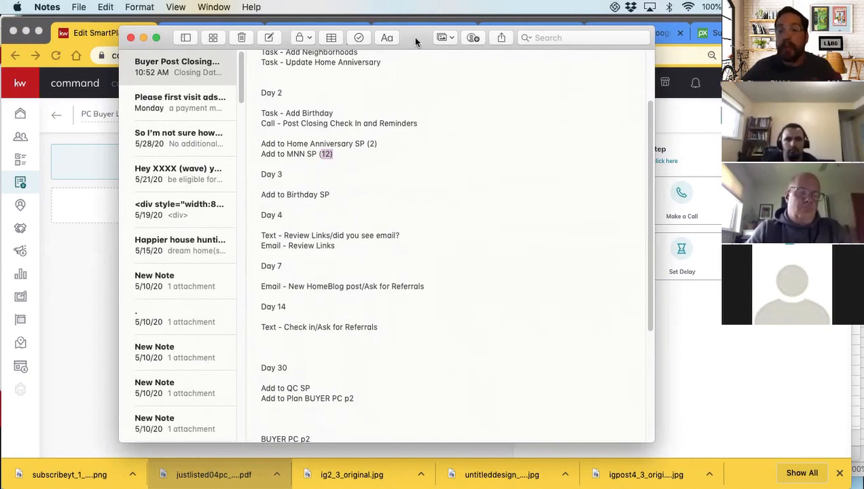
{"action": "left_click_drag", "start_coordinate": [415, 40], "coordinate": [2, 34]}
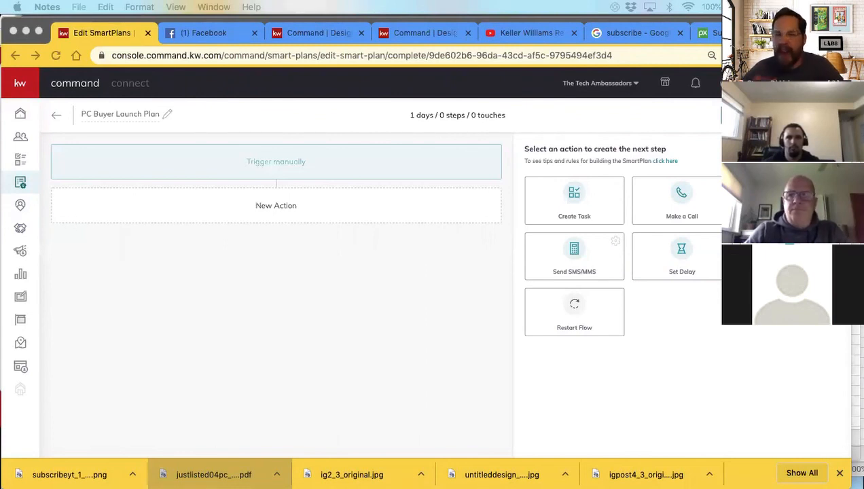
Back in the SmartPlan, add a Create Task action named "Add Neighborhood for {contact.first.name} {contact.last.name}" with task type Non Touch
{"action": "left_click", "coordinate": [577, 199]}
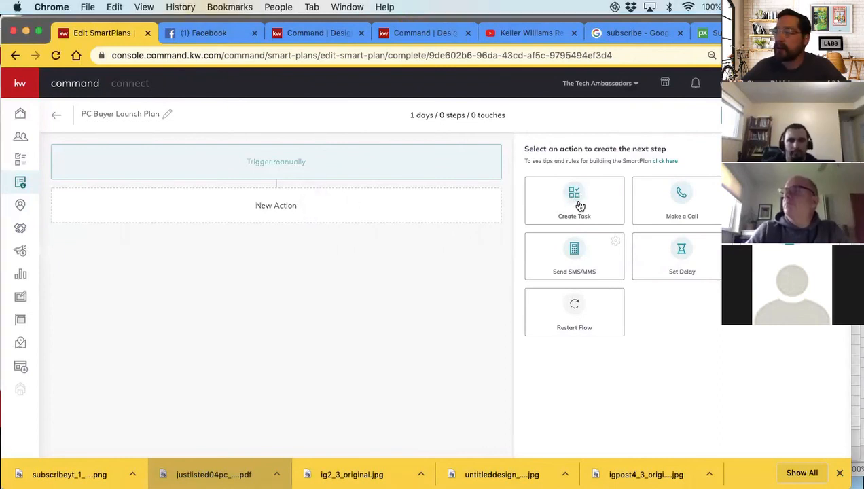
{"action": "left_click", "coordinate": [579, 201]}
{"action": "left_click", "coordinate": [107, 292]}
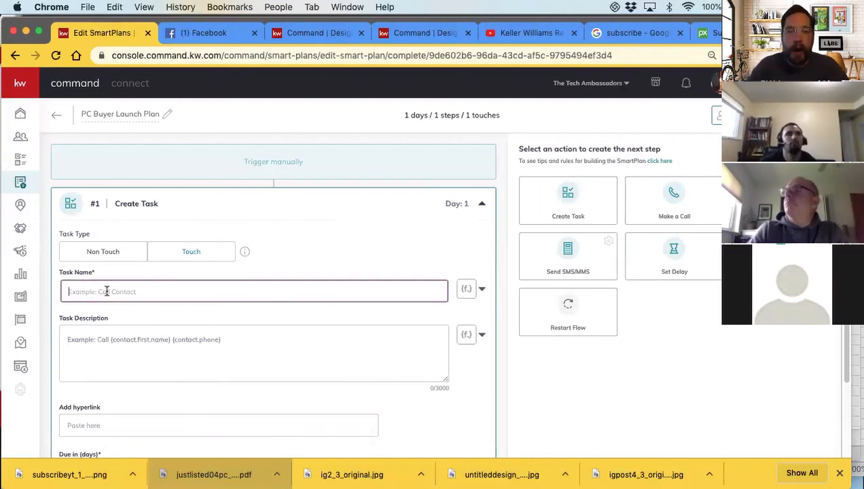
{"action": "type", "text": "Add Neighborhood for"}
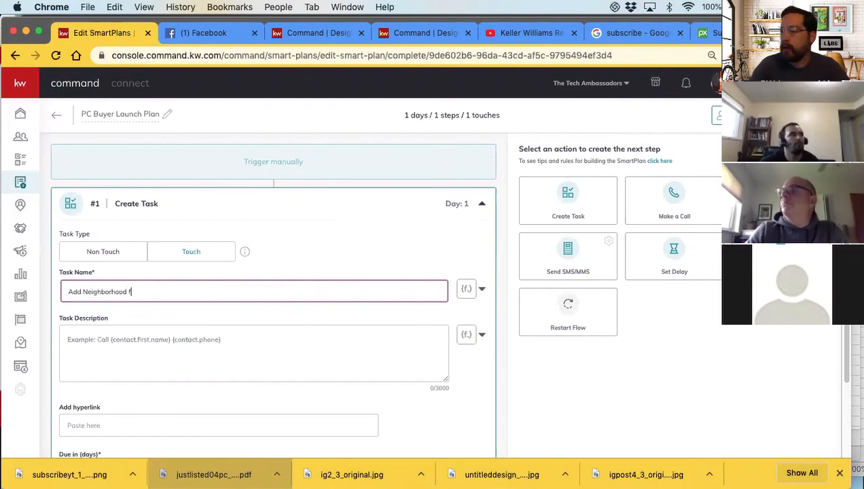
{"action": "left_click", "coordinate": [468, 290]}
{"action": "left_click", "coordinate": [421, 312]}
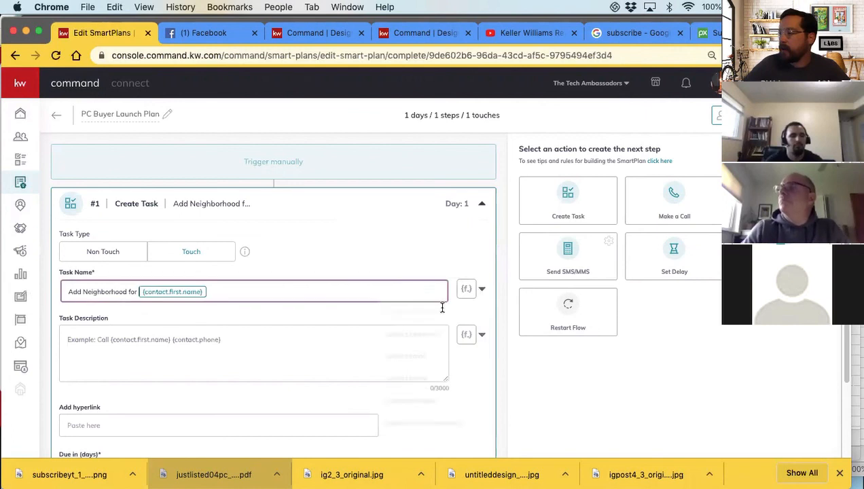
{"action": "left_click", "coordinate": [483, 291]}
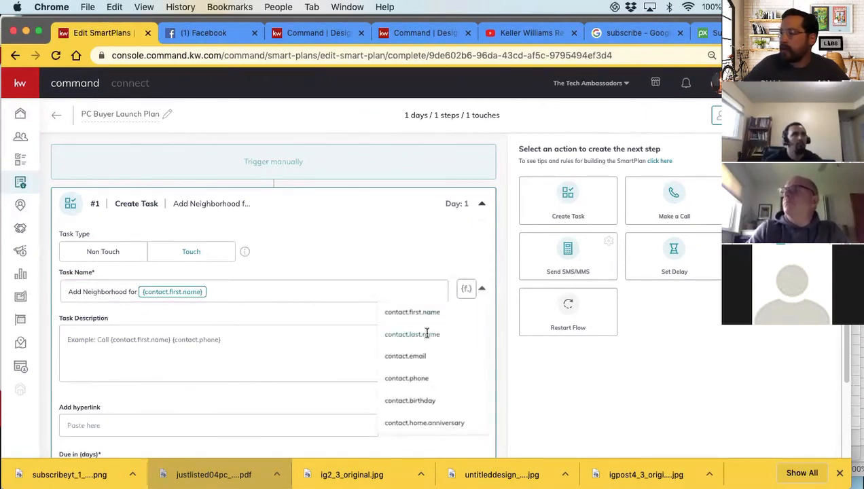
{"action": "left_click", "coordinate": [428, 331]}
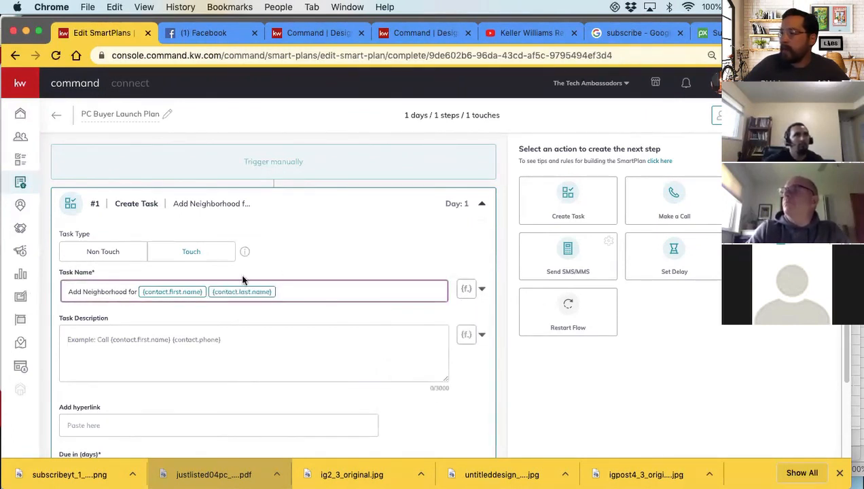
{"action": "left_click", "coordinate": [102, 254]}
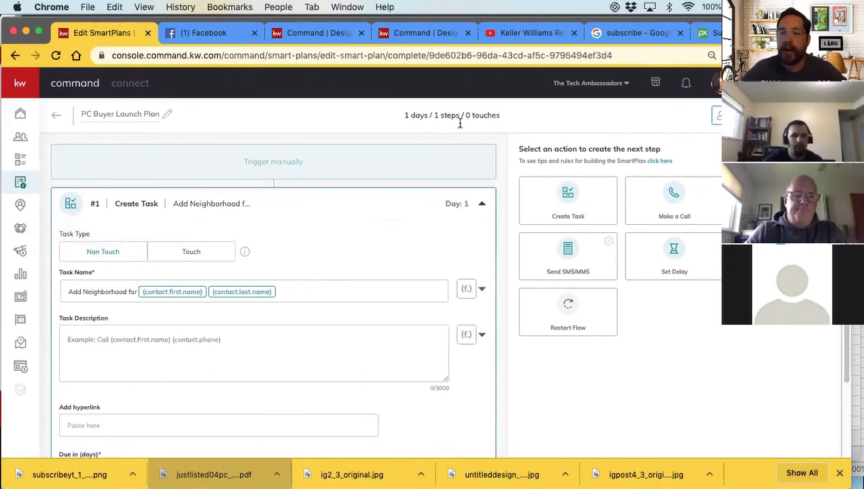
Enter the task description "Closed on home in 2020, add primary neighborhood" for the Add Neighborhood task
{"action": "scroll", "coordinate": [140, 267], "scroll_direction": "down", "scroll_amount": 2}
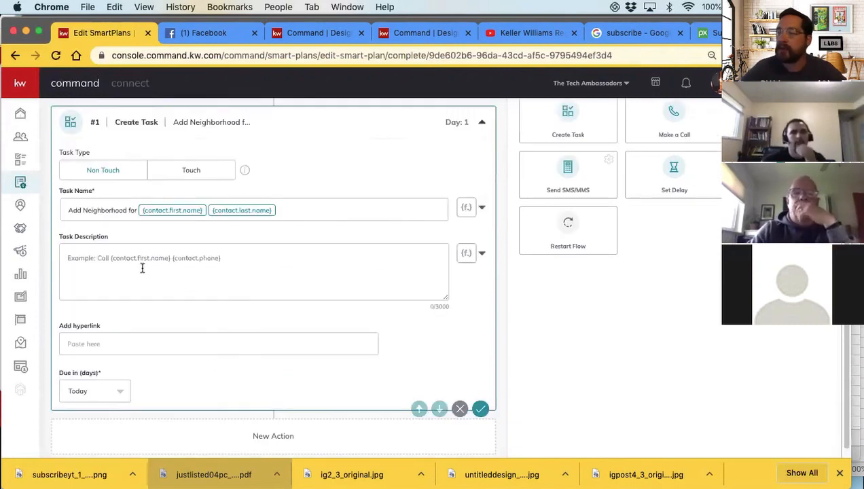
{"action": "left_click", "coordinate": [93, 256]}
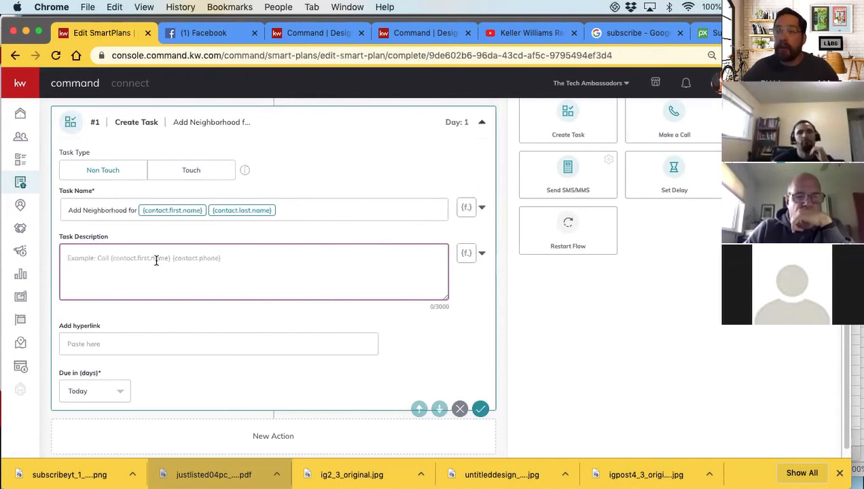
{"action": "scroll", "coordinate": [156, 263], "scroll_direction": "down", "scroll_amount": 1}
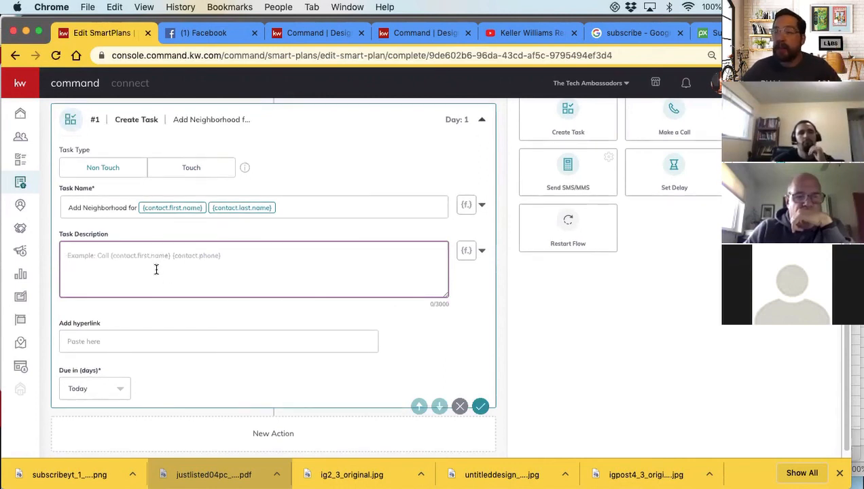
{"action": "scroll", "coordinate": [155, 269], "scroll_direction": "down", "scroll_amount": 2}
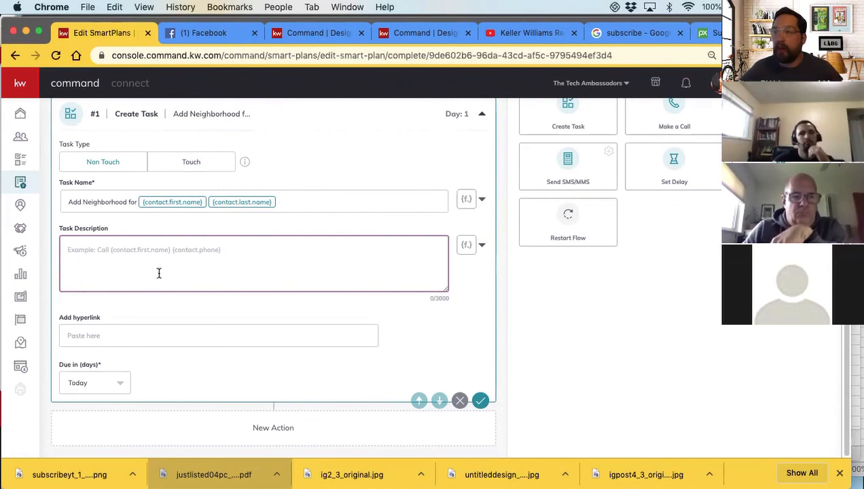
{"action": "left_click", "coordinate": [82, 250]}
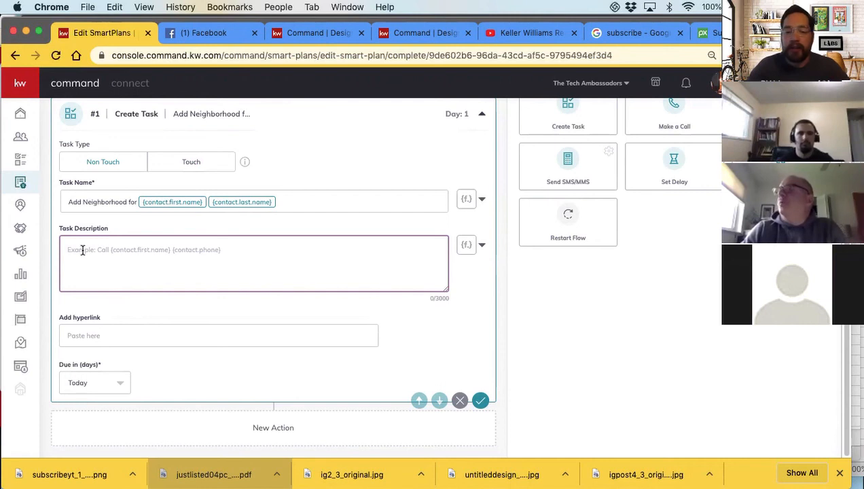
{"action": "type", "text": "C"}
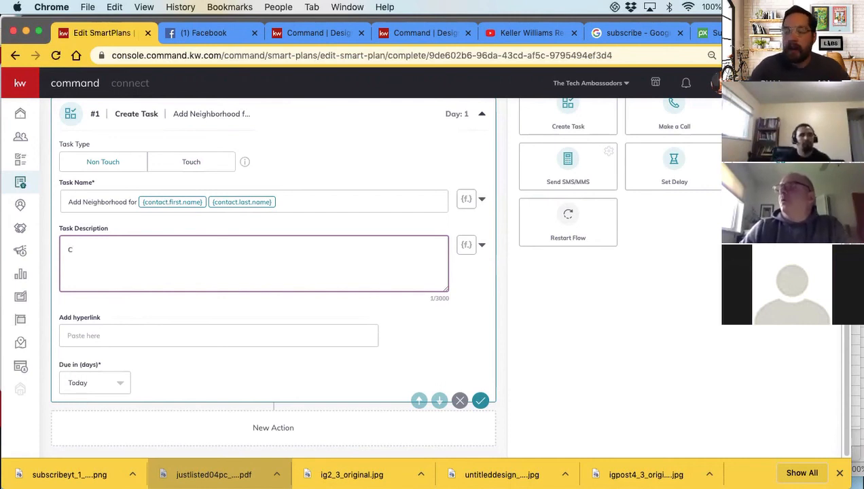
{"action": "type", "text": "losed on "}
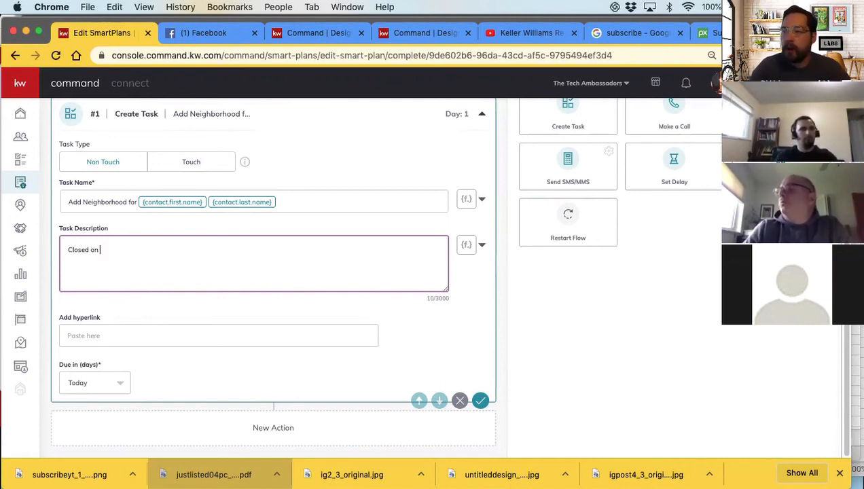
{"action": "type", "text": "home in 2020"}
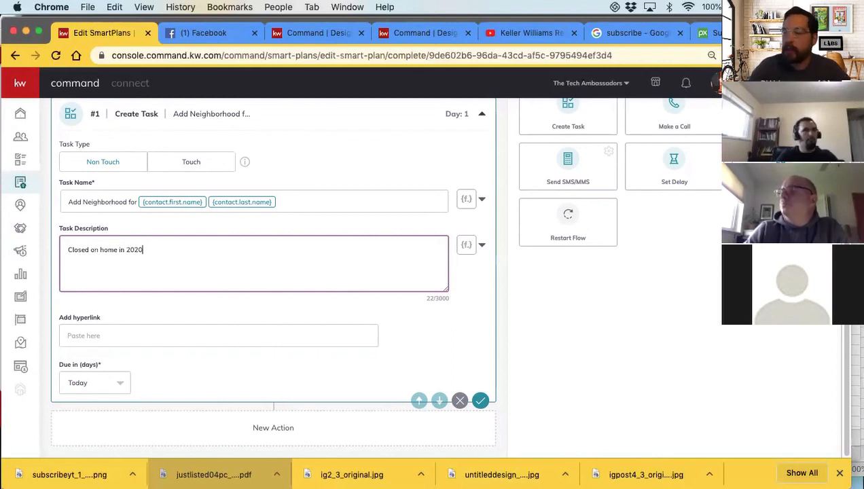
{"action": "type", "text": "add neighb"}
{"action": "key", "text": "BackSpace"}
{"action": "key", "text": "BackSpace"}
{"action": "key", "text": "BackSpace"}
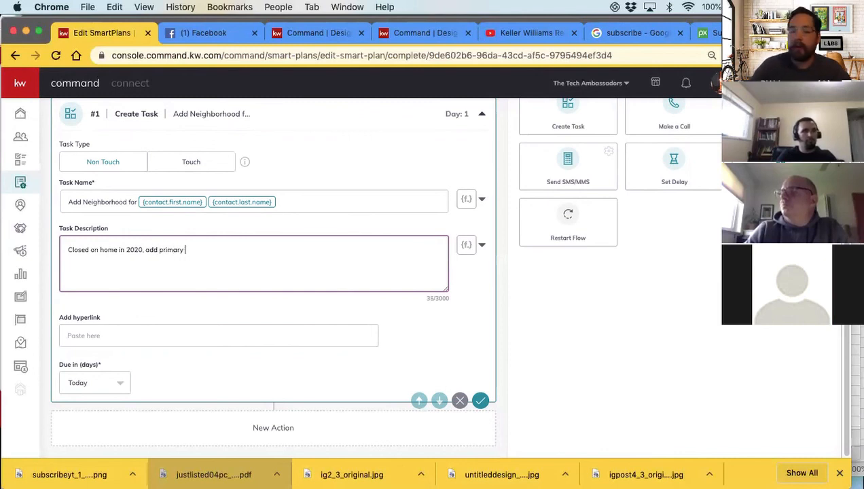
{"action": "type", "text": "ighborhood"}
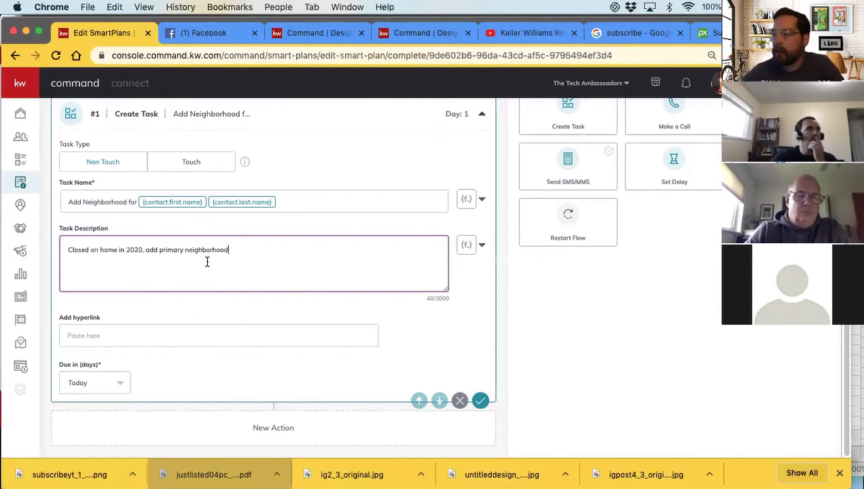
Set the Add Neighborhood task as due Today and collapse its details
{"action": "left_click", "coordinate": [96, 387]}
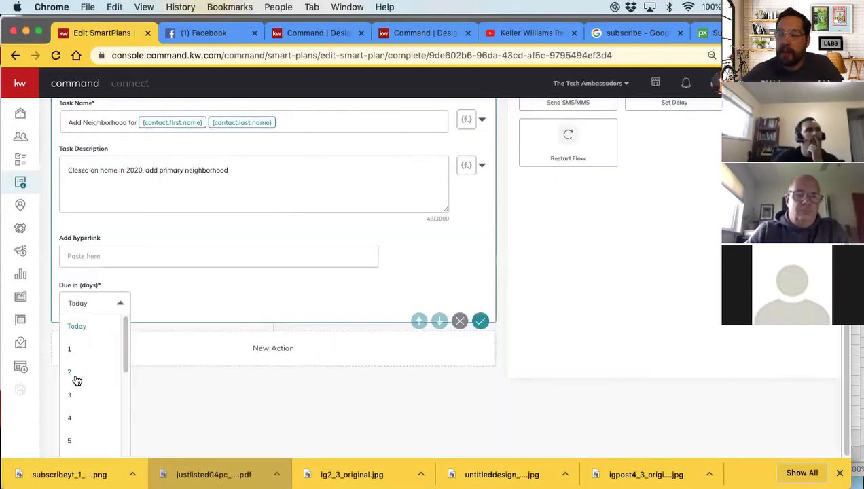
{"action": "left_click", "coordinate": [77, 327]}
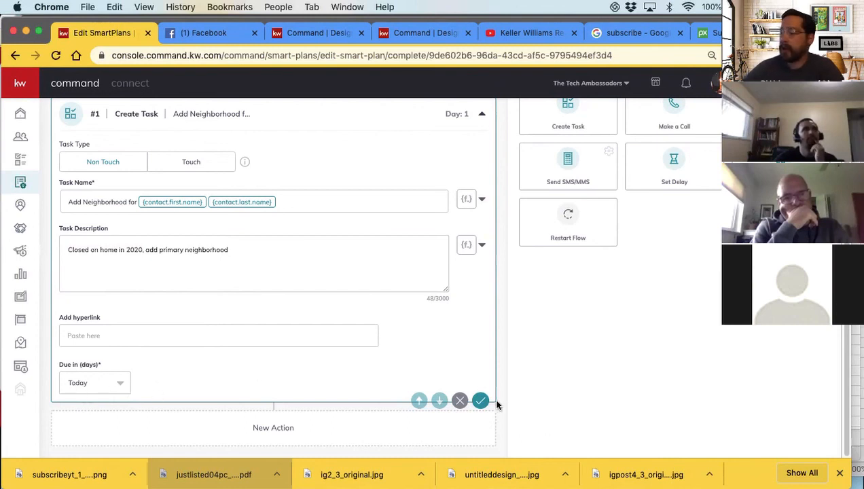
{"action": "scroll", "coordinate": [479, 334], "scroll_direction": "up", "scroll_amount": 3}
{"action": "left_click", "coordinate": [481, 206]}
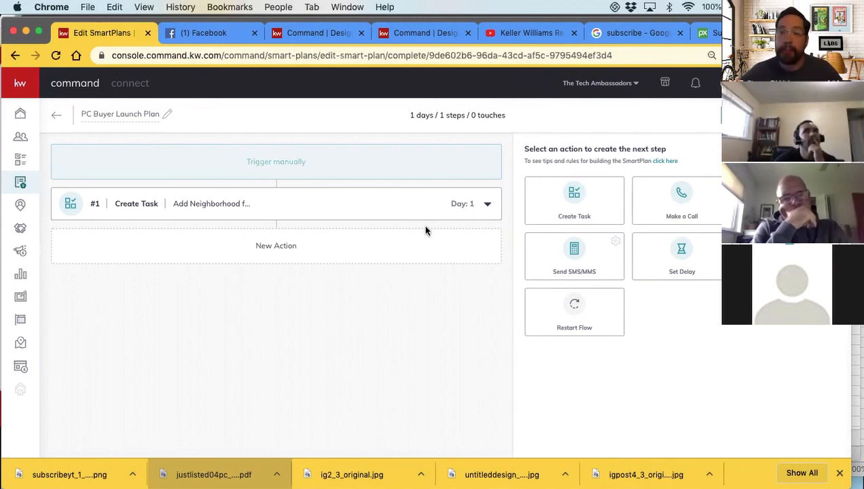
Add a second Create Task action named "Update Home Aniversary for {contact.first.name}", using the contact first-name placeholder
{"action": "left_click", "coordinate": [586, 201]}
{"action": "scroll", "coordinate": [163, 277], "scroll_direction": "down", "scroll_amount": 2}
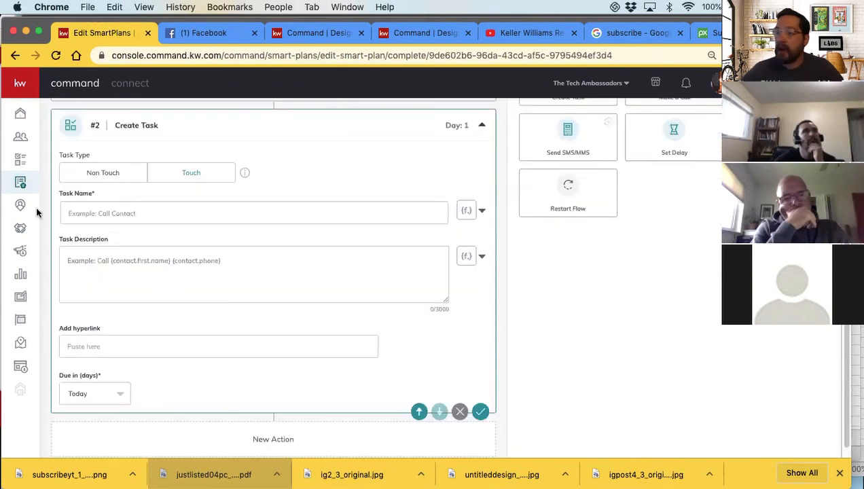
{"action": "left_click", "coordinate": [84, 215]}
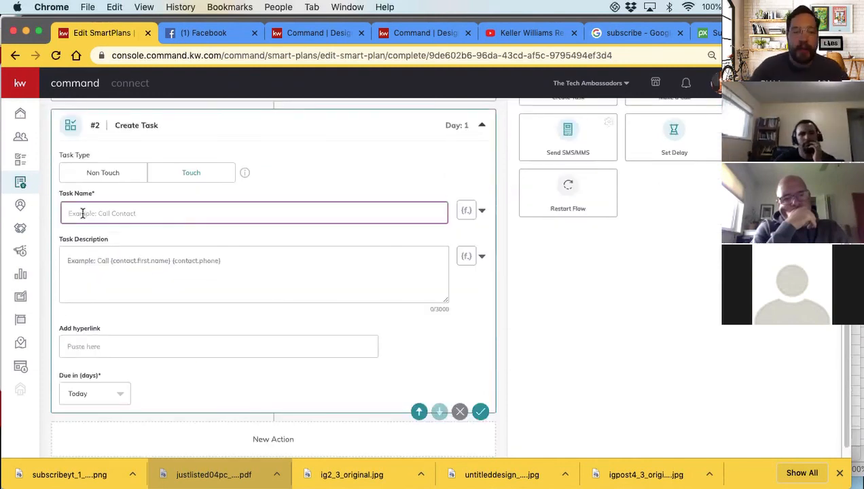
{"action": "type", "text": "Update Home a"}
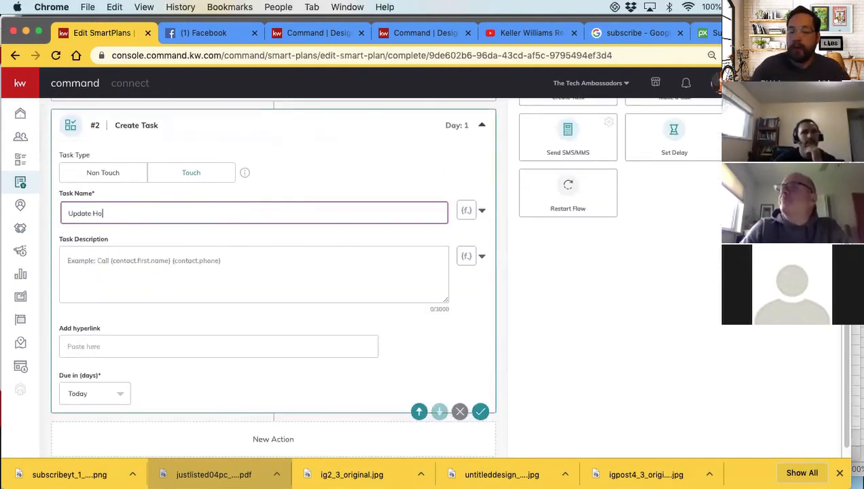
{"action": "key", "text": "BackSpace"}
{"action": "key", "text": "BackSpace"}
{"action": "type", "text": "Aniversary for"}
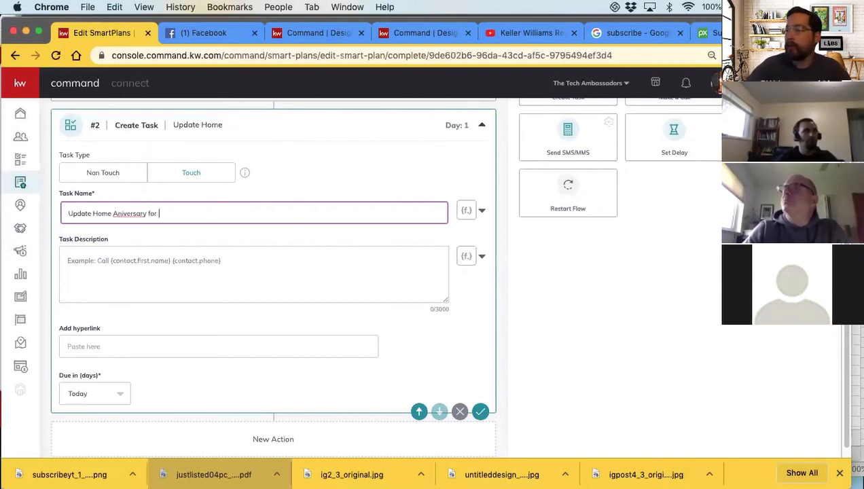
{"action": "left_click", "coordinate": [465, 212]}
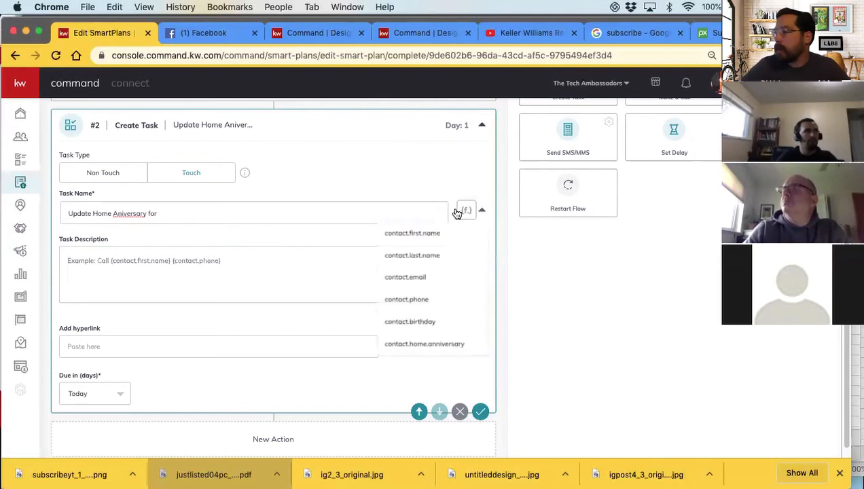
{"action": "left_click", "coordinate": [413, 233]}
Correct the spelling to "Anniversary" in the second task's name, then save and collapse the task
{"action": "right_click", "coordinate": [133, 214]}
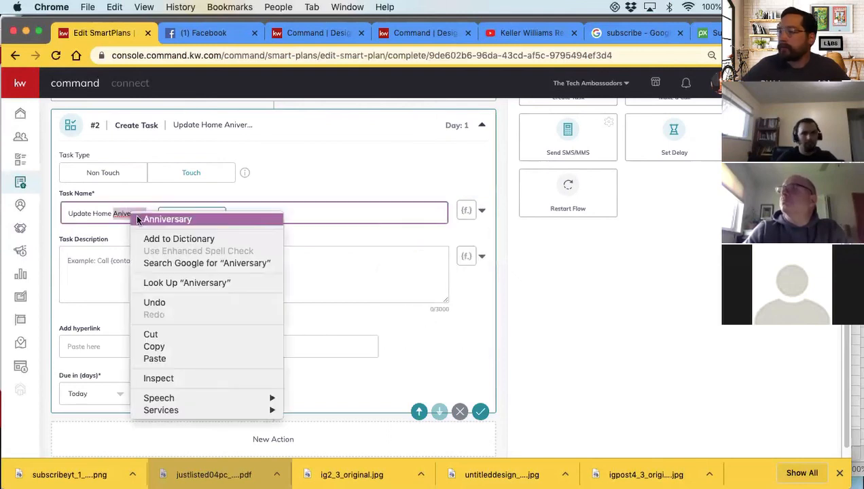
{"action": "left_click", "coordinate": [192, 219]}
{"action": "left_click", "coordinate": [141, 267]}
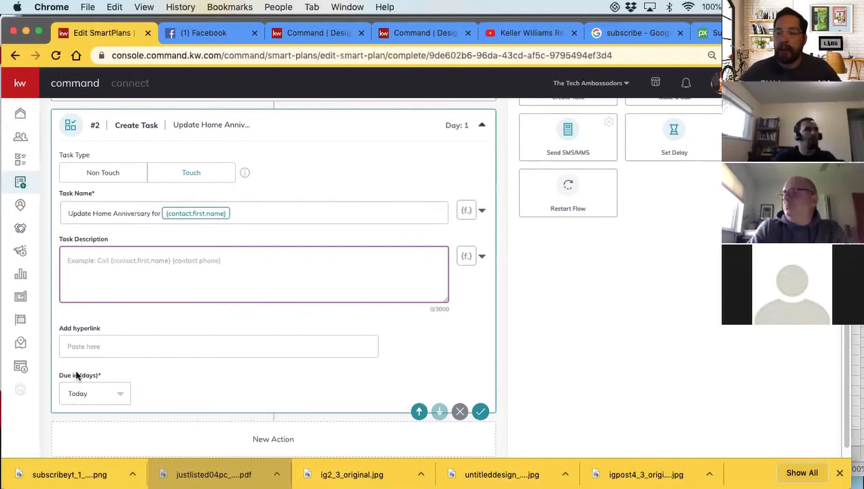
{"action": "left_click", "coordinate": [480, 412]}
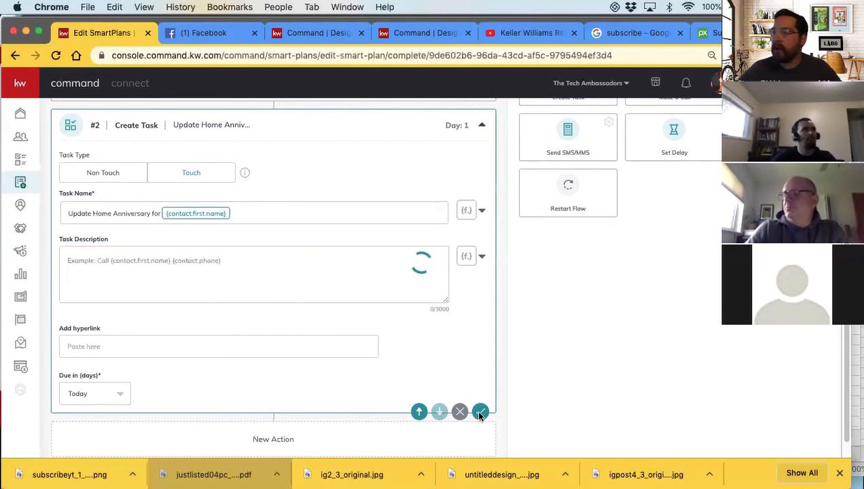
{"action": "left_click", "coordinate": [483, 126]}
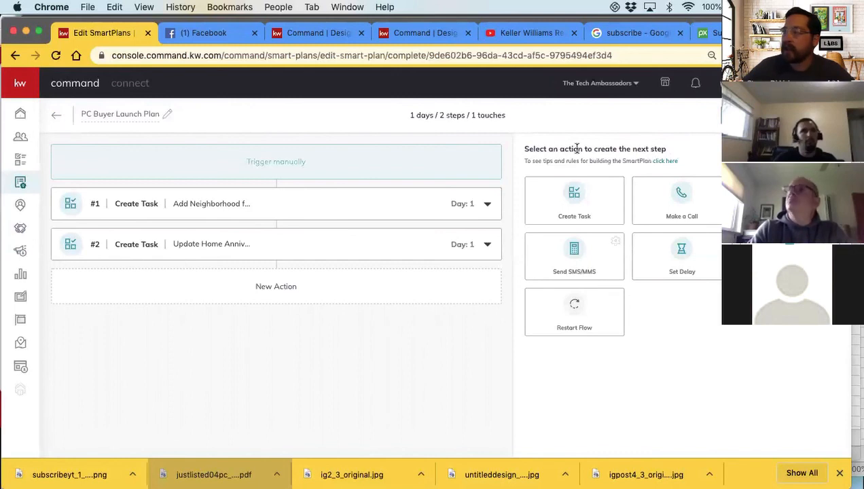
Examine the SmartPlan building rules on daily tasks, delays, due days, restart flow and touch limits, then return to the actions
{"action": "left_click", "coordinate": [670, 162]}
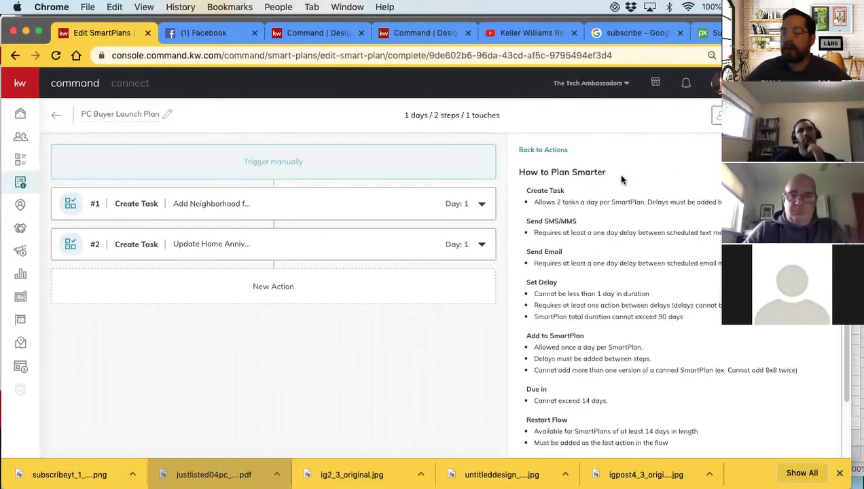
{"action": "scroll", "coordinate": [610, 262], "scroll_direction": "down", "scroll_amount": 1}
{"action": "scroll", "coordinate": [610, 262], "scroll_direction": "down", "scroll_amount": 2}
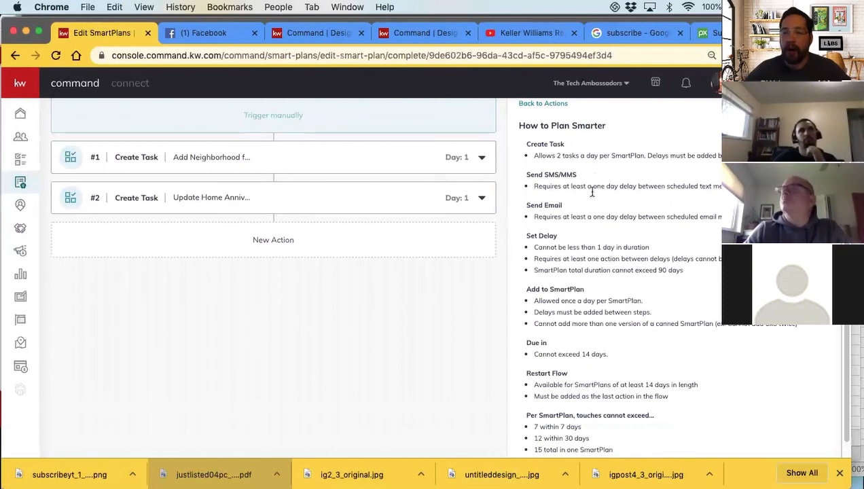
{"action": "scroll", "coordinate": [595, 178], "scroll_direction": "down", "scroll_amount": 1}
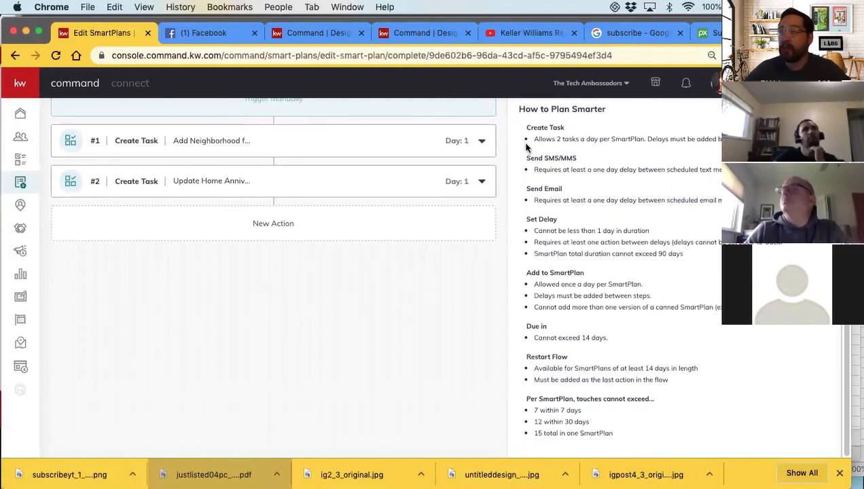
{"action": "left_click_drag", "start_coordinate": [534, 138], "coordinate": [718, 140]}
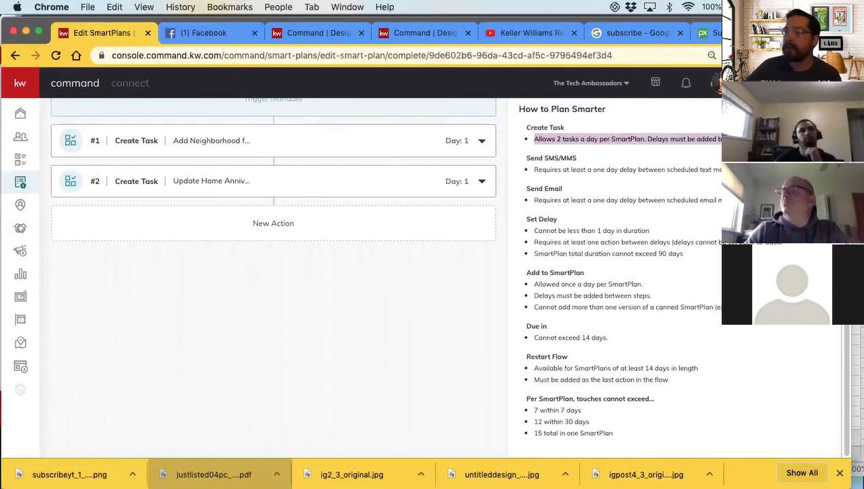
{"action": "left_click", "coordinate": [636, 157]}
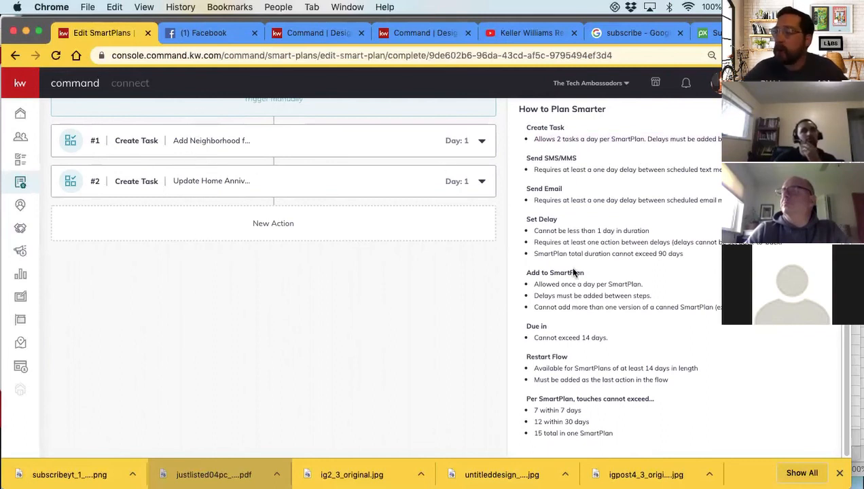
{"action": "scroll", "coordinate": [573, 279], "scroll_direction": "up", "scroll_amount": 2}
{"action": "scroll", "coordinate": [540, 224], "scroll_direction": "down", "scroll_amount": 2}
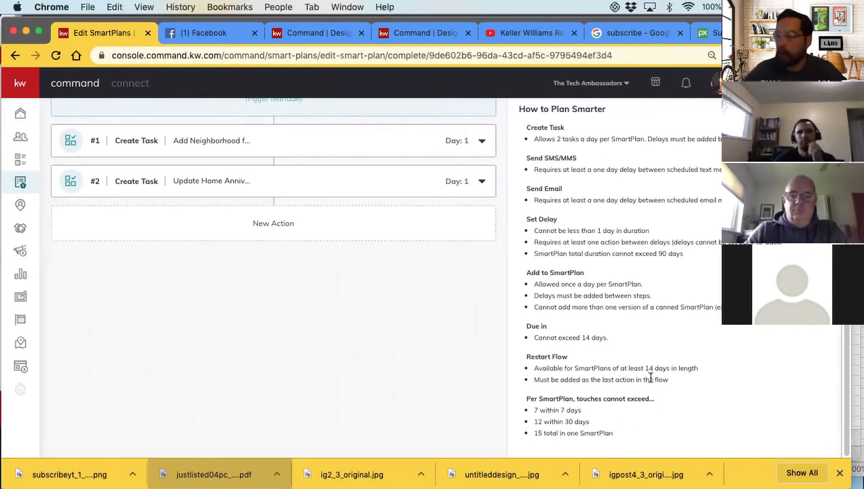
{"action": "scroll", "coordinate": [588, 311], "scroll_direction": "up", "scroll_amount": 2}
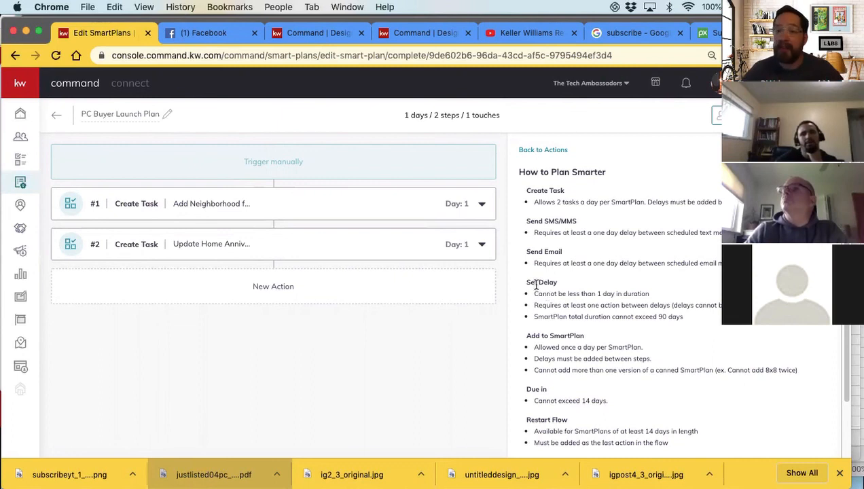
{"action": "left_click", "coordinate": [549, 150]}
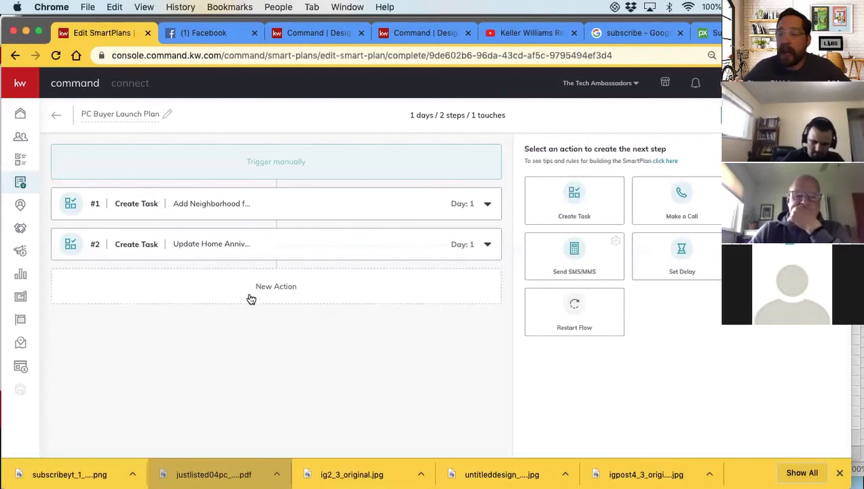
Add a Set Delay of 1 day followed by a Create Task action named "Add Birthday" with task type Non Touch
{"action": "left_click", "coordinate": [680, 262]}
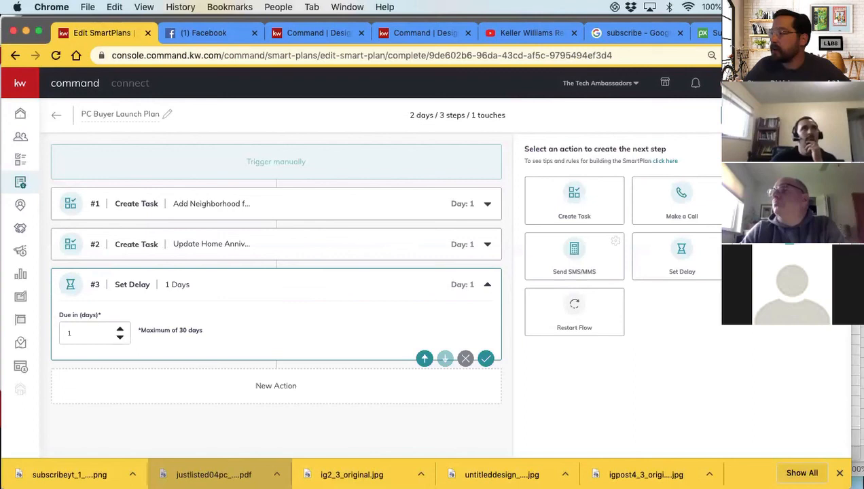
{"action": "left_click", "coordinate": [565, 200]}
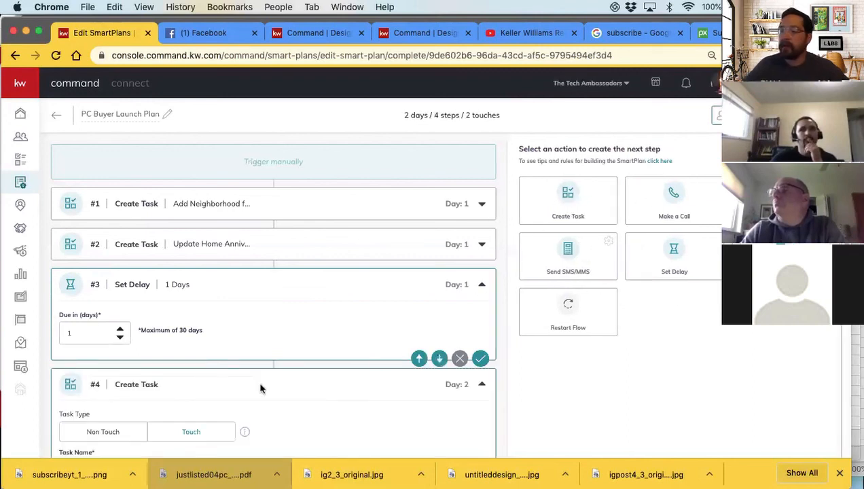
{"action": "scroll", "coordinate": [204, 381], "scroll_direction": "down", "scroll_amount": 5}
{"action": "left_click", "coordinate": [104, 324]}
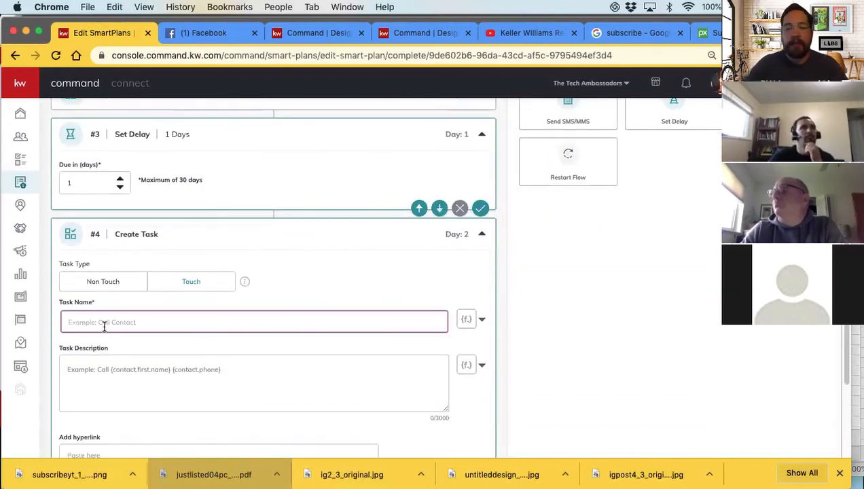
{"action": "type", "text": "Add Birthday"}
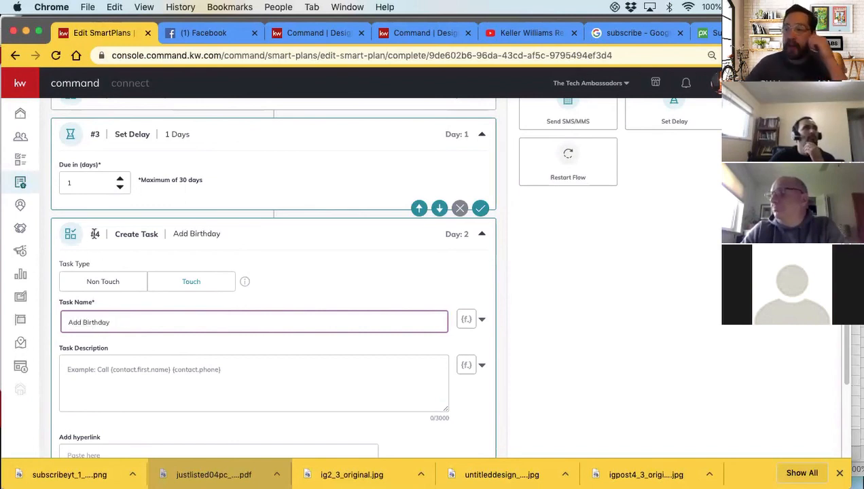
{"action": "left_click", "coordinate": [118, 282]}
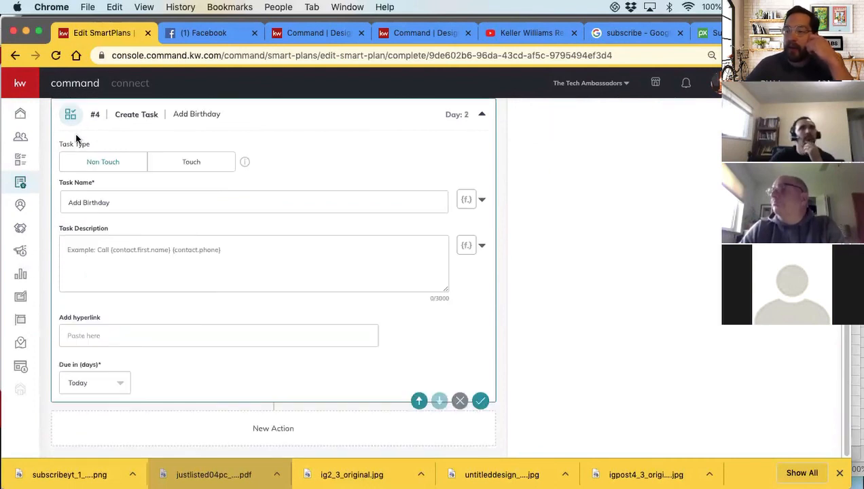
Save and collapse the Add Birthday task, then add a Make a Call action named "Post Closing Check In for {contact.first.name}" using the contact first-name placeholder
{"action": "left_click", "coordinate": [481, 401]}
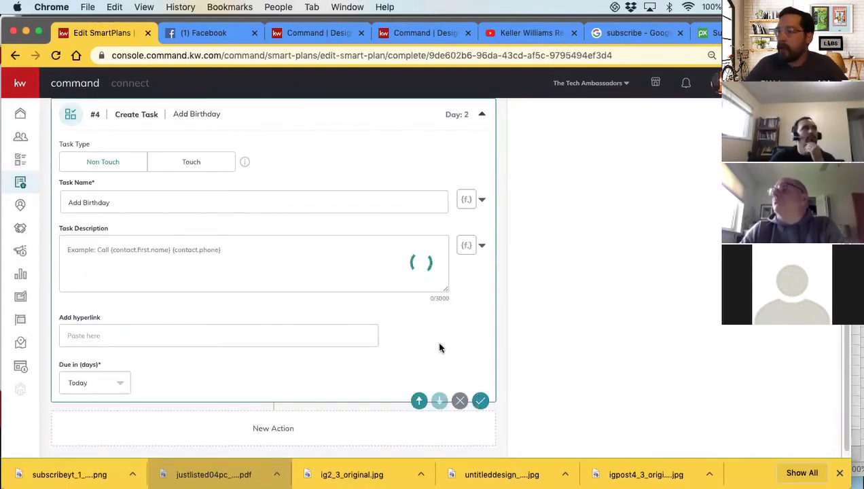
{"action": "left_click", "coordinate": [482, 114]}
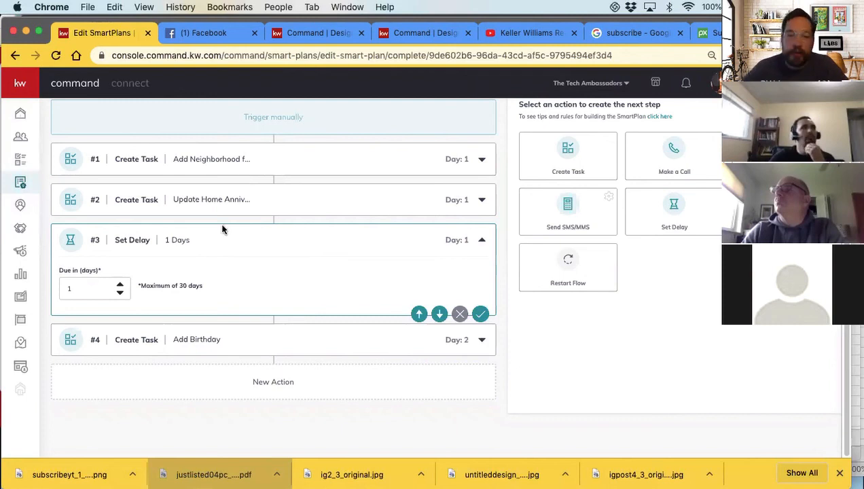
{"action": "left_click", "coordinate": [653, 159]}
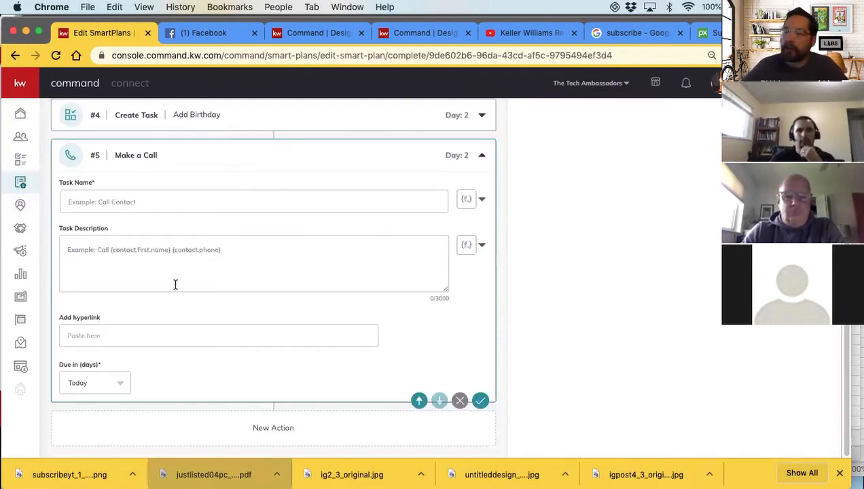
{"action": "scroll", "coordinate": [129, 252], "scroll_direction": "up", "scroll_amount": 1}
{"action": "left_click", "coordinate": [120, 251]}
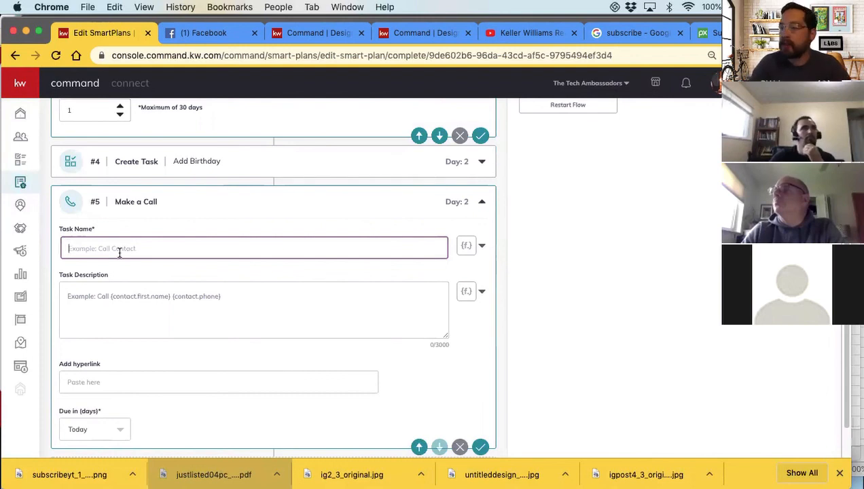
{"action": "type", "text": "Post"}
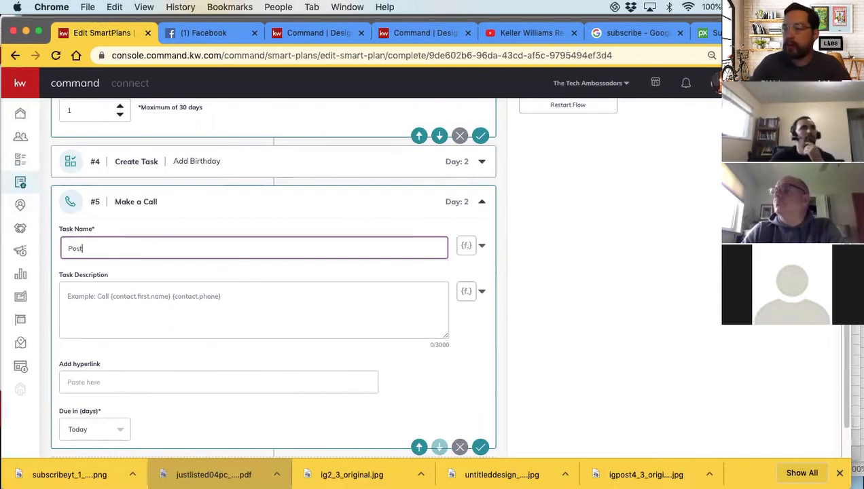
{"action": "type", "text": " Closing Check"}
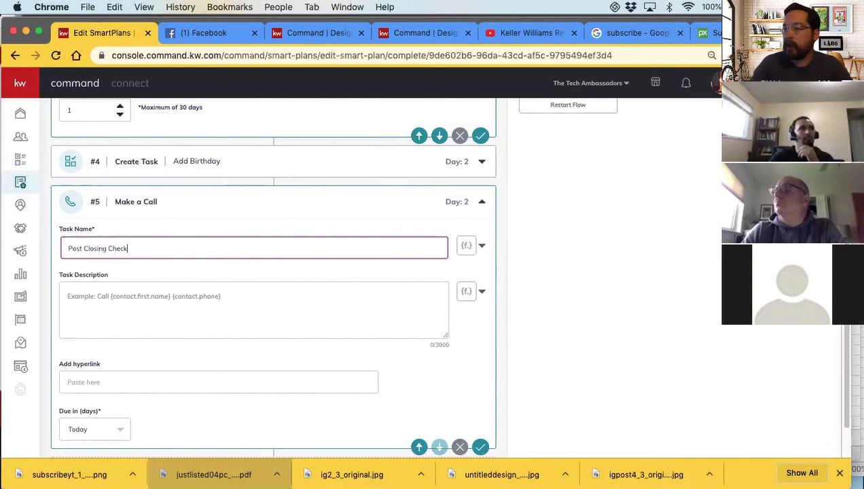
{"action": "type", "text": " In for"}
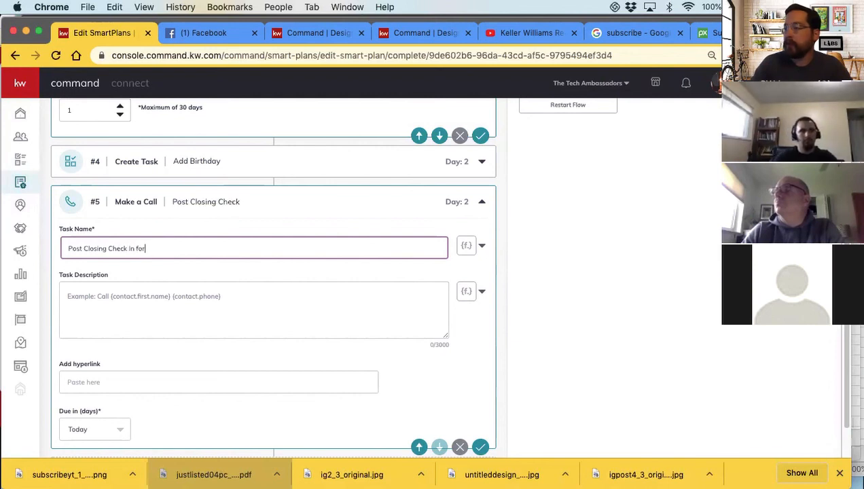
{"action": "left_click", "coordinate": [482, 246]}
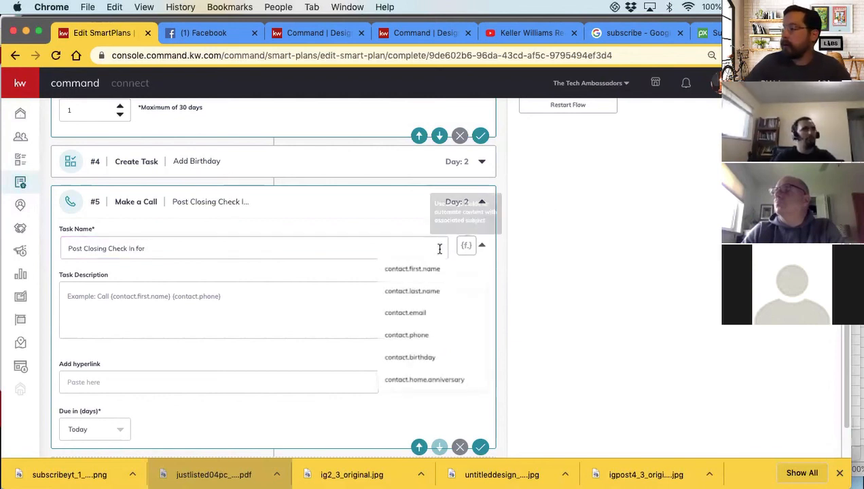
{"action": "left_click", "coordinate": [422, 268]}
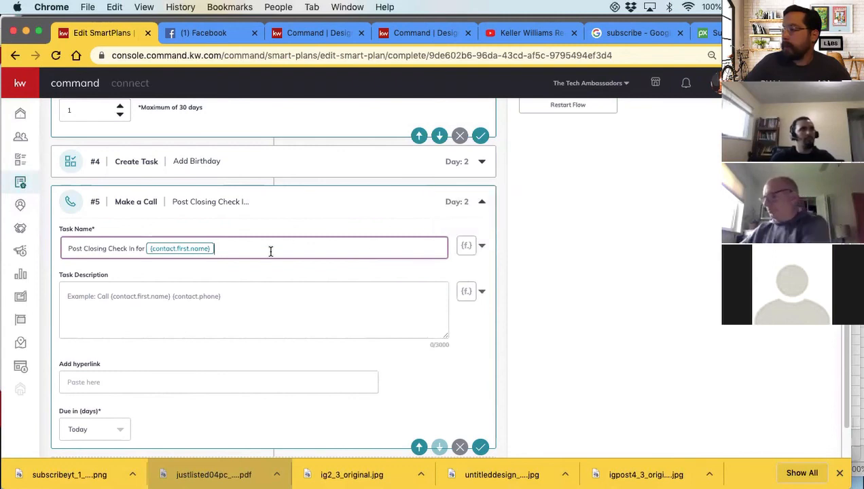
Leave the call action's description empty, then save and collapse the action
{"action": "left_click", "coordinate": [203, 297]}
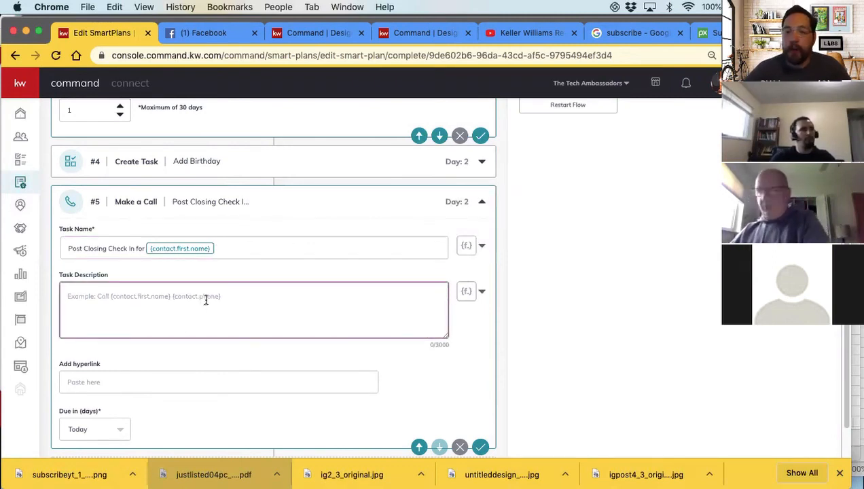
{"action": "scroll", "coordinate": [216, 305], "scroll_direction": "down", "scroll_amount": 1}
{"action": "scroll", "coordinate": [216, 305], "scroll_direction": "down", "scroll_amount": 1}
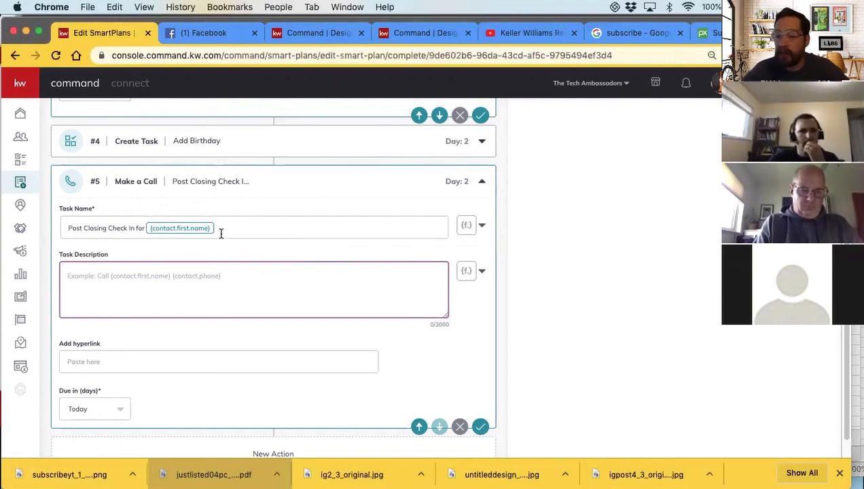
{"action": "scroll", "coordinate": [221, 251], "scroll_direction": "down", "scroll_amount": 1}
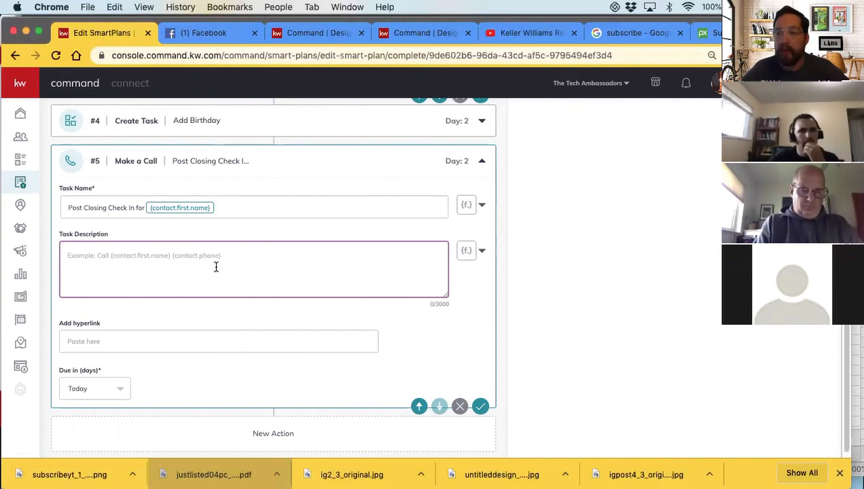
{"action": "scroll", "coordinate": [216, 264], "scroll_direction": "down", "scroll_amount": 1}
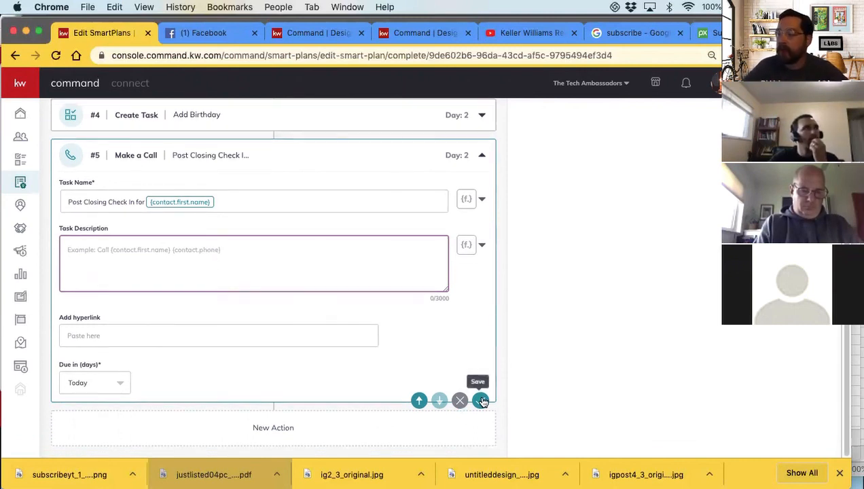
{"action": "left_click", "coordinate": [485, 156]}
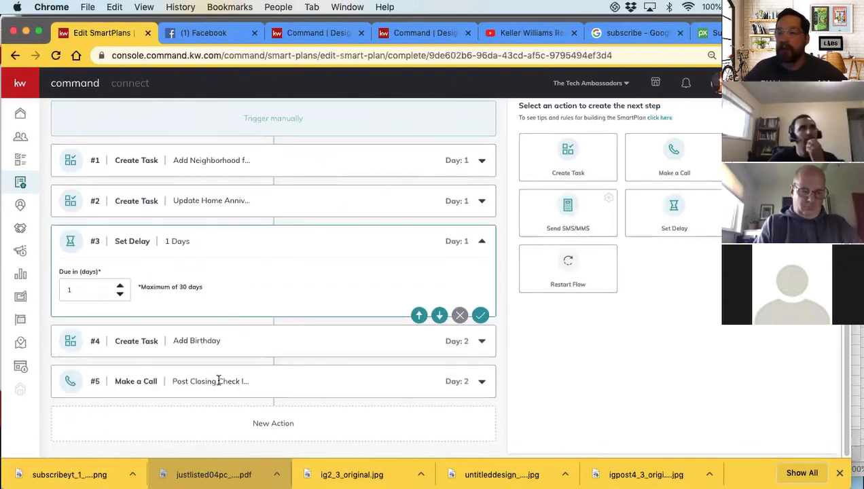
Reopen the Post Closing Check In call and extend its task name with a colon and the {contact.phone} placeholder
{"action": "left_click", "coordinate": [481, 381]}
{"action": "left_click", "coordinate": [235, 202]}
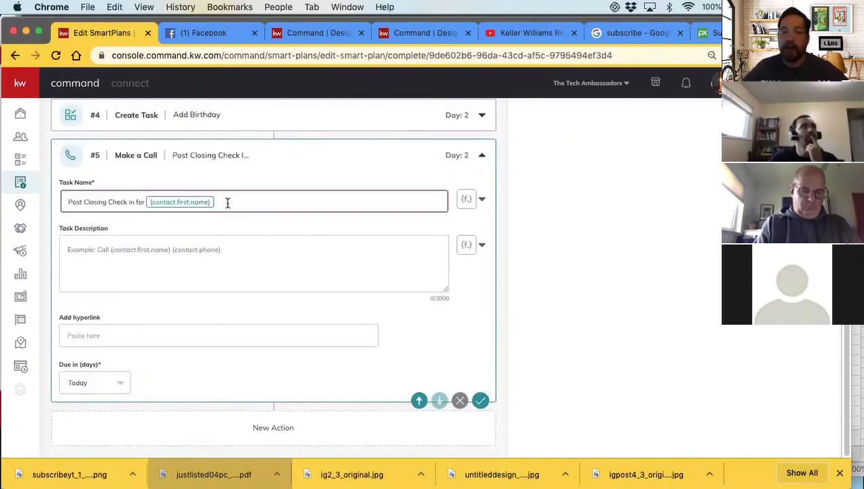
{"action": "left_click", "coordinate": [481, 199]}
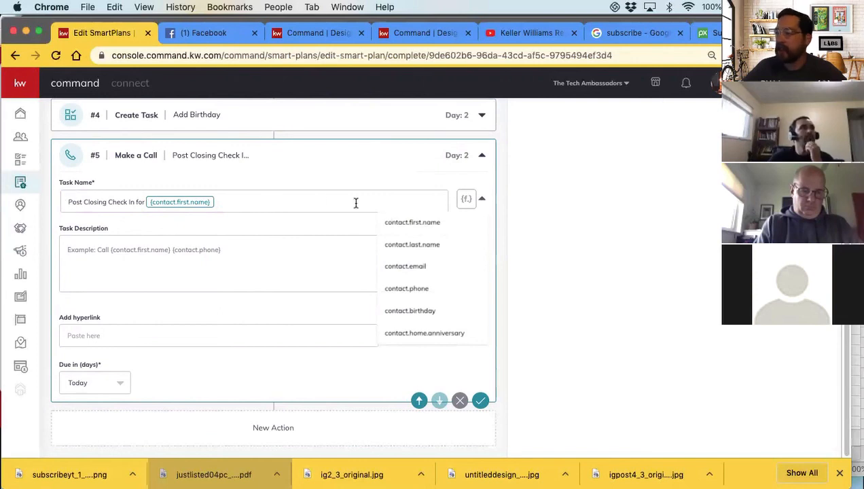
{"action": "left_click", "coordinate": [406, 289]}
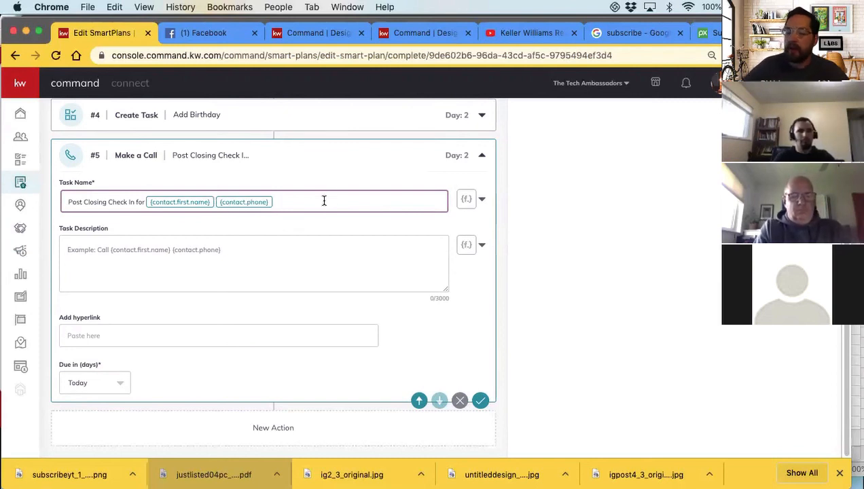
{"action": "type", "text": ":"}
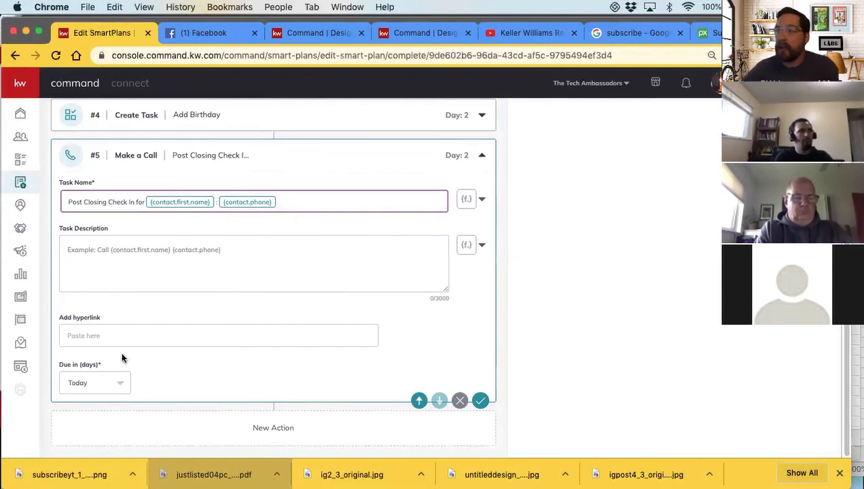
Set the Post Closing Check In call to be due in 2 days and collapse the action
{"action": "left_click", "coordinate": [77, 384]}
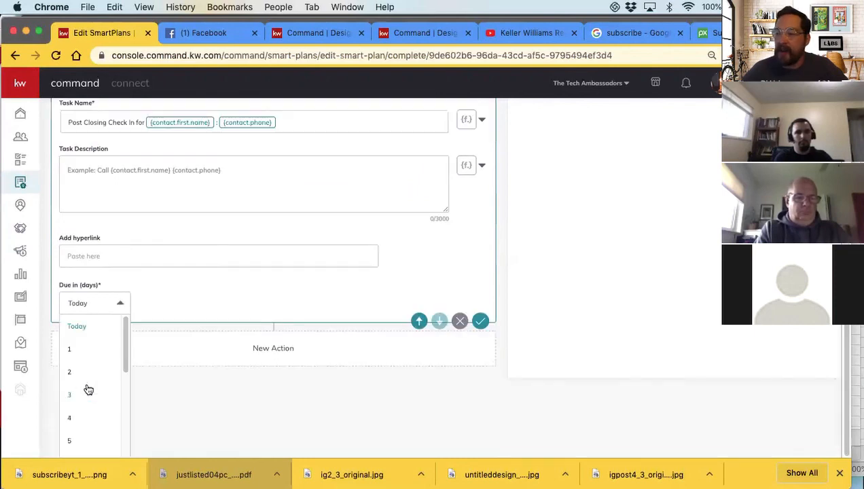
{"action": "left_click", "coordinate": [69, 350]}
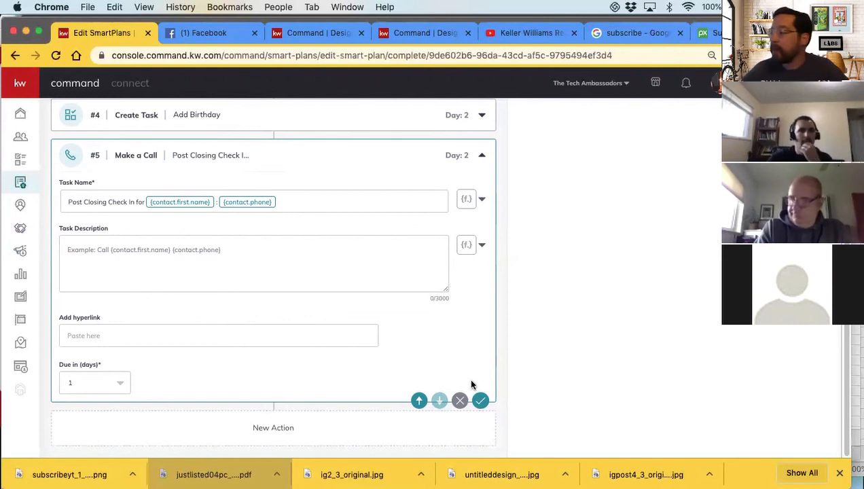
{"action": "left_click", "coordinate": [116, 385]}
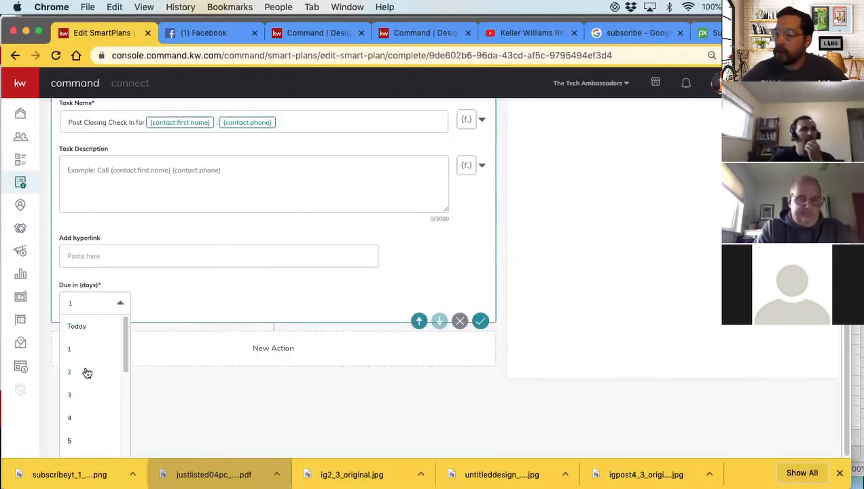
{"action": "left_click", "coordinate": [87, 371]}
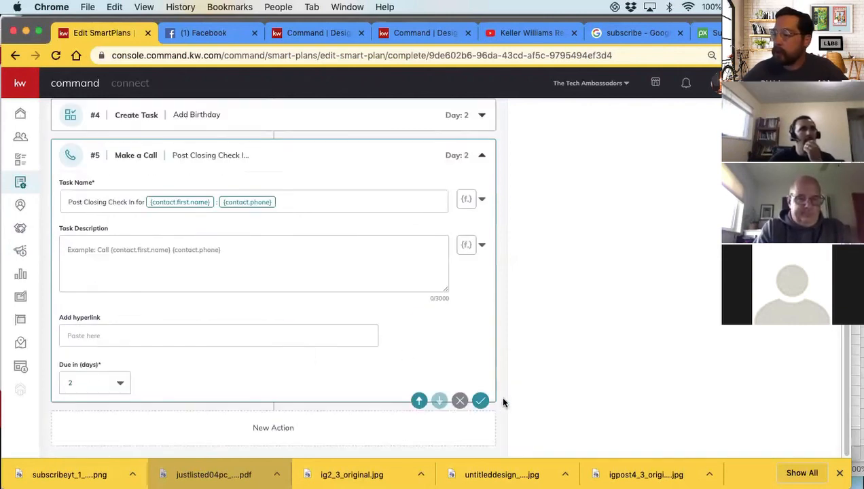
{"action": "left_click", "coordinate": [480, 159]}
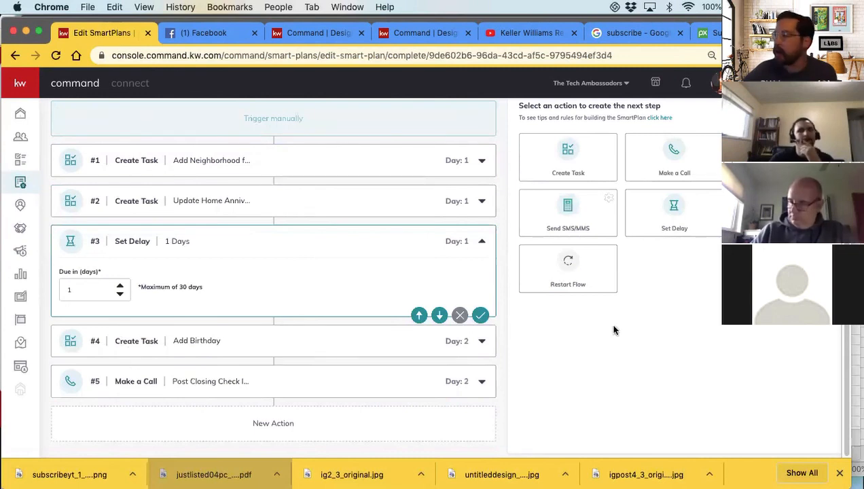
Add an Add to SmartPlan action after the call, choose My Home Anniversary as its plan, and save the action
{"action": "left_click", "coordinate": [781, 212]}
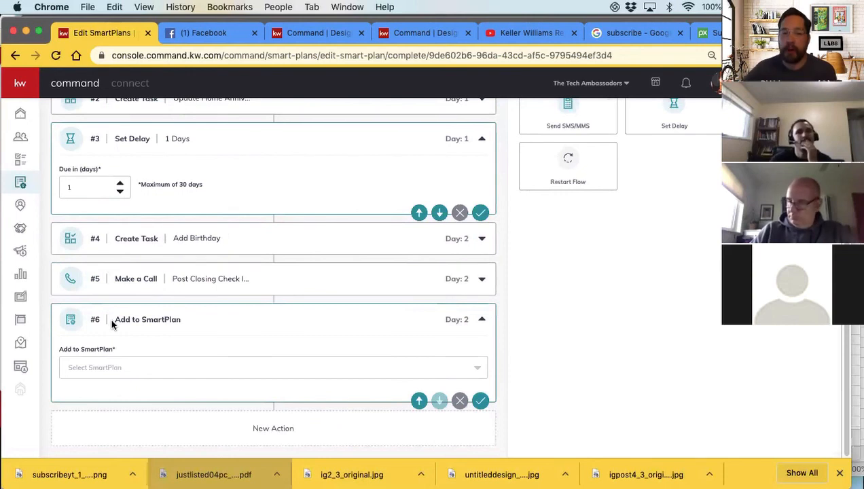
{"action": "left_click", "coordinate": [129, 370]}
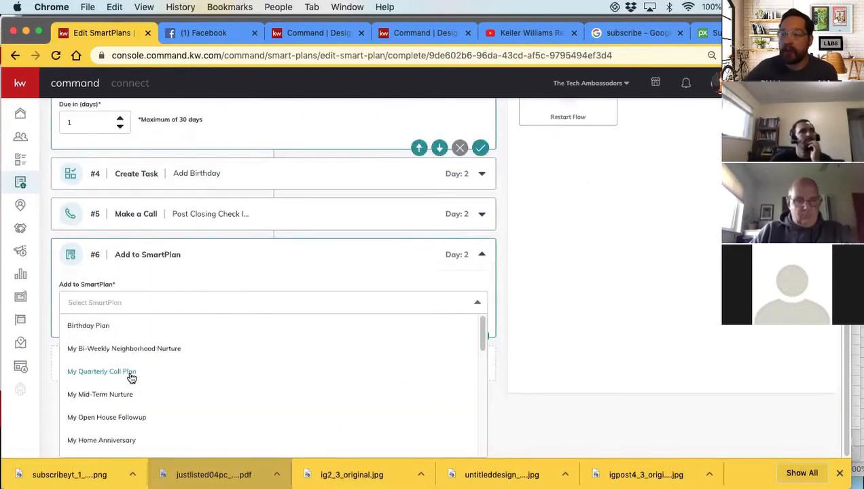
{"action": "scroll", "coordinate": [156, 379], "scroll_direction": "down", "scroll_amount": 2}
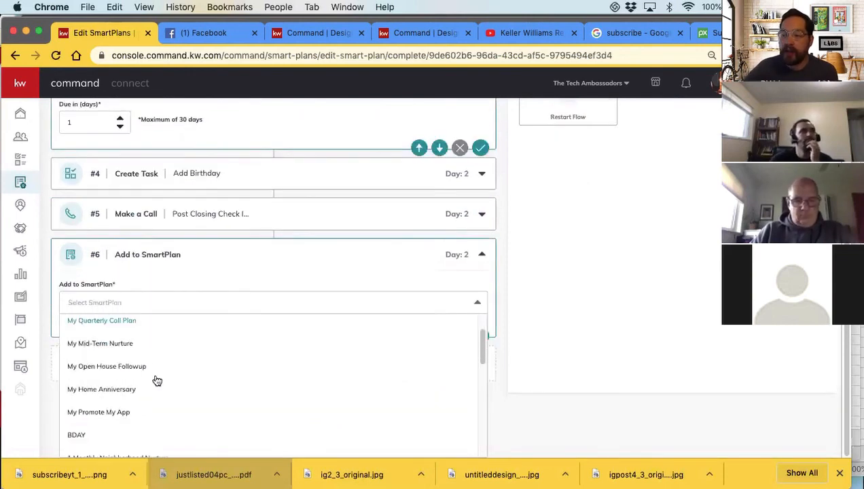
{"action": "left_click", "coordinate": [119, 392]}
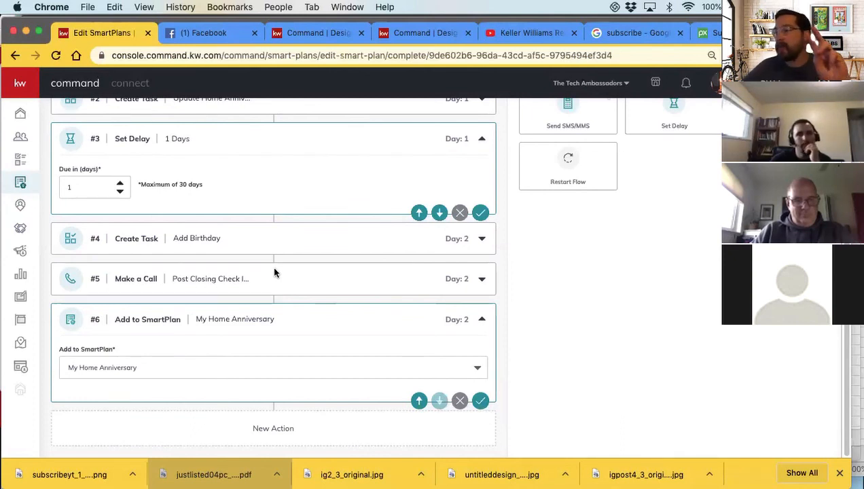
{"action": "scroll", "coordinate": [272, 284], "scroll_direction": "up", "scroll_amount": 1}
{"action": "scroll", "coordinate": [272, 284], "scroll_direction": "up", "scroll_amount": 3}
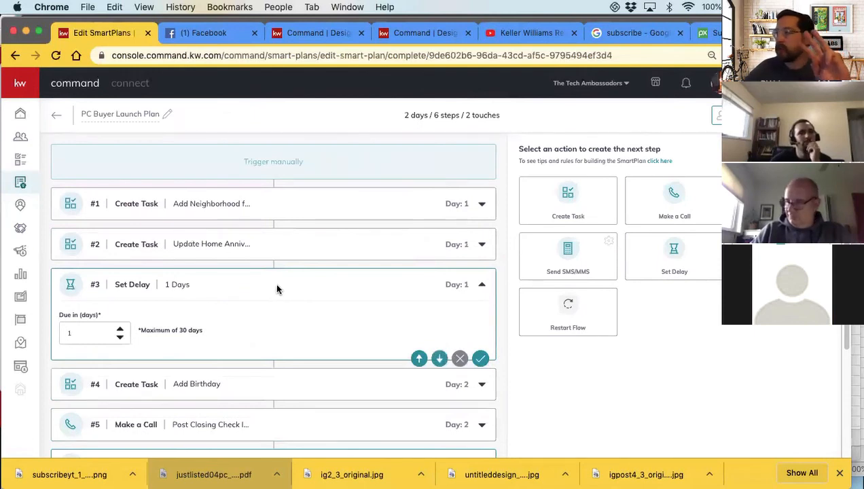
{"action": "scroll", "coordinate": [274, 288], "scroll_direction": "down", "scroll_amount": 2}
{"action": "scroll", "coordinate": [195, 354], "scroll_direction": "down", "scroll_amount": 2}
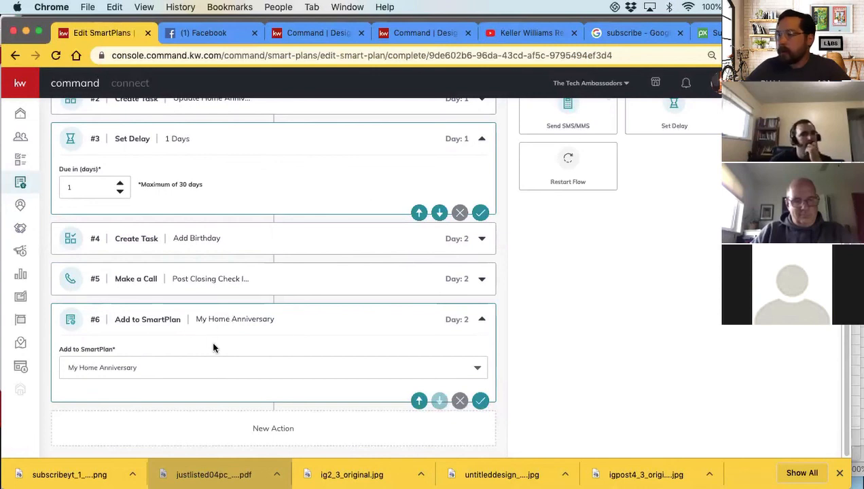
{"action": "left_click", "coordinate": [480, 401]}
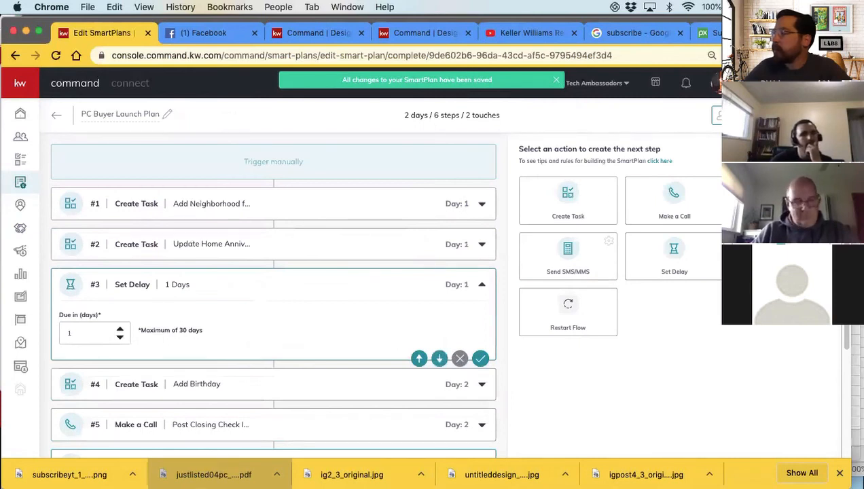
Add a second Add to SmartPlan action after My Home Anniversary and open its list of available plans
{"action": "scroll", "coordinate": [227, 378], "scroll_direction": "down", "scroll_amount": 5}
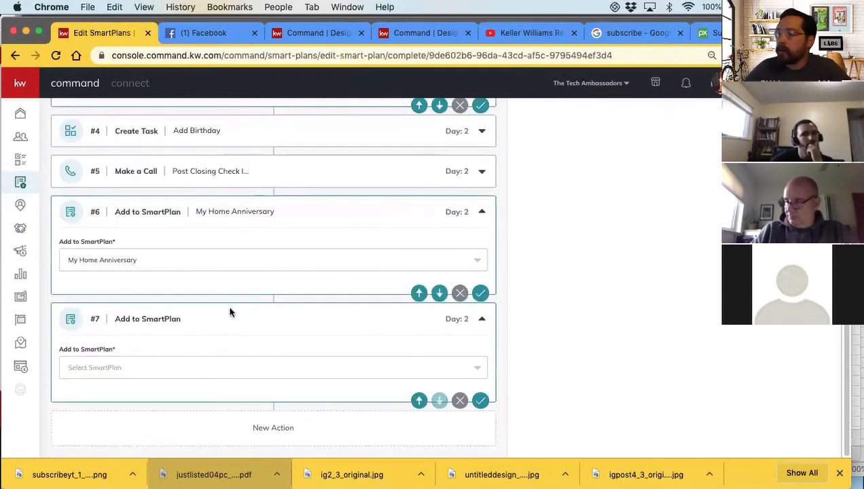
{"action": "left_click", "coordinate": [79, 368]}
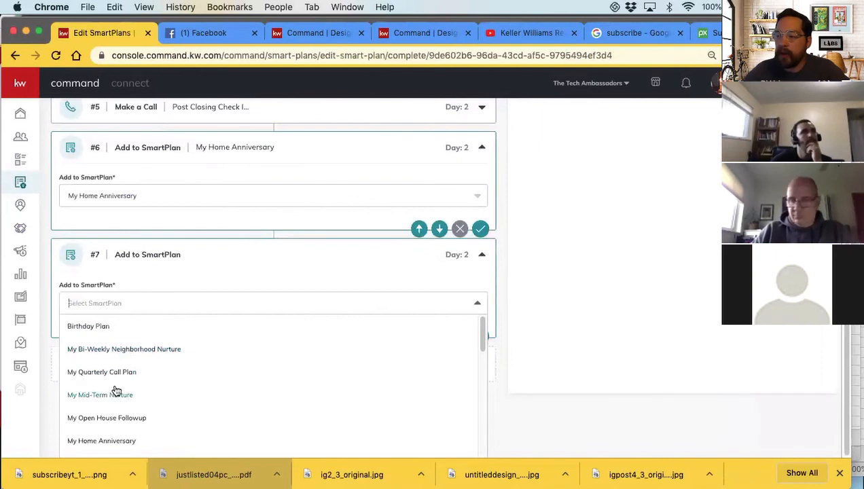
{"action": "scroll", "coordinate": [119, 379], "scroll_direction": "down", "scroll_amount": 1}
{"action": "scroll", "coordinate": [122, 374], "scroll_direction": "up", "scroll_amount": 1}
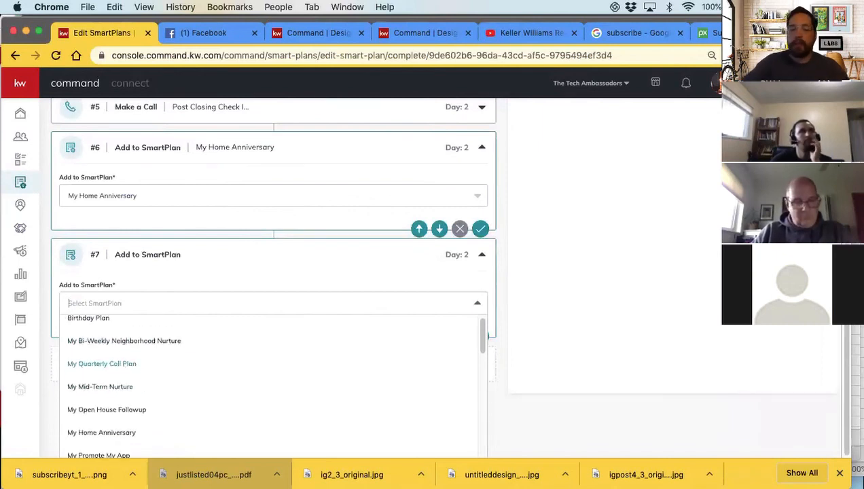
Try to filter the seventh action's SmartPlan list with "my ni", then clear the search text
{"action": "type", "text": "my nie"}
{"action": "key", "text": "BackSpace"}
{"action": "type", "text": "ie"}
{"action": "key", "text": "BackSpace"}
{"action": "key", "text": "BackSpace"}
{"action": "key", "text": "BackSpace"}
{"action": "key", "text": "BackSpace"}
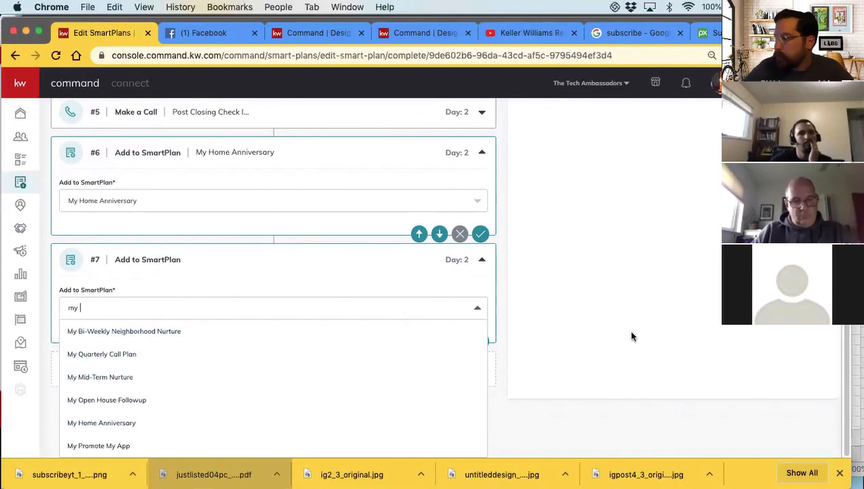
{"action": "key", "text": "BackSpace"}
{"action": "key", "text": "BackSpace"}
{"action": "key", "text": "BackSpace"}
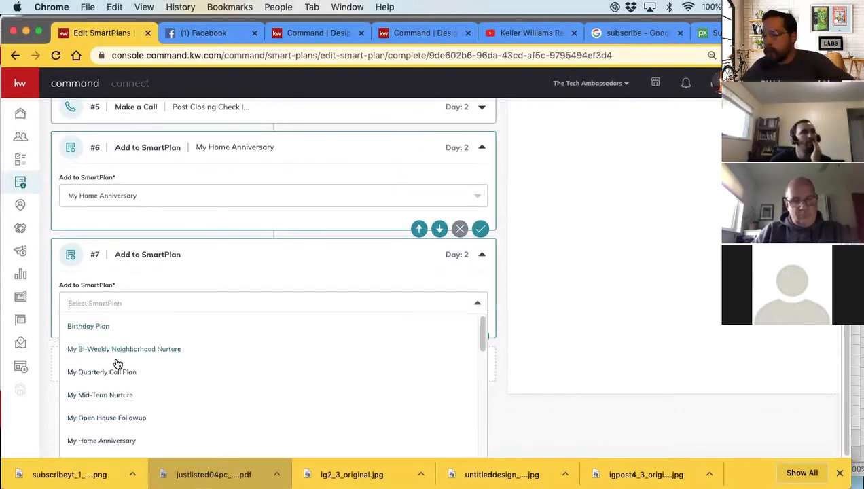
Choose 1 Monthly Neighborhood Nurture as the seventh action's SmartPlan, and collapse the sixth and seventh actions
{"action": "scroll", "coordinate": [119, 398], "scroll_direction": "down", "scroll_amount": 3}
{"action": "scroll", "coordinate": [119, 400], "scroll_direction": "down", "scroll_amount": 1}
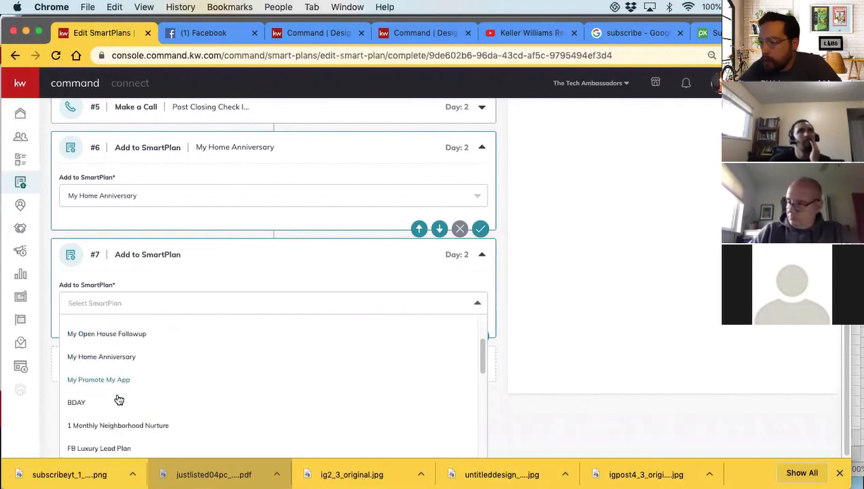
{"action": "left_click", "coordinate": [101, 428]}
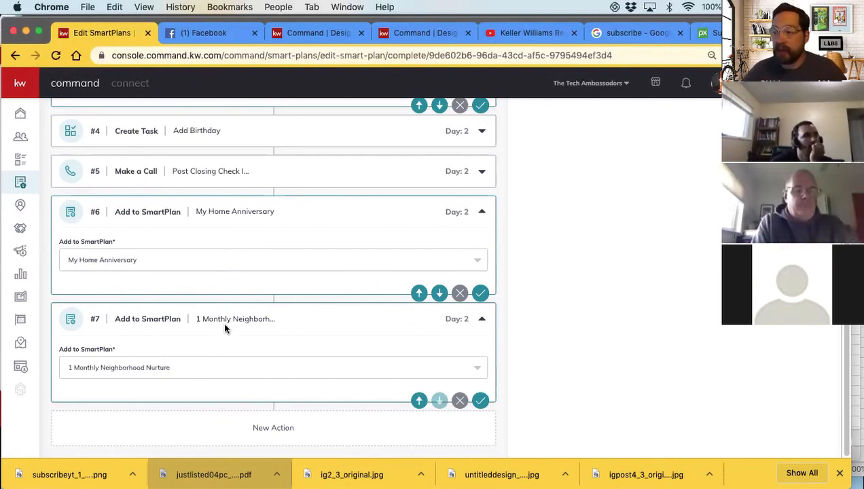
{"action": "left_click", "coordinate": [481, 213]}
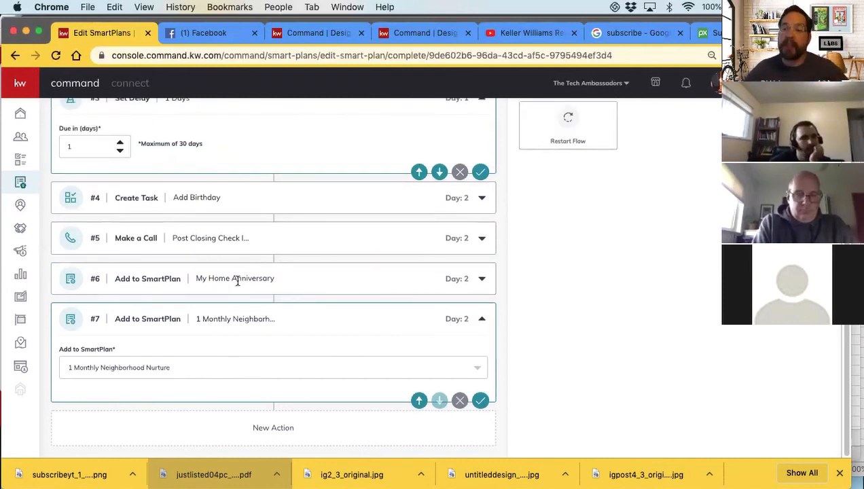
{"action": "left_click", "coordinate": [482, 323]}
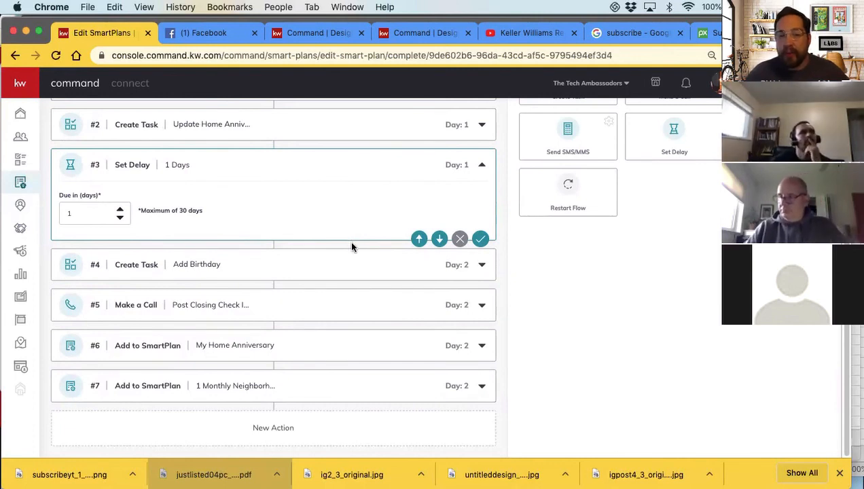
Add a 1-day Set Delay followed by an Add to SmartPlan action that uses Birthday Plan
{"action": "scroll", "coordinate": [595, 235], "scroll_direction": "up", "scroll_amount": 3}
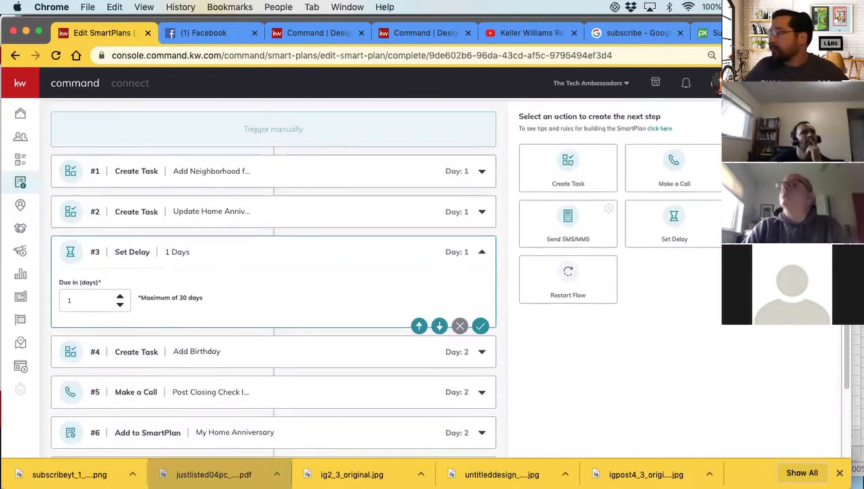
{"action": "left_click", "coordinate": [656, 220]}
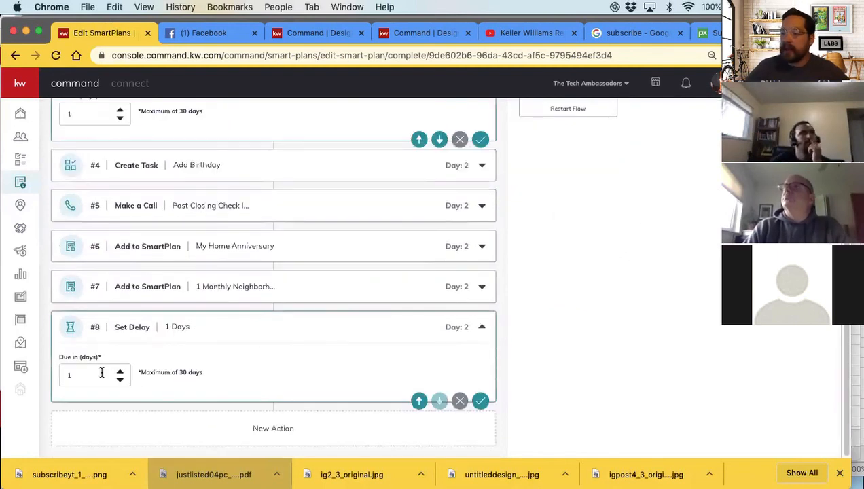
{"action": "scroll", "coordinate": [704, 271], "scroll_direction": "up", "scroll_amount": 8}
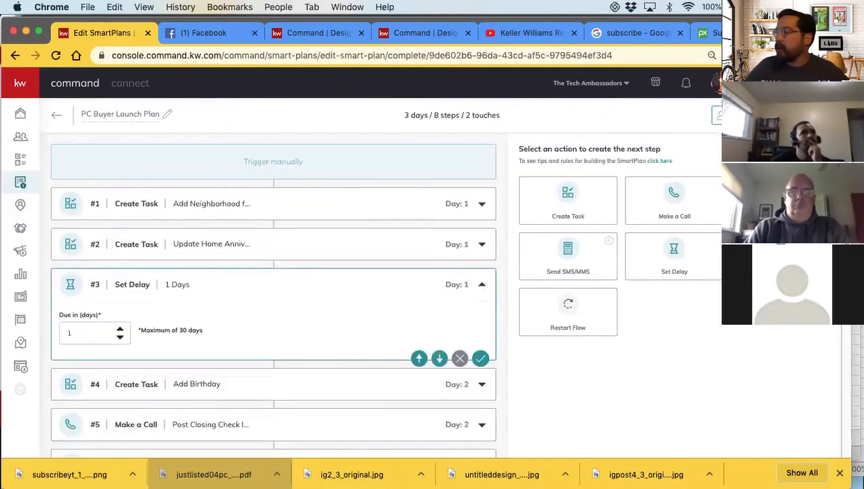
{"action": "scroll", "coordinate": [440, 269], "scroll_direction": "down", "scroll_amount": 10}
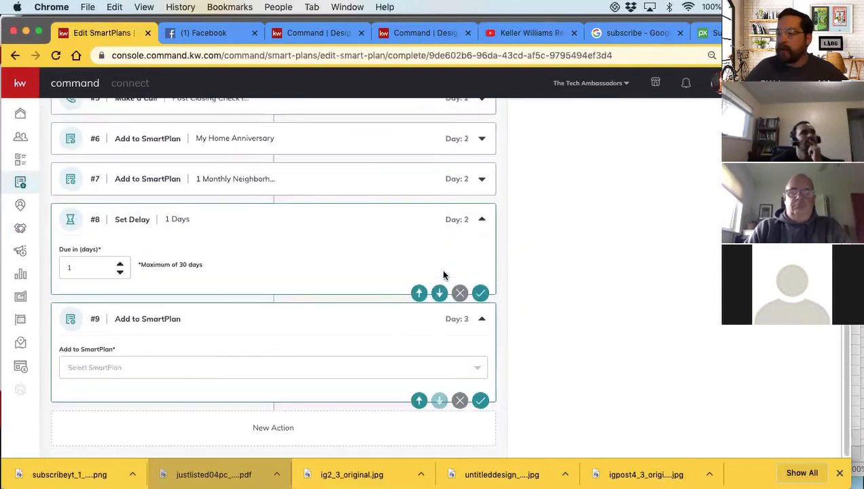
{"action": "left_click", "coordinate": [148, 367]}
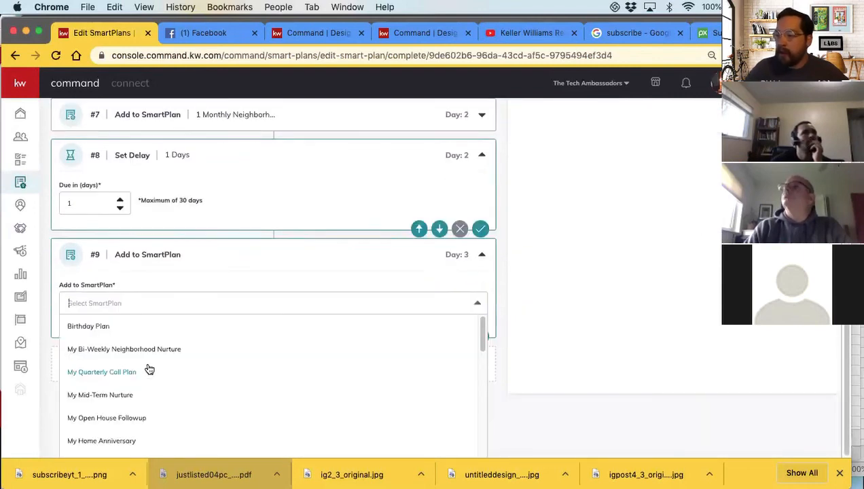
{"action": "left_click", "coordinate": [88, 326]}
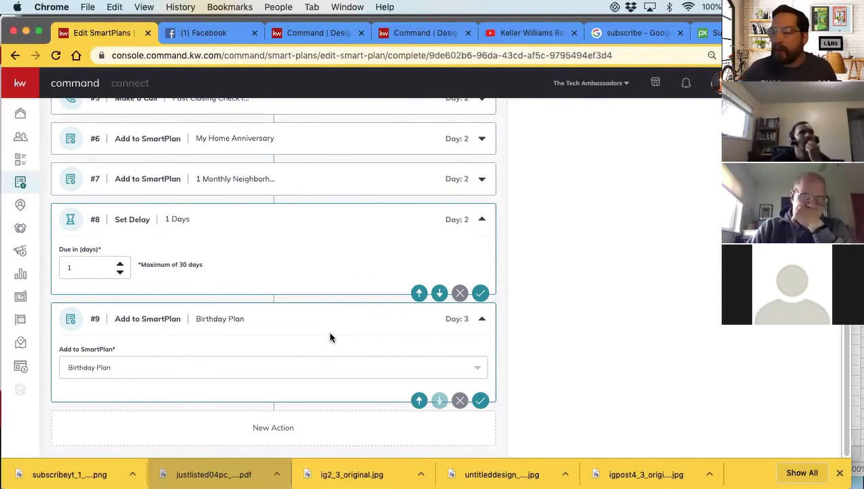
Try to save the Birthday Plan action and dismiss the validation dialog
{"action": "scroll", "coordinate": [301, 338], "scroll_direction": "up", "scroll_amount": 3}
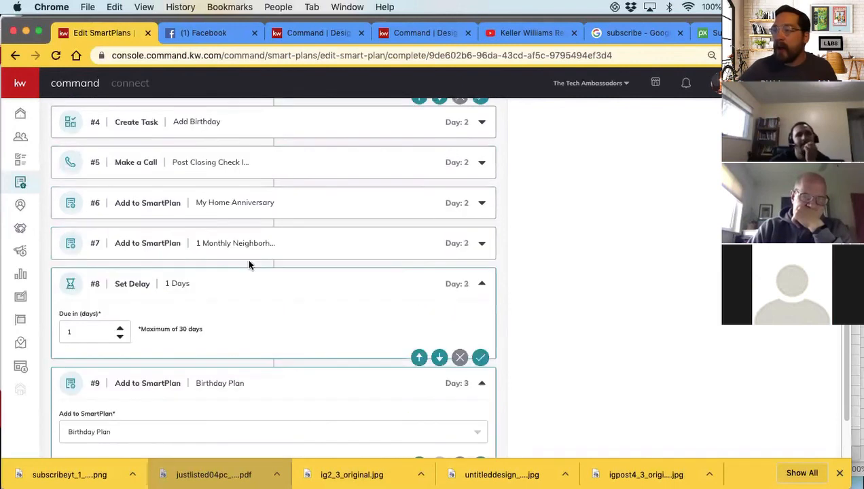
{"action": "scroll", "coordinate": [189, 285], "scroll_direction": "down", "scroll_amount": 3}
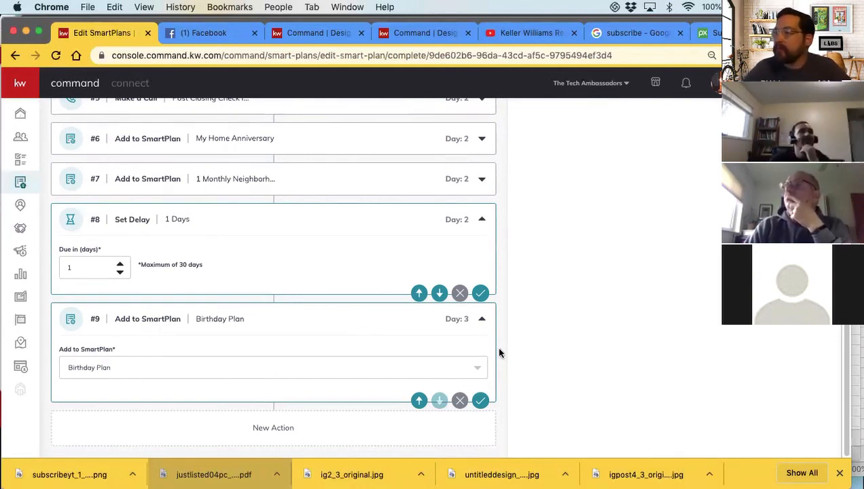
{"action": "left_click", "coordinate": [482, 399]}
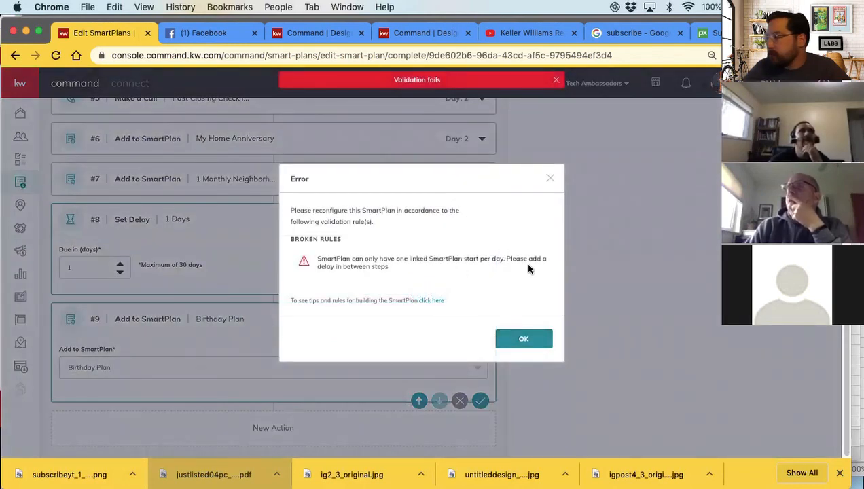
{"action": "left_click", "coordinate": [524, 339]}
Move the 1-day delay up so it sits between My Home Anniversary and 1 Monthly Neighborhood Nurture
{"action": "scroll", "coordinate": [534, 334], "scroll_direction": "up", "scroll_amount": 2}
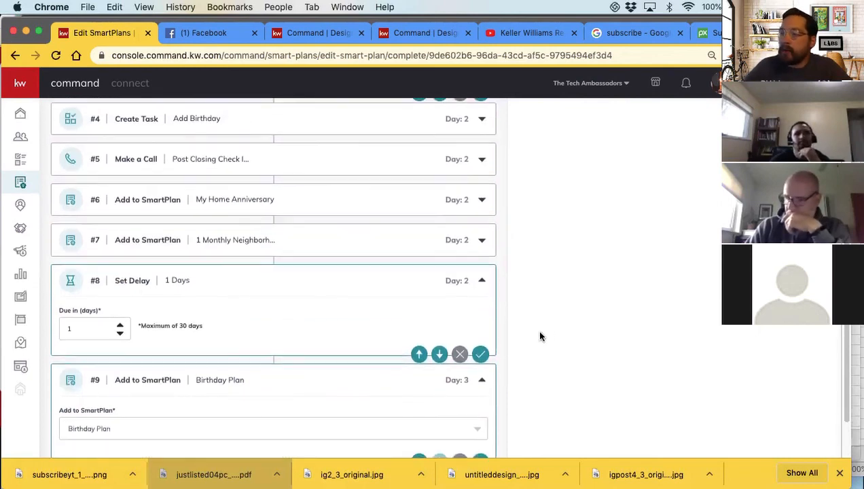
{"action": "left_click", "coordinate": [419, 354]}
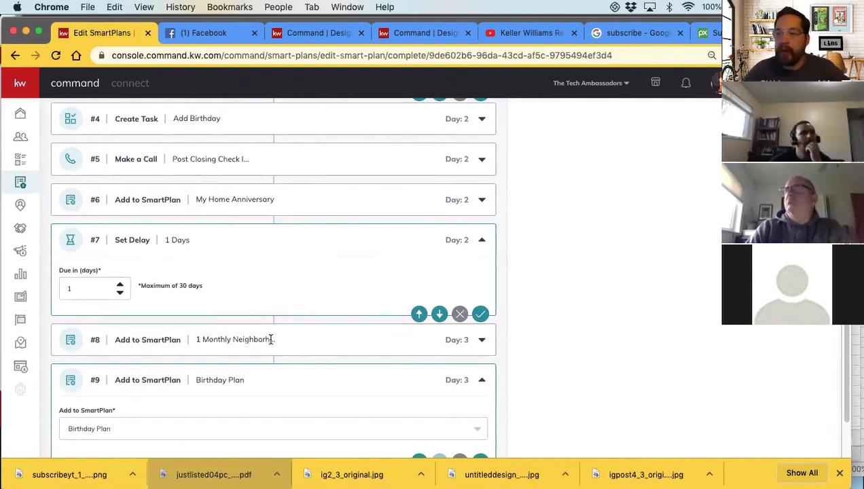
{"action": "scroll", "coordinate": [271, 339], "scroll_direction": "down", "scroll_amount": 1}
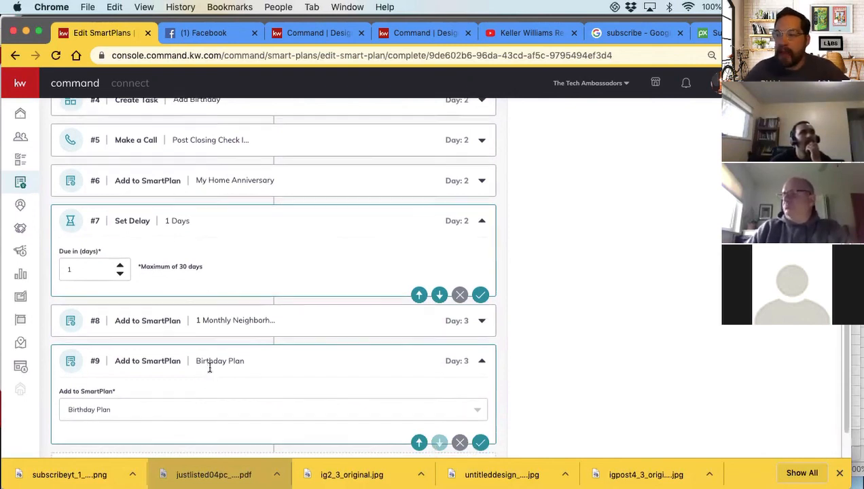
{"action": "scroll", "coordinate": [208, 366], "scroll_direction": "down", "scroll_amount": 3}
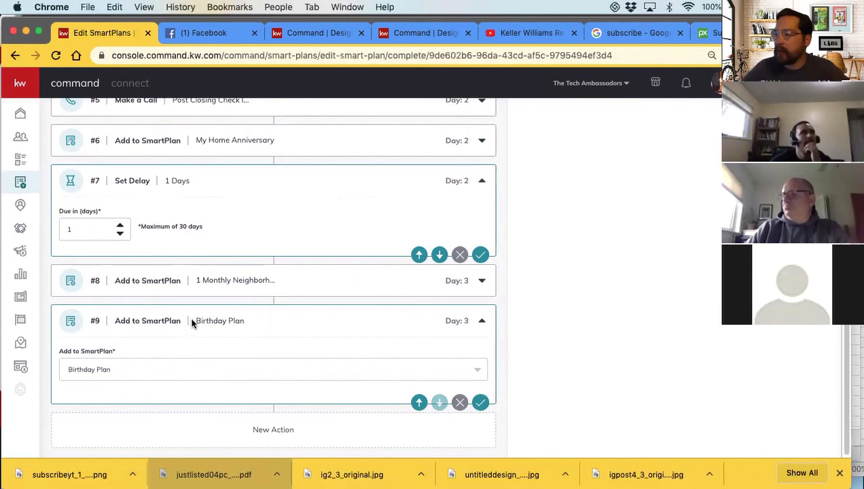
Add a 1-day delay between 1 Monthly Neighborhood Nurture and Birthday Plan, and collapse the Birthday Plan action and the delays around the SmartPlans
{"action": "scroll", "coordinate": [623, 318], "scroll_direction": "up", "scroll_amount": 12}
{"action": "left_click", "coordinate": [668, 162]}
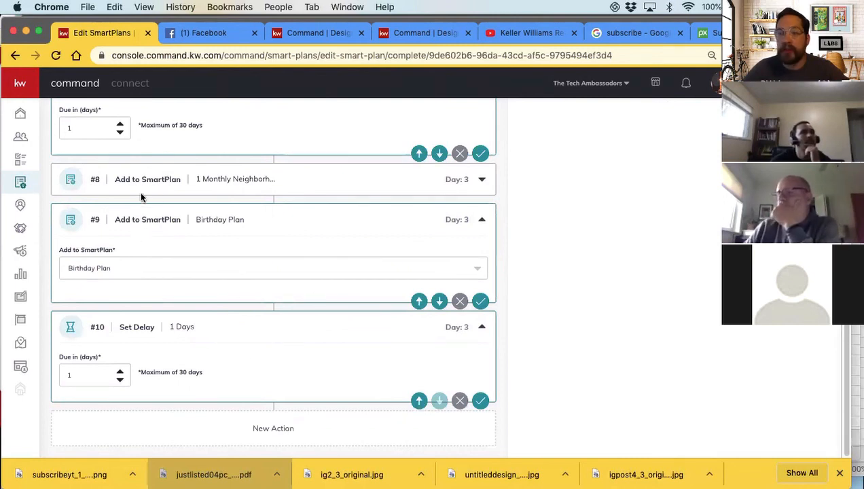
{"action": "left_click", "coordinate": [420, 402]}
{"action": "scroll", "coordinate": [218, 260], "scroll_direction": "up", "scroll_amount": 2}
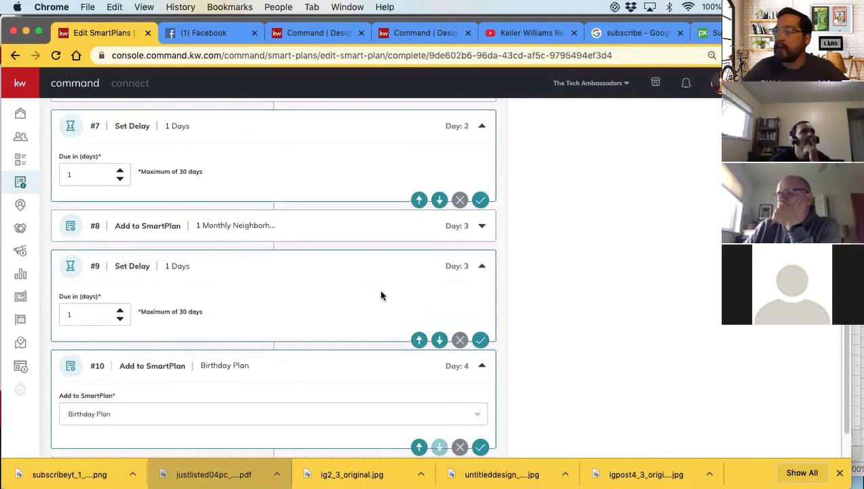
{"action": "left_click", "coordinate": [482, 268]}
{"action": "left_click", "coordinate": [482, 319]}
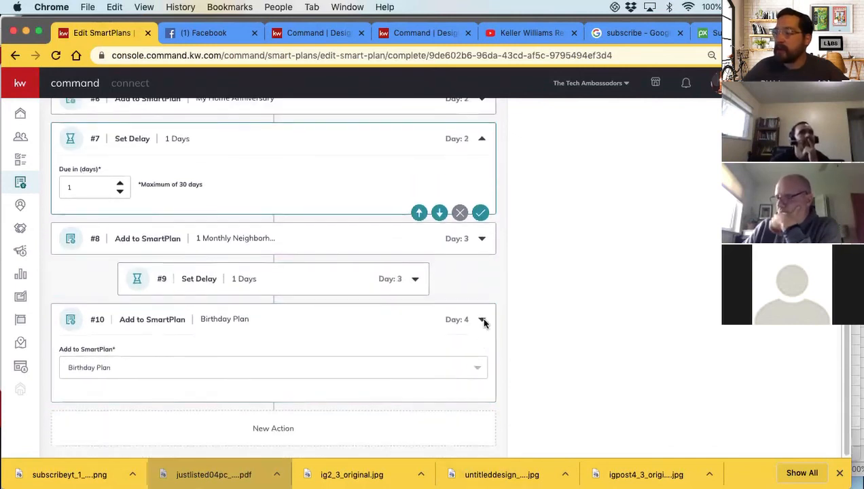
{"action": "scroll", "coordinate": [484, 322], "scroll_direction": "up", "scroll_amount": 3}
{"action": "left_click", "coordinate": [484, 208]}
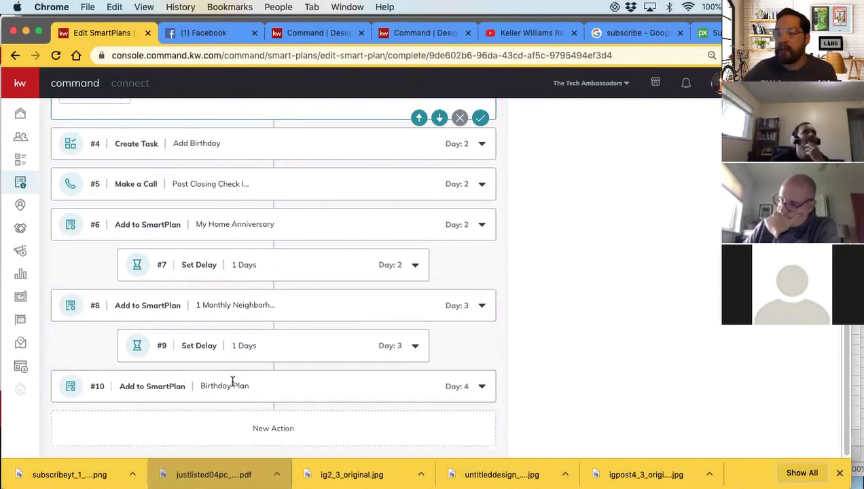
Add a 1-day Set Delay after the Birthday Plan action
{"action": "scroll", "coordinate": [739, 330], "scroll_direction": "up", "scroll_amount": 4}
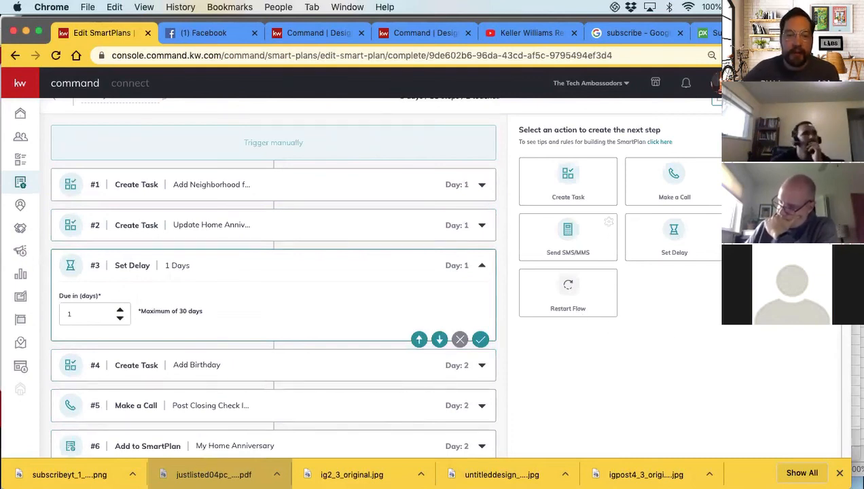
{"action": "scroll", "coordinate": [235, 281], "scroll_direction": "down", "scroll_amount": 6}
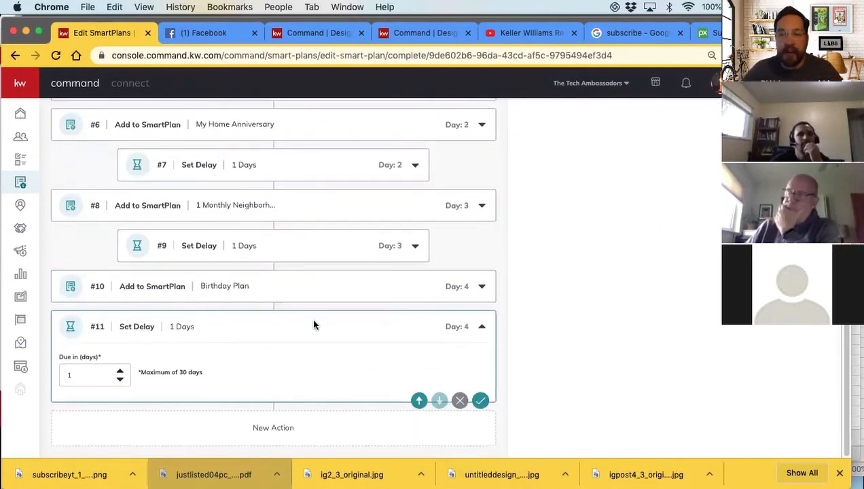
{"action": "scroll", "coordinate": [312, 325], "scroll_direction": "up", "scroll_amount": 2}
{"action": "scroll", "coordinate": [306, 325], "scroll_direction": "down", "scroll_amount": 2}
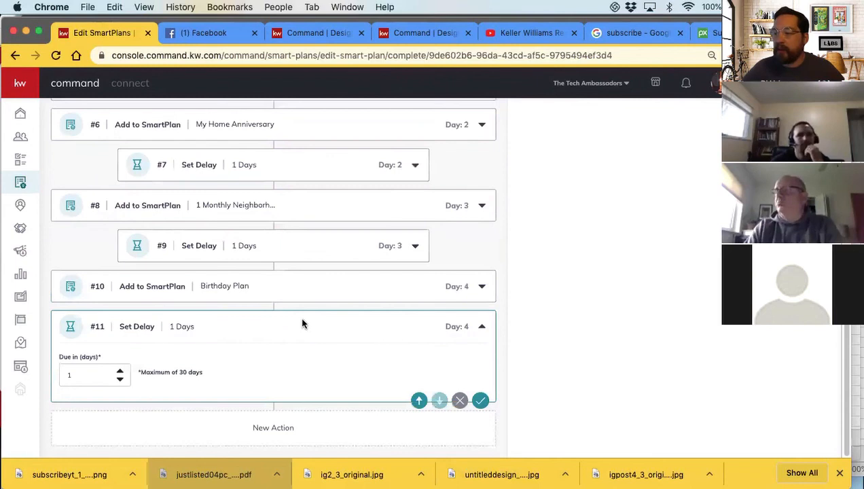
Add a static Send SMS/MMS action after the last delay with the text "Hey love if you could give me a review, heres the links"
{"action": "scroll", "coordinate": [596, 329], "scroll_direction": "up", "scroll_amount": 9}
{"action": "left_click", "coordinate": [554, 190]}
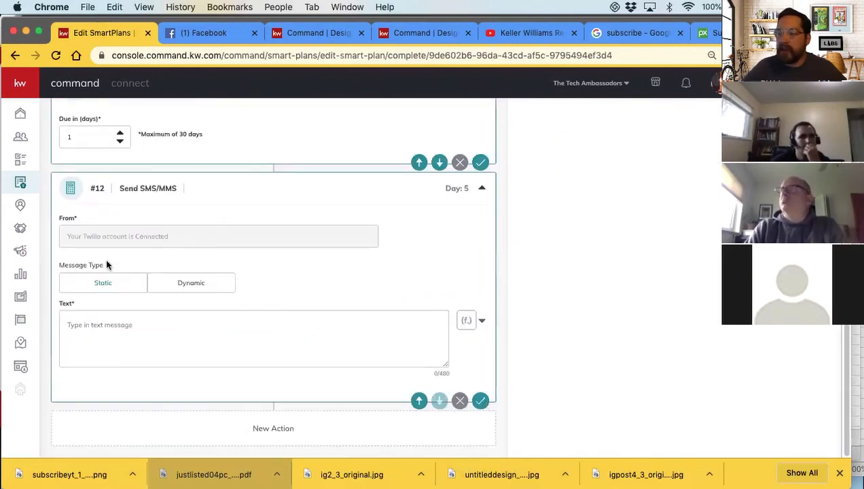
{"action": "left_click", "coordinate": [81, 326]}
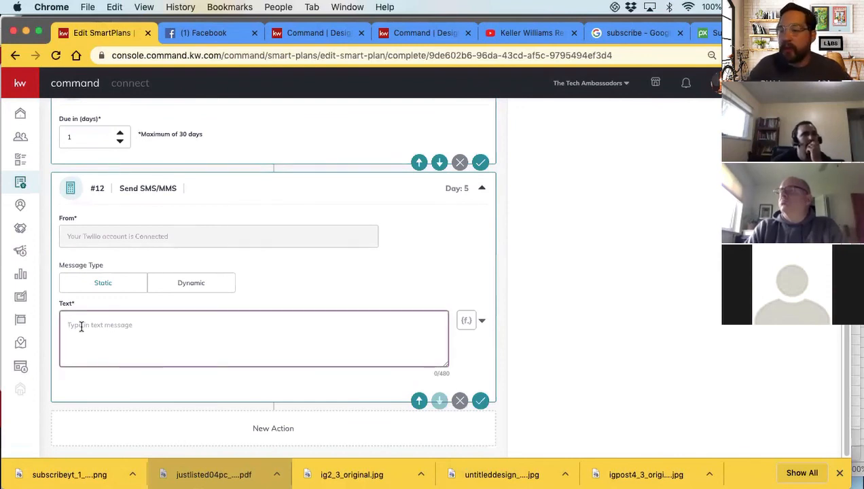
{"action": "type", "text": "Hey love"}
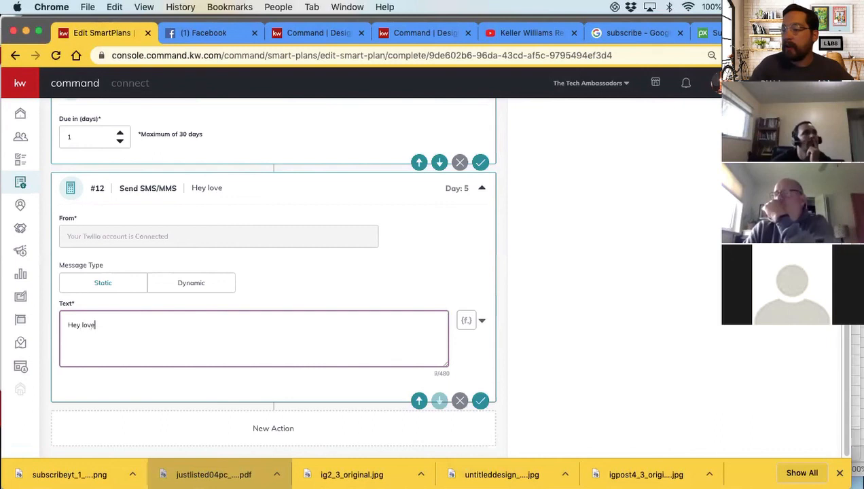
{"action": "type", "text": " it"}
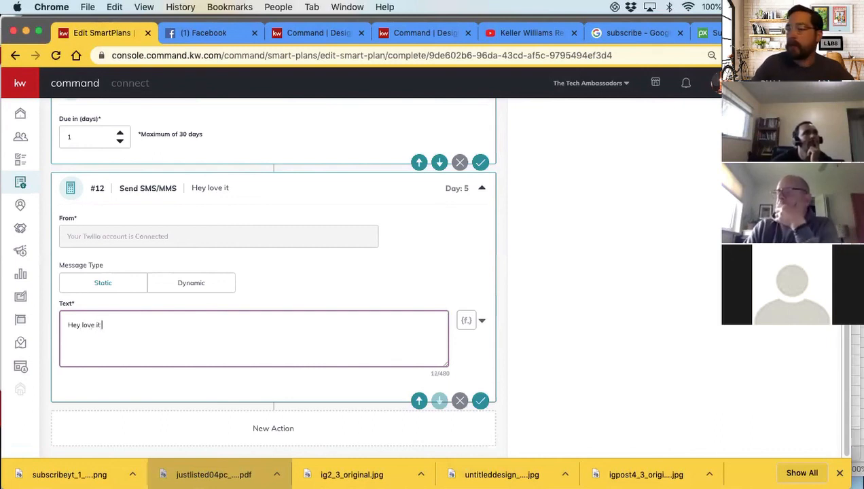
{"action": "key", "text": "BackSpace"}
{"action": "key", "text": "BackSpace"}
{"action": "type", "text": "f you could "}
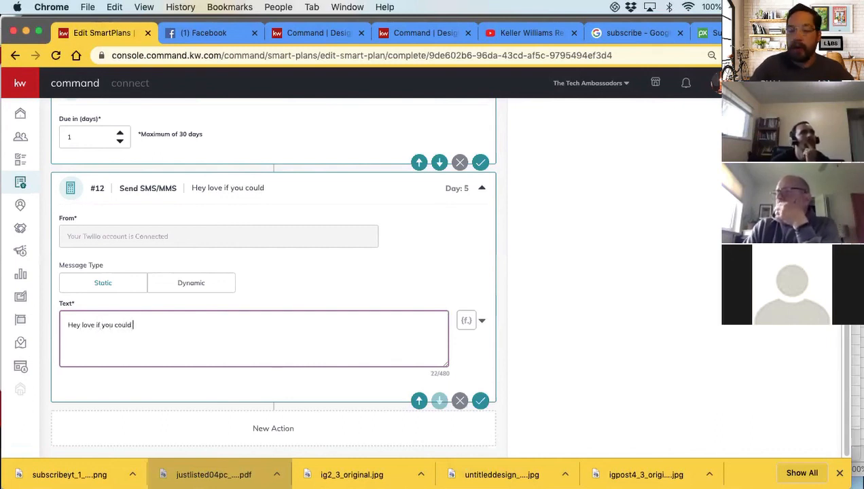
{"action": "type", "text": "give me a "}
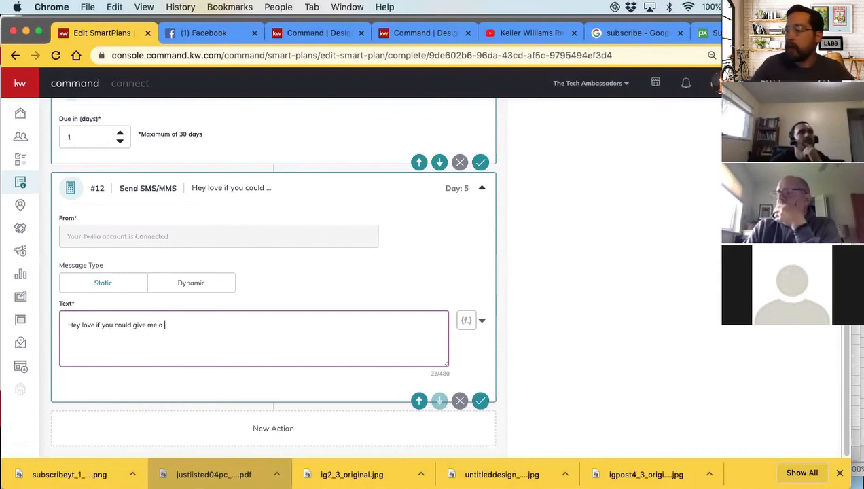
{"action": "type", "text": "review "}
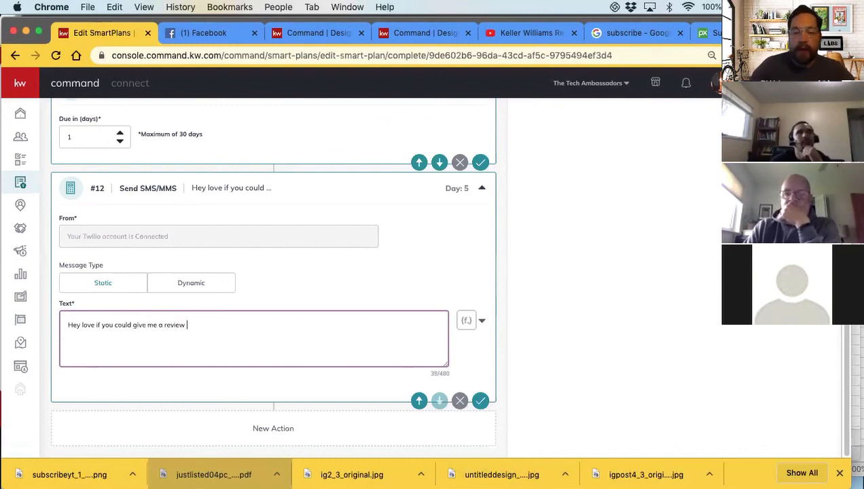
{"action": "type", "text": "t"}
{"action": "key", "text": "BackSpace"}
{"action": "key", "text": "BackSpace"}
{"action": "type", "text": ", here's the links"}
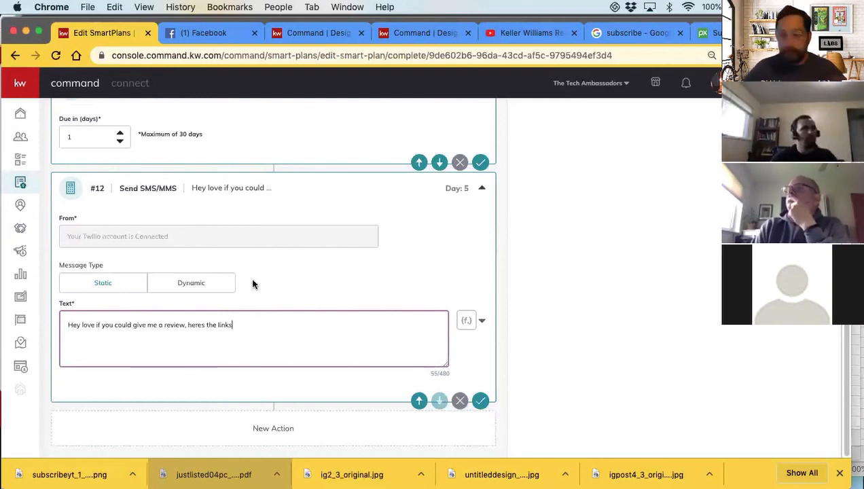
{"action": "scroll", "coordinate": [245, 284], "scroll_direction": "up", "scroll_amount": 5}
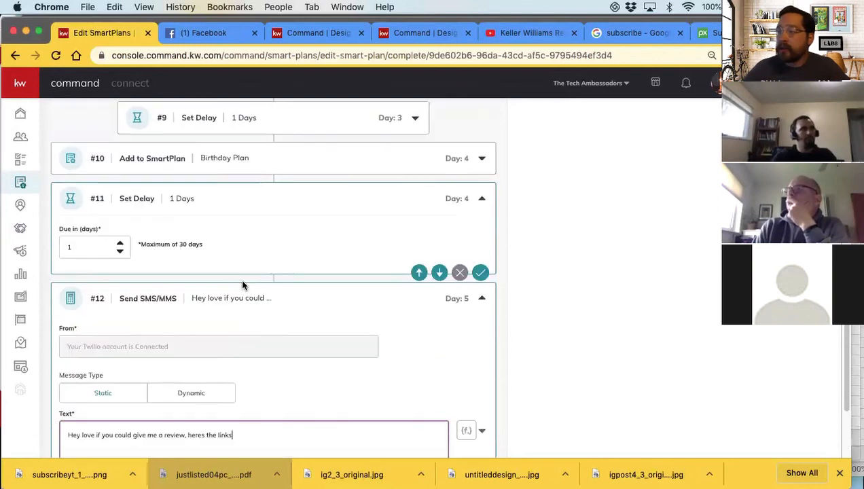
{"action": "scroll", "coordinate": [242, 282], "scroll_direction": "down", "scroll_amount": 5}
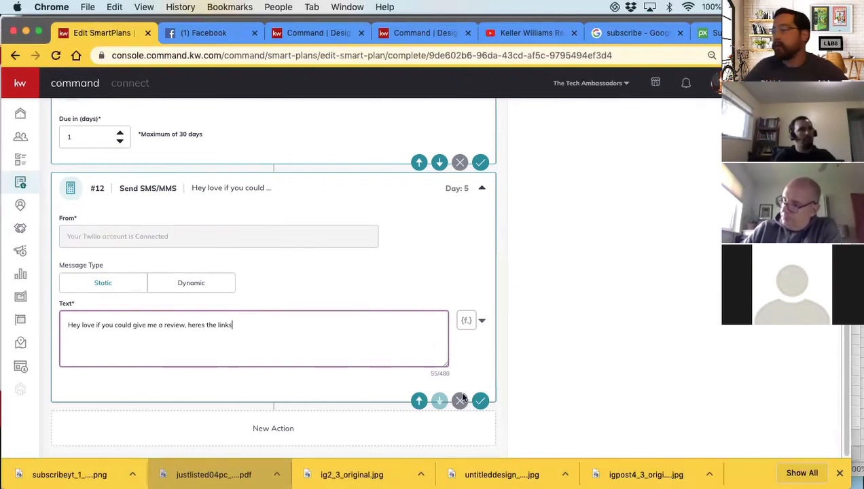
{"action": "scroll", "coordinate": [238, 246], "scroll_direction": "up", "scroll_amount": 5}
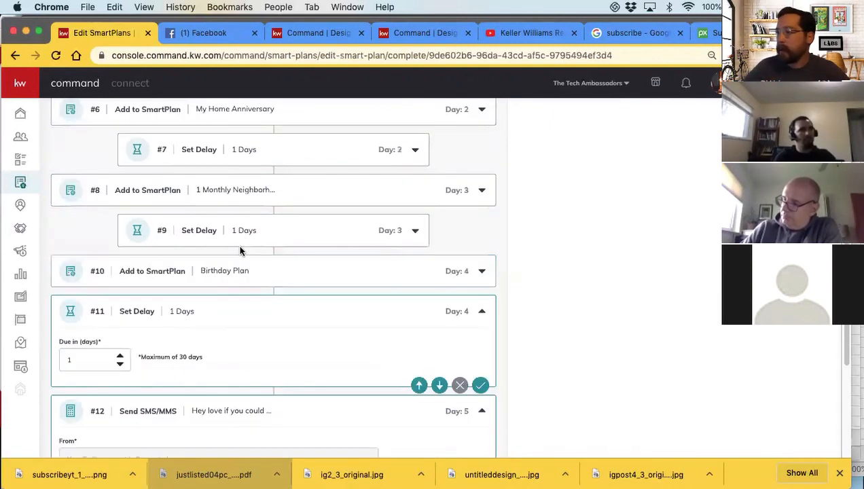
Extend the review-request text message with "...." after "heres the links" and save the action
{"action": "scroll", "coordinate": [229, 246], "scroll_direction": "down", "scroll_amount": 5}
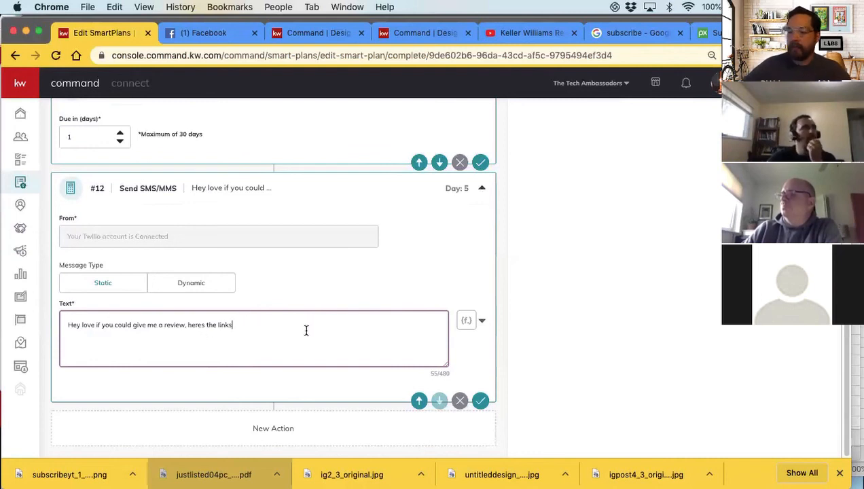
{"action": "type", "text": "...."}
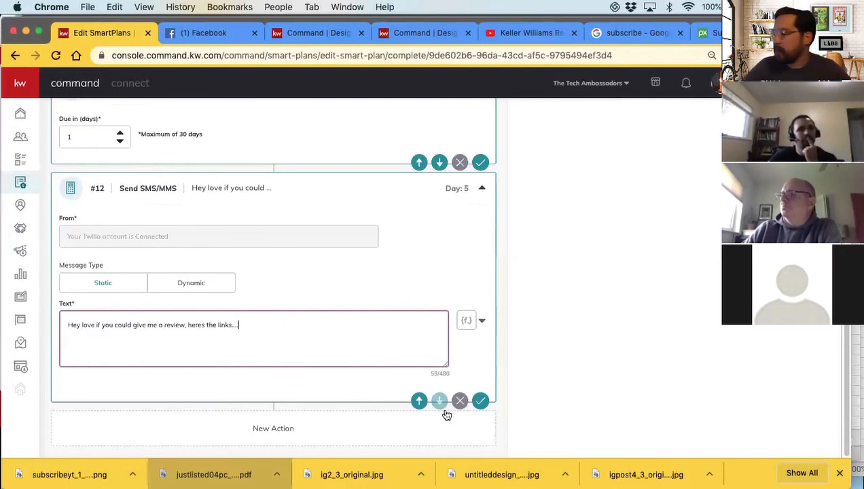
{"action": "left_click", "coordinate": [481, 401]}
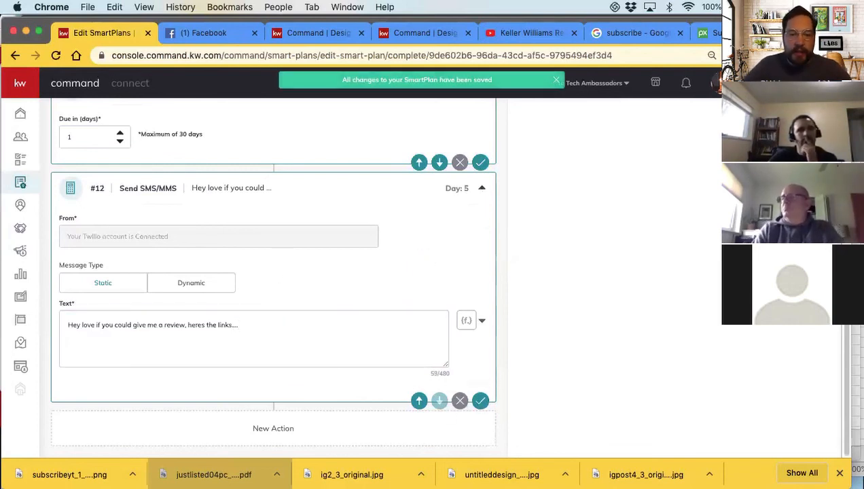
Add a simple Send Email action after the review-request text, with subject "Review Links" and content "Review Link"
{"action": "scroll", "coordinate": [574, 336], "scroll_direction": "up", "scroll_amount": 3}
{"action": "scroll", "coordinate": [574, 337], "scroll_direction": "up", "scroll_amount": 5}
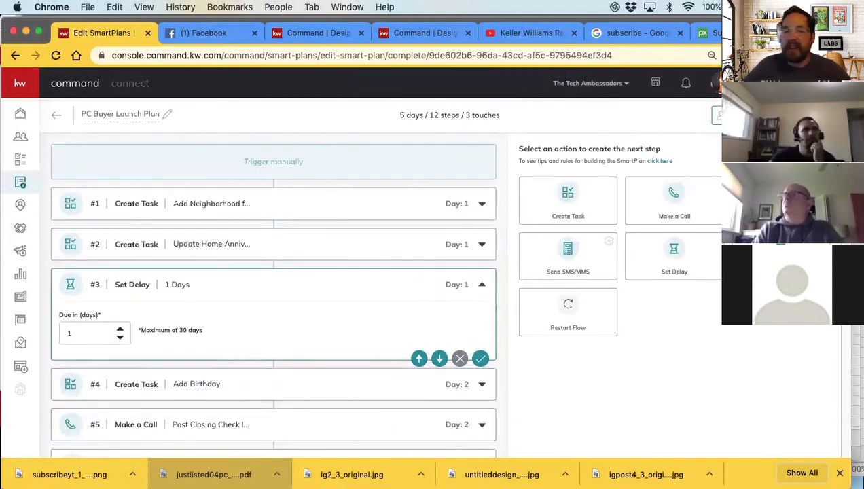
{"action": "scroll", "coordinate": [292, 308], "scroll_direction": "down", "scroll_amount": 8}
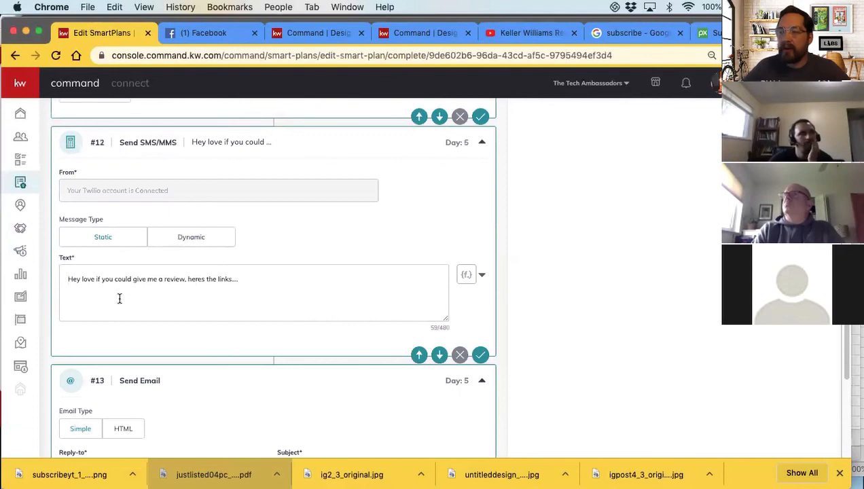
{"action": "scroll", "coordinate": [122, 305], "scroll_direction": "down", "scroll_amount": 4}
{"action": "left_click", "coordinate": [316, 234]}
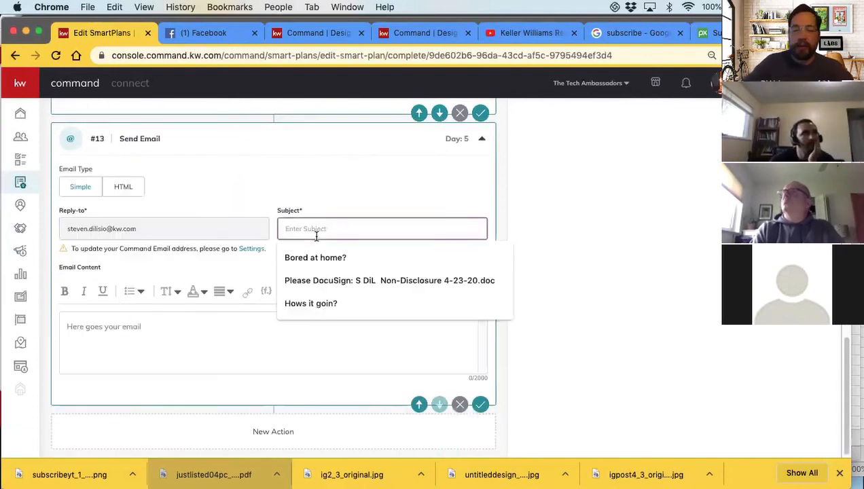
{"action": "type", "text": "Review Links"}
{"action": "left_click", "coordinate": [119, 322]}
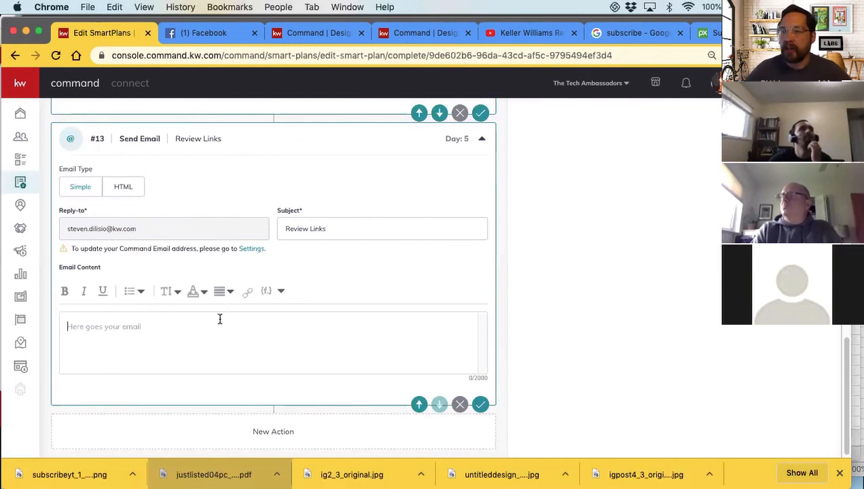
{"action": "type", "text": "Review Link"}
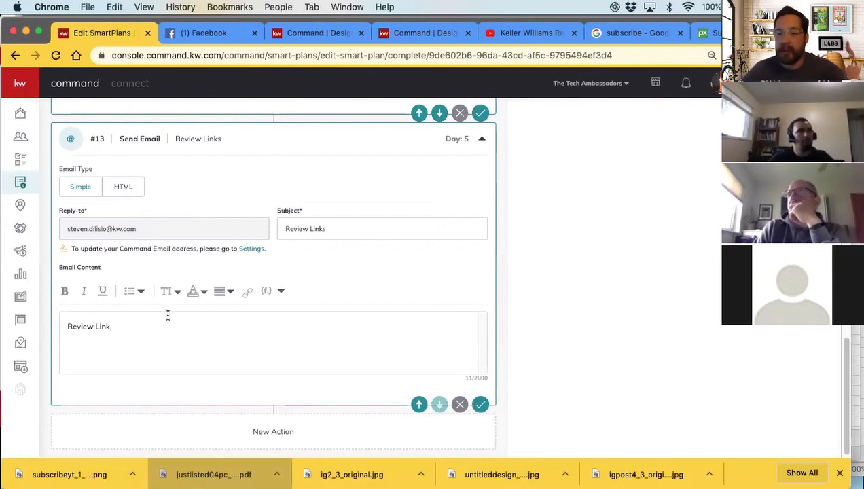
Collapse the review-links email and the review-request text actions
{"action": "scroll", "coordinate": [191, 326], "scroll_direction": "up", "scroll_amount": 3}
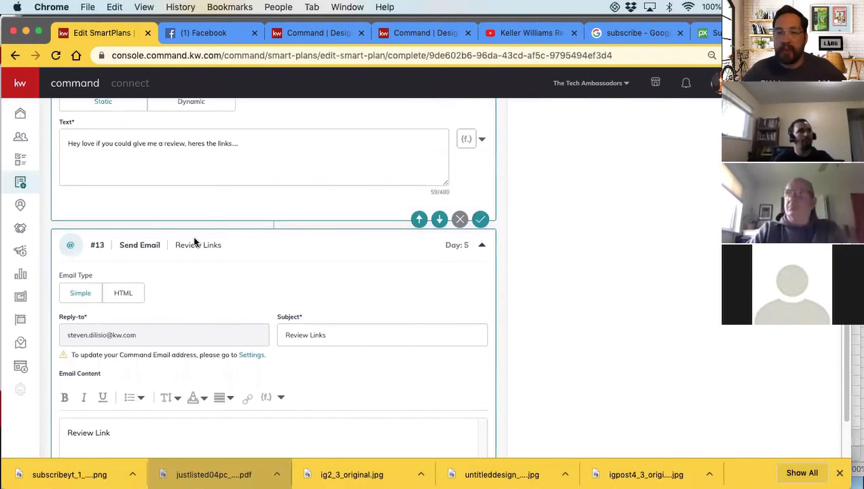
{"action": "left_click", "coordinate": [483, 247]}
{"action": "left_click", "coordinate": [483, 207]}
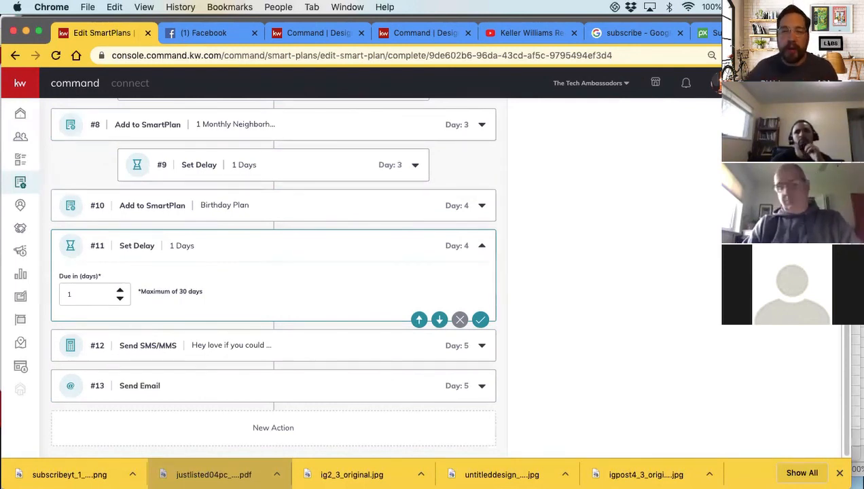
Add a Set Delay after the review-links email and set it to 7 days
{"action": "scroll", "coordinate": [568, 190], "scroll_direction": "up", "scroll_amount": 6}
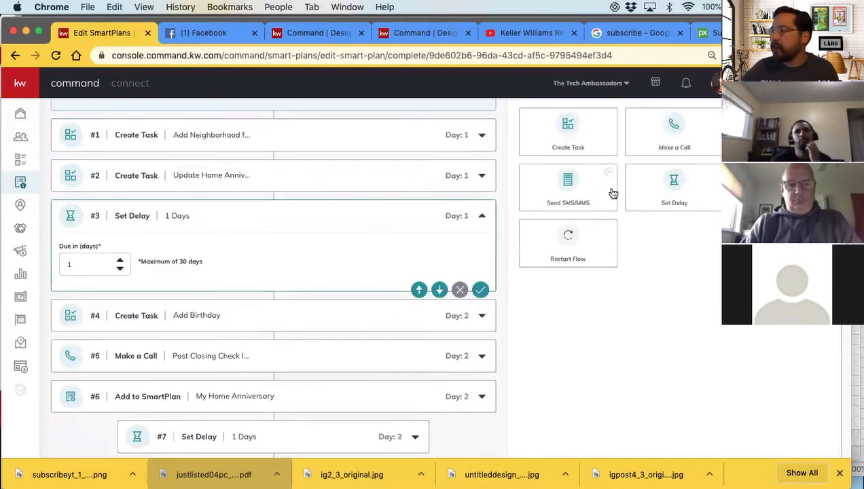
{"action": "scroll", "coordinate": [285, 328], "scroll_direction": "down", "scroll_amount": 10}
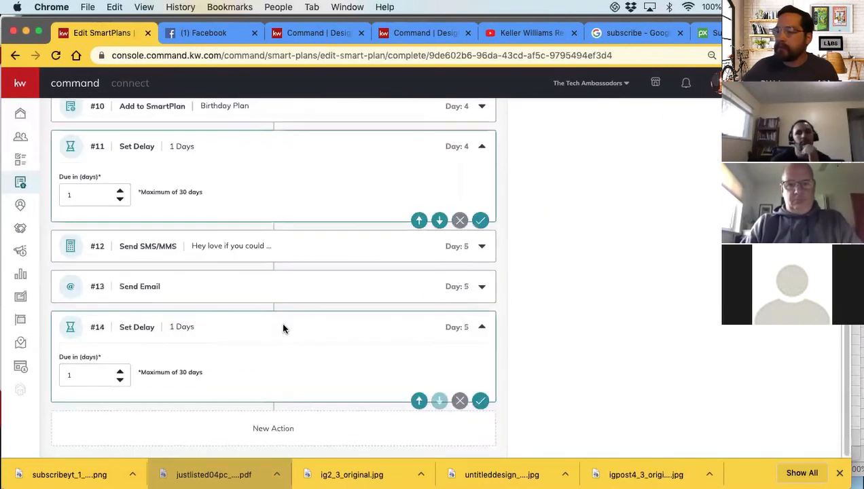
{"action": "left_click", "coordinate": [120, 372]}
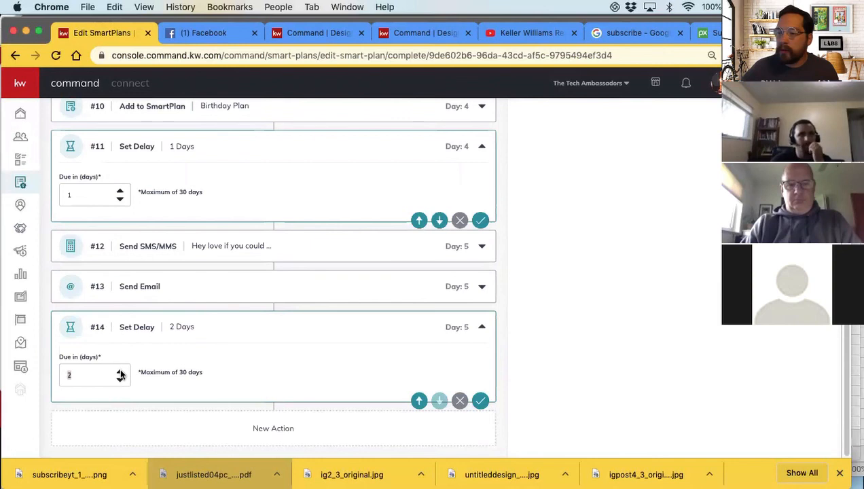
{"action": "left_click", "coordinate": [120, 371]}
{"action": "left_click", "coordinate": [120, 371]}
{"action": "left_click", "coordinate": [121, 372]}
{"action": "left_click", "coordinate": [120, 372]}
{"action": "left_click", "coordinate": [120, 371]}
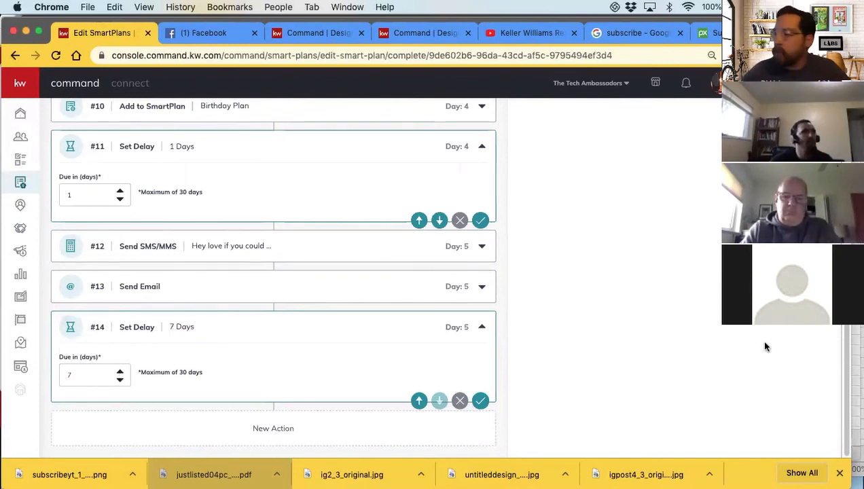
Add a simple Send Email action after the 7-day delay with the subject "New HOme Blog Post"
{"action": "scroll", "coordinate": [687, 280], "scroll_direction": "up", "scroll_amount": 10}
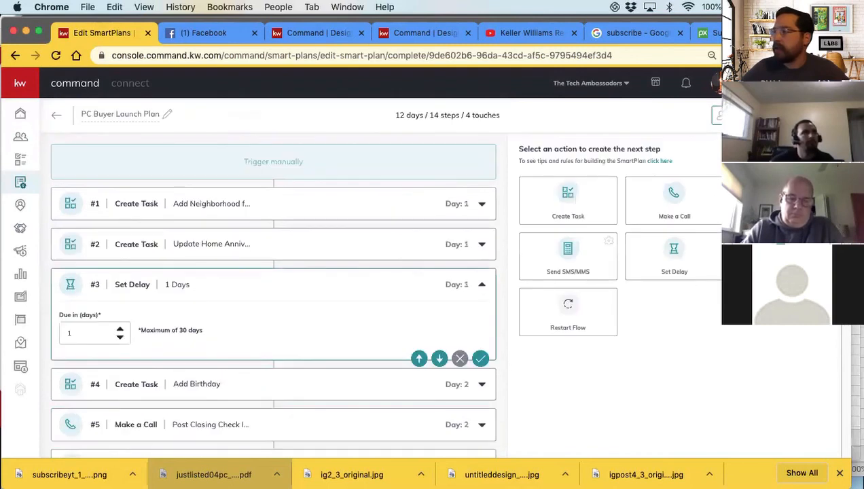
{"action": "scroll", "coordinate": [500, 414], "scroll_direction": "down", "scroll_amount": 10}
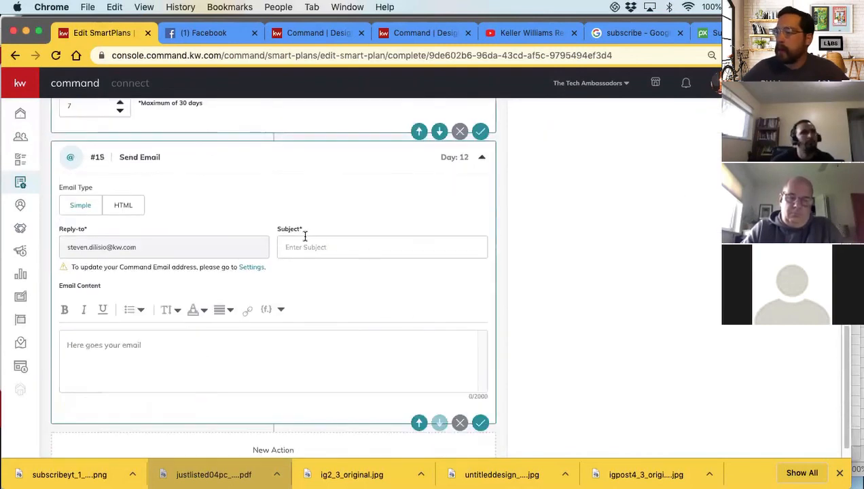
{"action": "left_click", "coordinate": [304, 247]}
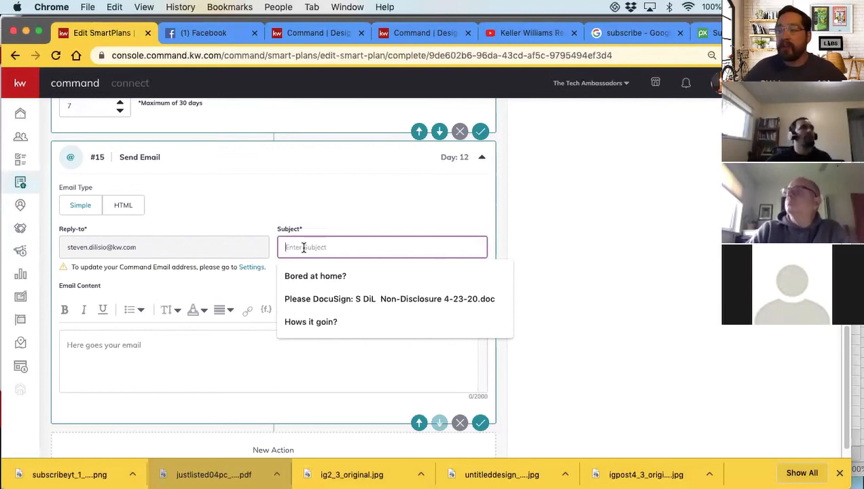
{"action": "left_click", "coordinate": [173, 345]}
{"action": "left_click", "coordinate": [314, 247]}
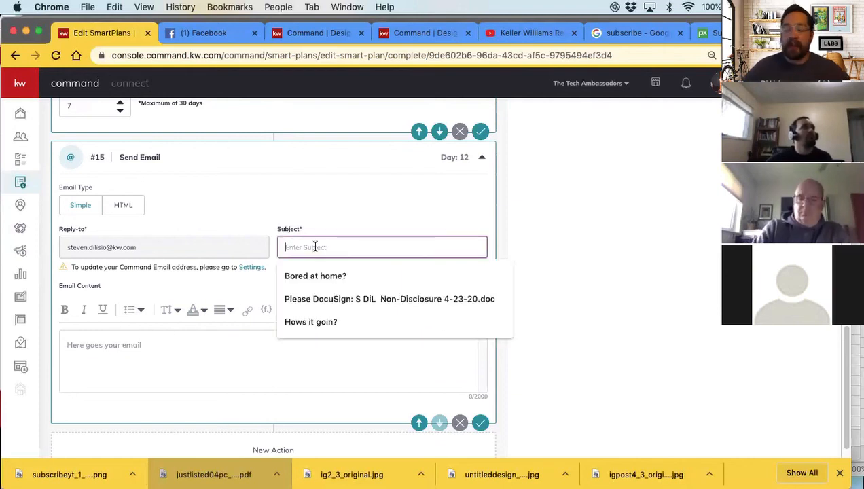
{"action": "type", "text": "New HOm"}
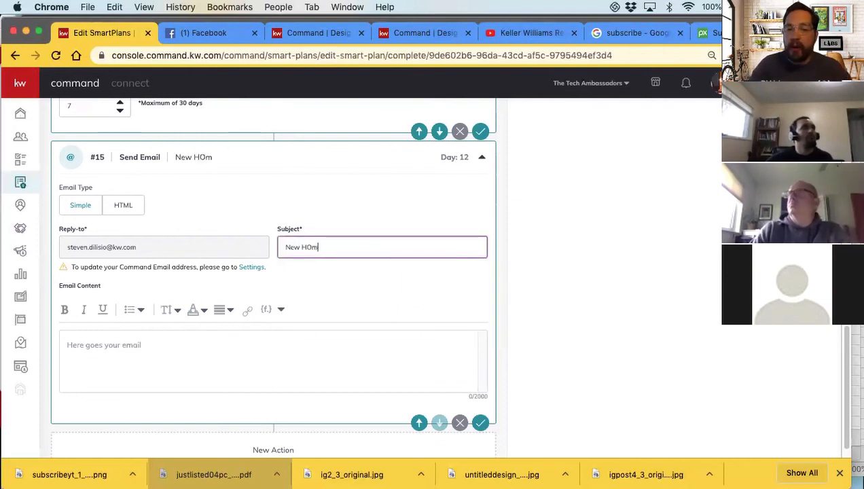
{"action": "type", "text": "e Blog Post"}
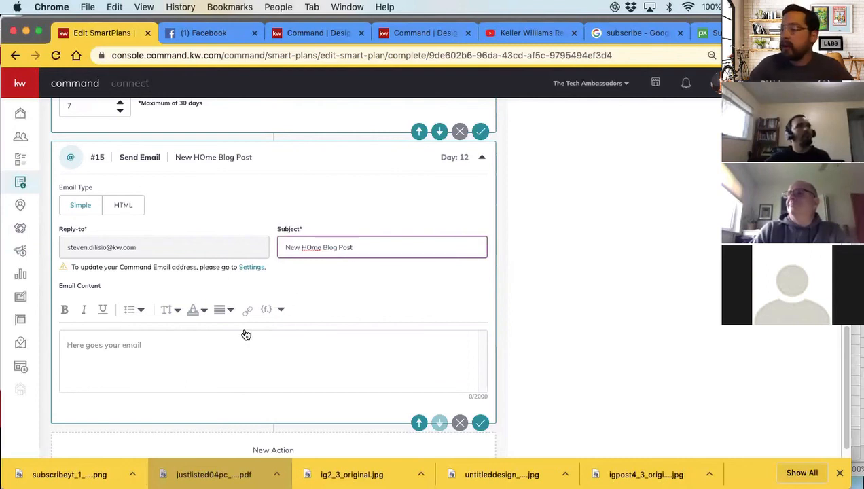
{"action": "left_click", "coordinate": [200, 348]}
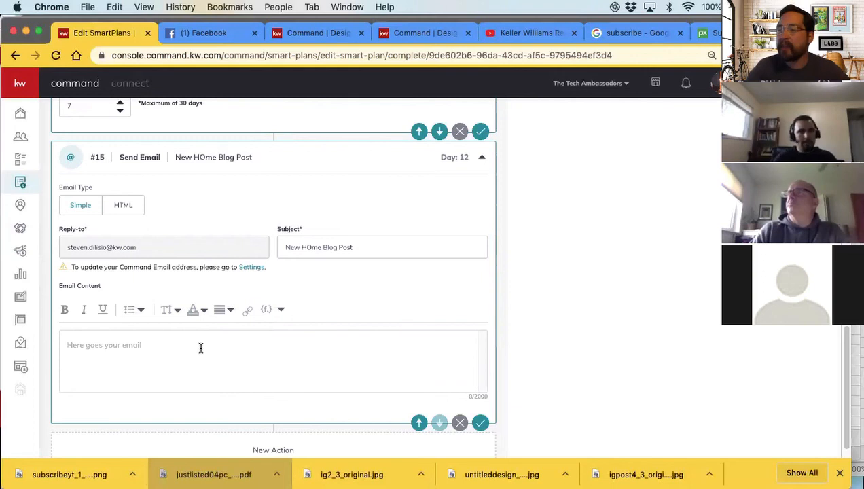
Correct the capitalization in the blog email's subject so it reads "New Home Blog Post"
{"action": "left_click", "coordinate": [310, 247]}
{"action": "key", "text": "BackSpace"}
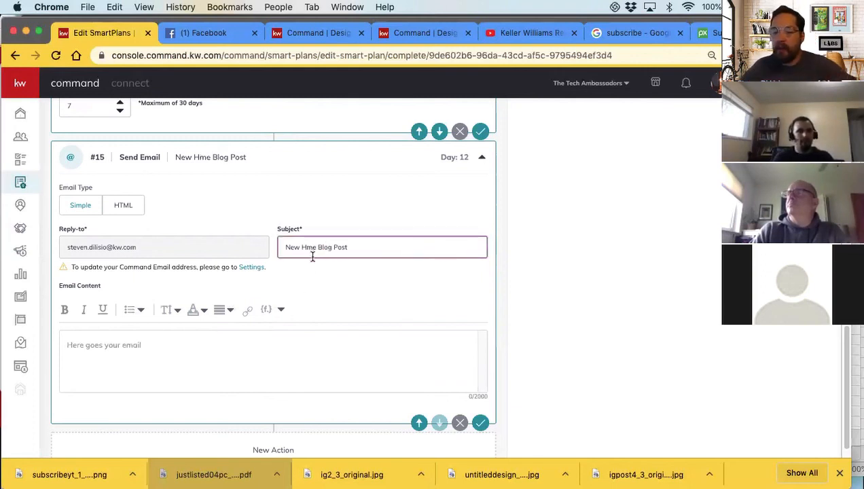
{"action": "type", "text": "0"}
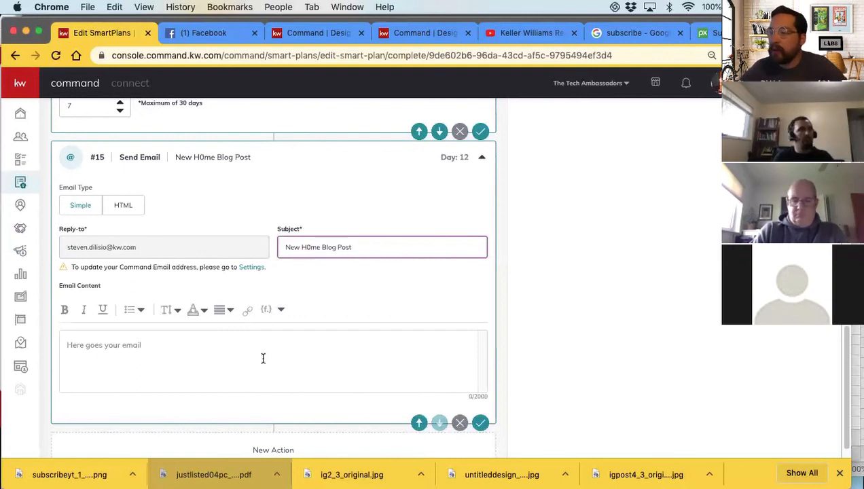
{"action": "key", "text": "BackSpace"}
{"action": "type", "text": "0"}
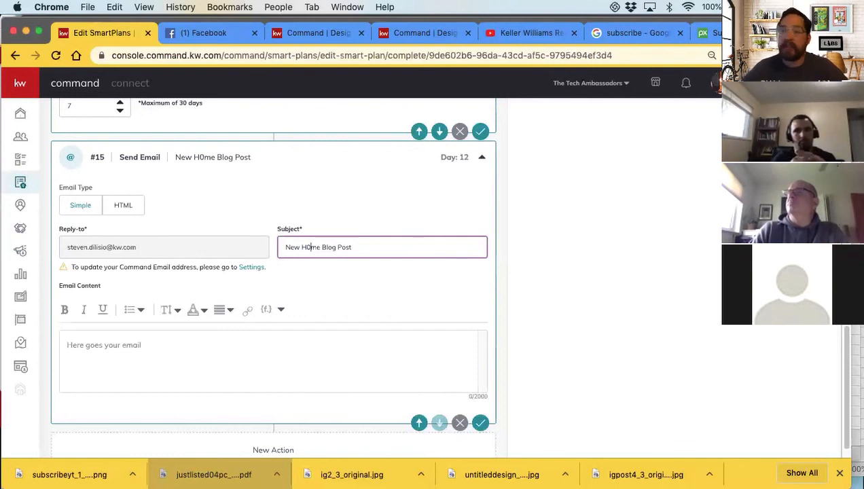
{"action": "key", "text": "BackSpace"}
{"action": "type", "text": "o"}
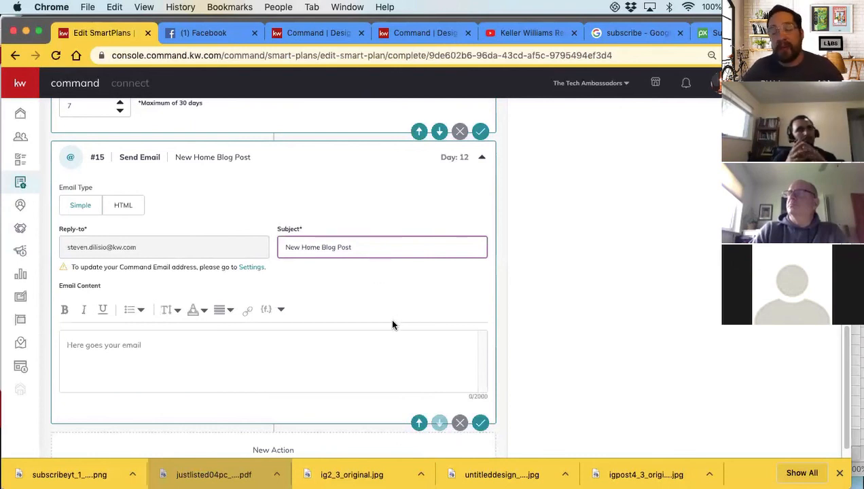
Enter "Howdy!" as the content of the blog post email and collapse the action
{"action": "scroll", "coordinate": [280, 357], "scroll_direction": "down", "scroll_amount": 1}
{"action": "left_click", "coordinate": [219, 332]}
{"action": "type", "text": "Howdy!"}
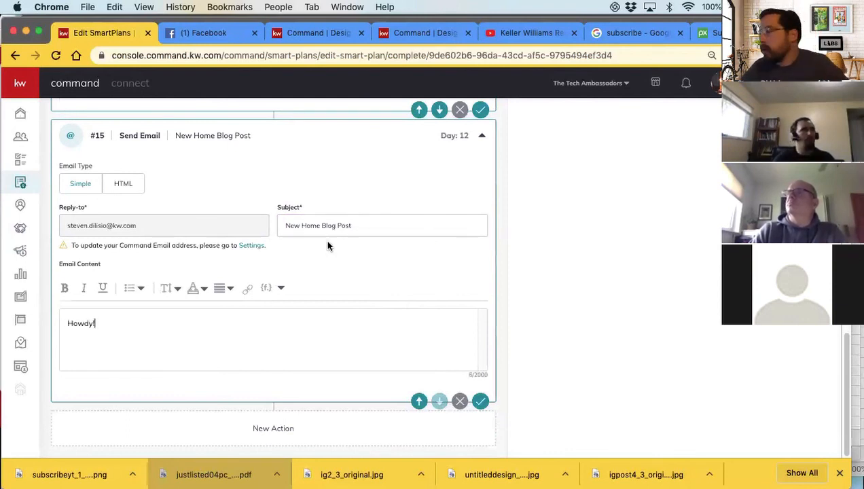
{"action": "left_click", "coordinate": [481, 136]}
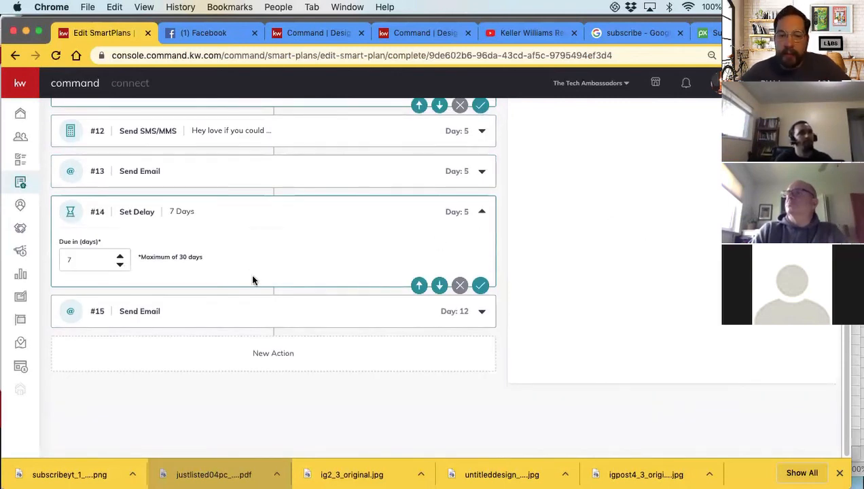
Add a Set Delay after the blog post email and set it to 7 days
{"action": "scroll", "coordinate": [590, 271], "scroll_direction": "up", "scroll_amount": 10}
{"action": "scroll", "coordinate": [593, 277], "scroll_direction": "up", "scroll_amount": 2}
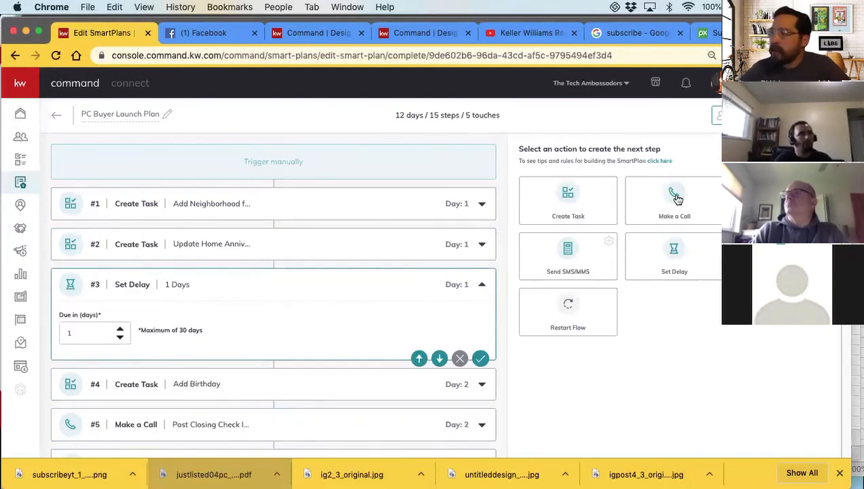
{"action": "scroll", "coordinate": [217, 268], "scroll_direction": "down", "scroll_amount": 15}
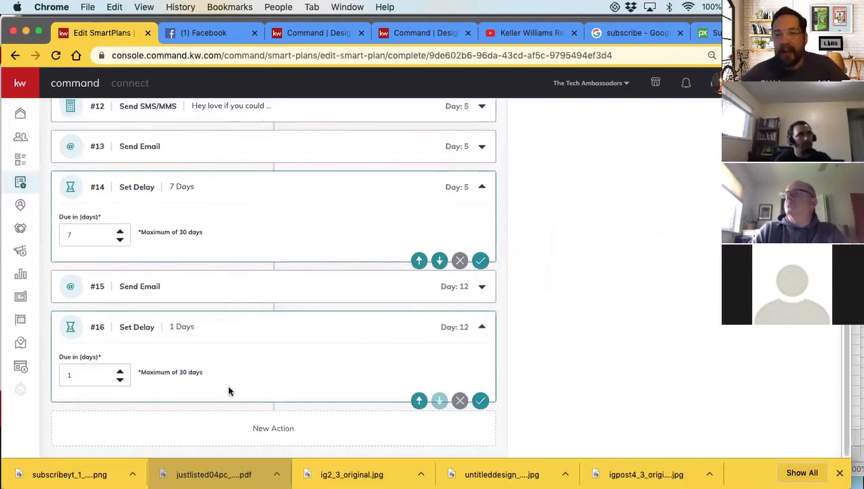
{"action": "double_click", "coordinate": [119, 372]}
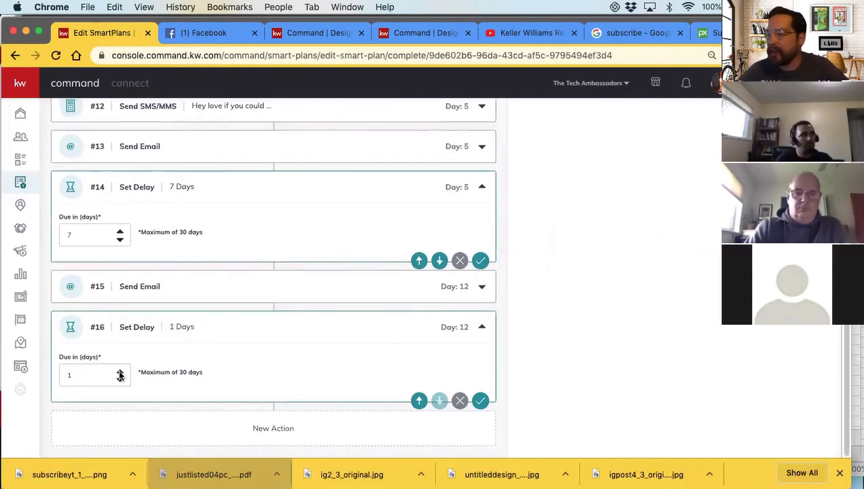
{"action": "double_click", "coordinate": [119, 373]}
{"action": "left_click", "coordinate": [120, 372]}
{"action": "left_click", "coordinate": [119, 373]}
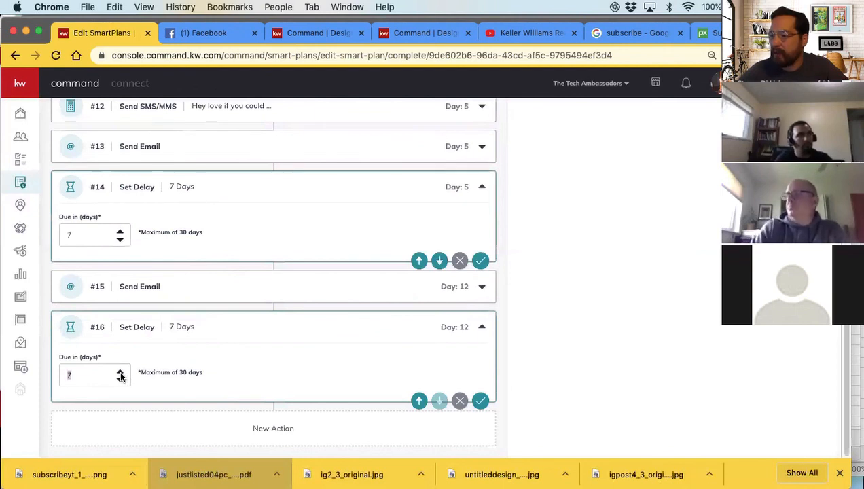
Add a Send SMS/MMS action after the second 7-day delay with the text "ASk for Referrals?"
{"action": "scroll", "coordinate": [568, 367], "scroll_direction": "up", "scroll_amount": 15}
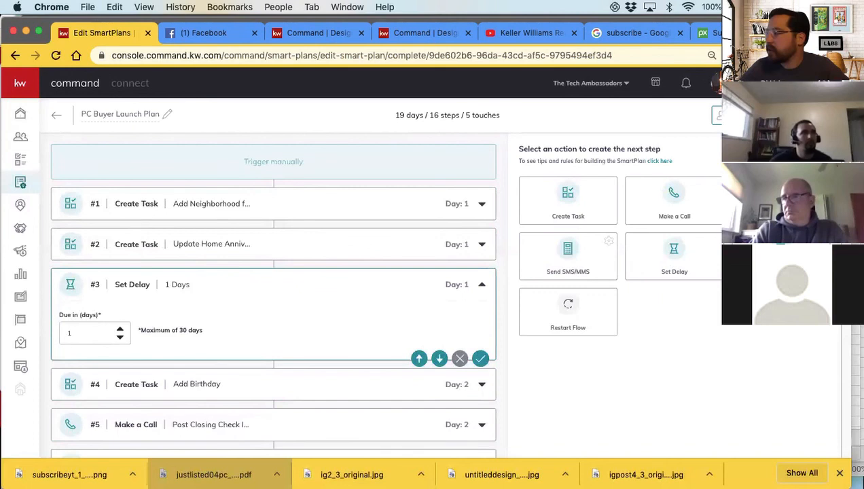
{"action": "left_click", "coordinate": [585, 268]}
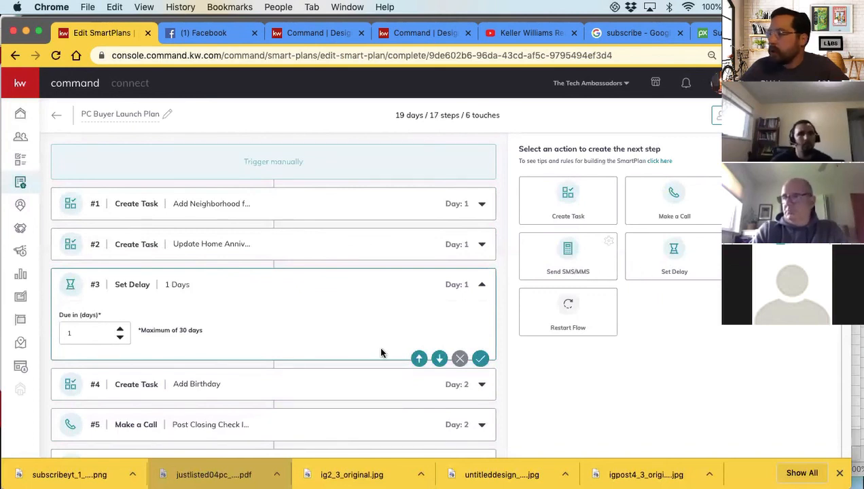
{"action": "scroll", "coordinate": [384, 351], "scroll_direction": "down", "scroll_amount": 15}
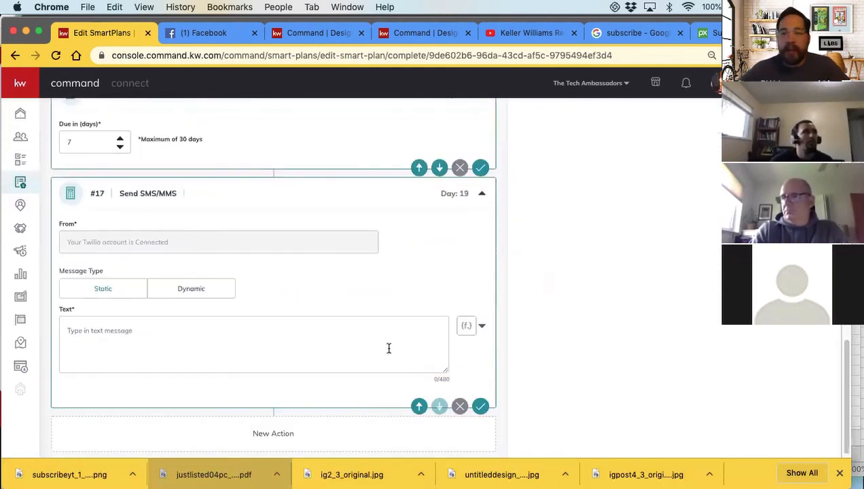
{"action": "left_click", "coordinate": [112, 325]}
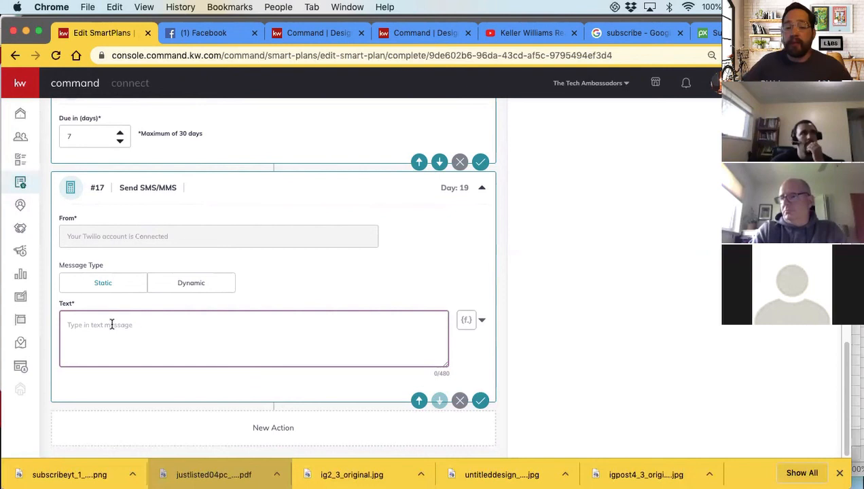
{"action": "type", "text": "ASk for Referrals?"}
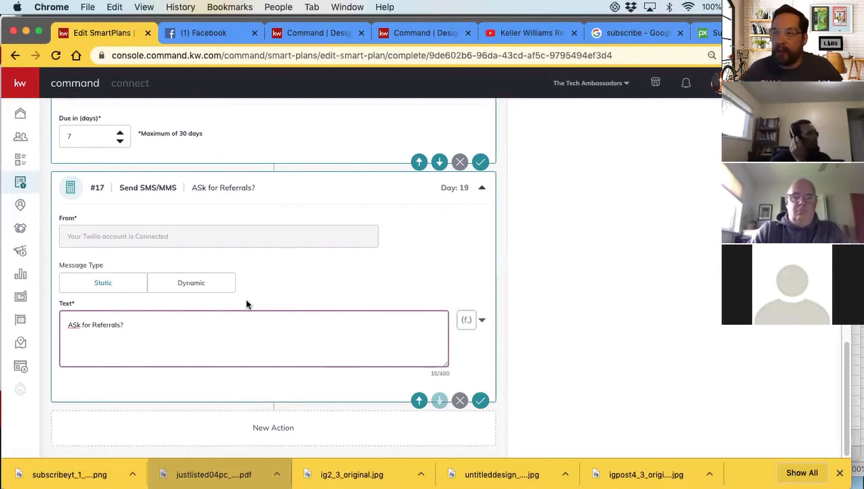
Correct the capitalization in the referral text message so it reads "Ask for Referrals?"
{"action": "scroll", "coordinate": [246, 299], "scroll_direction": "up", "scroll_amount": 5}
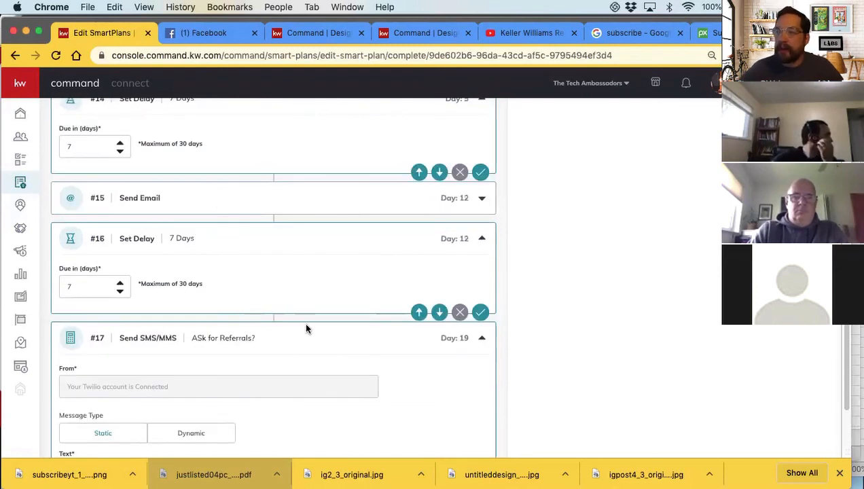
{"action": "scroll", "coordinate": [306, 328], "scroll_direction": "down", "scroll_amount": 5}
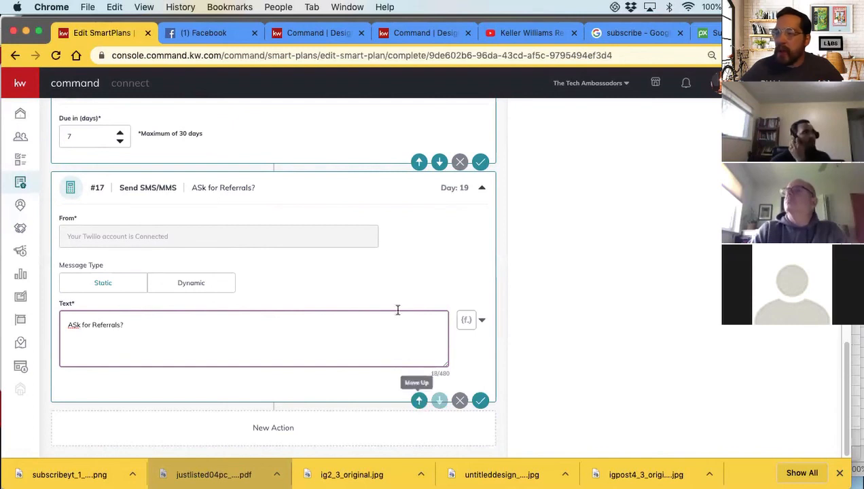
{"action": "scroll", "coordinate": [377, 212], "scroll_direction": "up", "scroll_amount": 7}
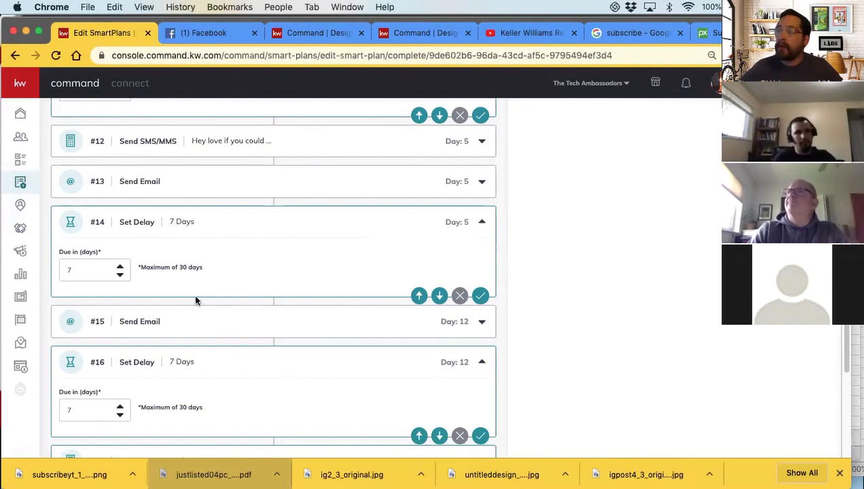
{"action": "scroll", "coordinate": [195, 299], "scroll_direction": "down", "scroll_amount": 5}
{"action": "scroll", "coordinate": [200, 292], "scroll_direction": "down", "scroll_amount": 3}
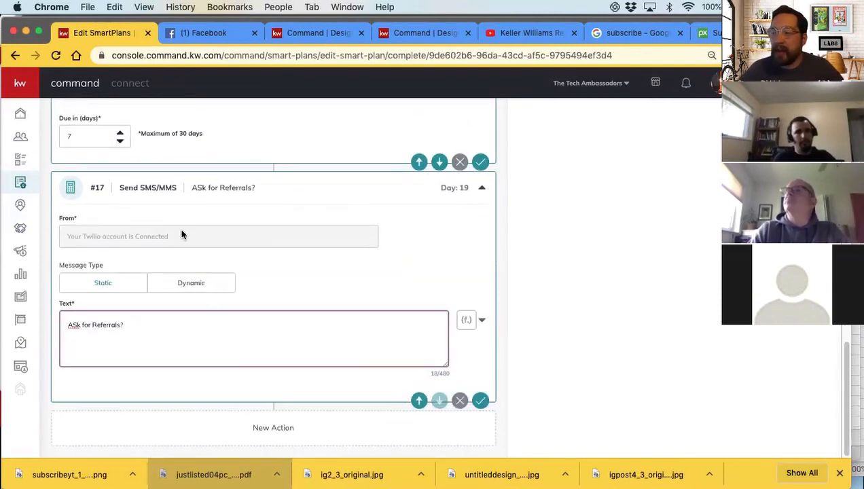
{"action": "left_click", "coordinate": [76, 325]}
{"action": "key", "text": "BackSpace"}
{"action": "type", "text": "s"}
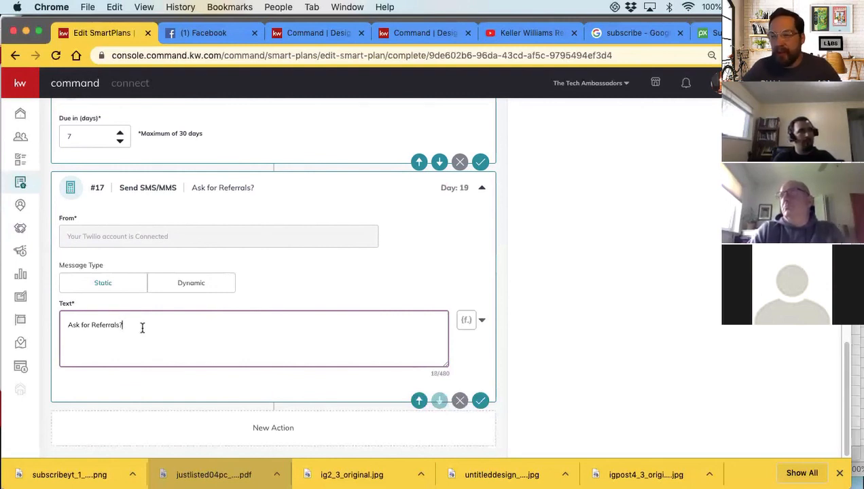
Append "Thanks for the review" to the referral text message, then collapse it and the 7-day delay before it
{"action": "type", "text": "Thanks for the"}
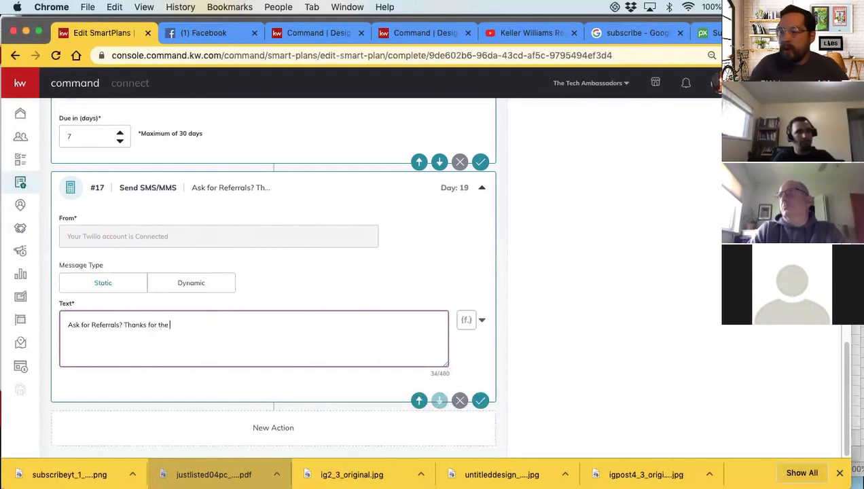
{"action": "type", "text": " review"}
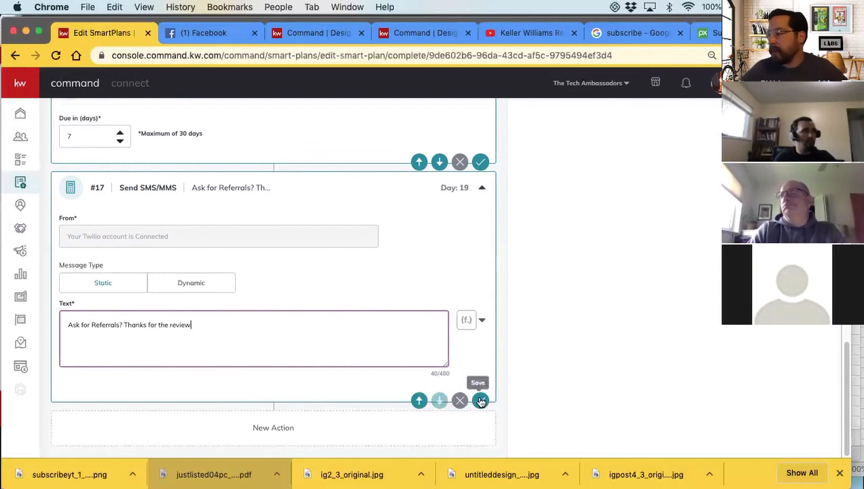
{"action": "left_click", "coordinate": [480, 192]}
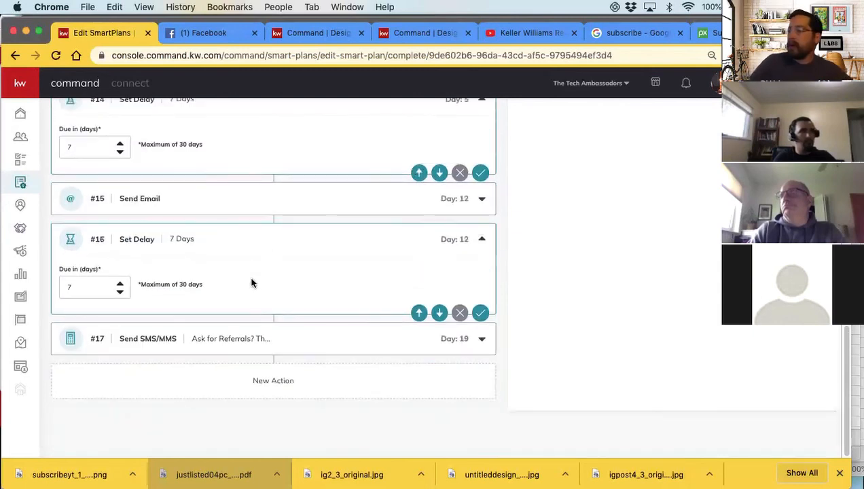
{"action": "left_click", "coordinate": [482, 239]}
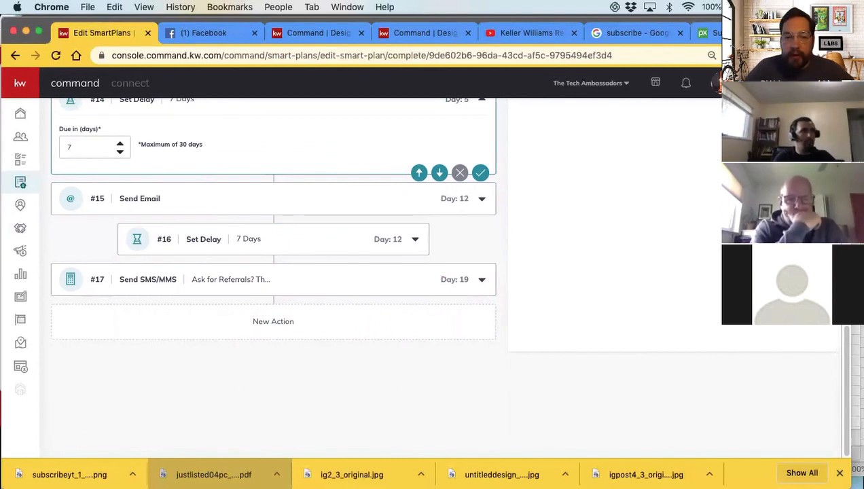
Add a Set Delay after the referral text message and set it to 11 days
{"action": "scroll", "coordinate": [631, 279], "scroll_direction": "up", "scroll_amount": 5}
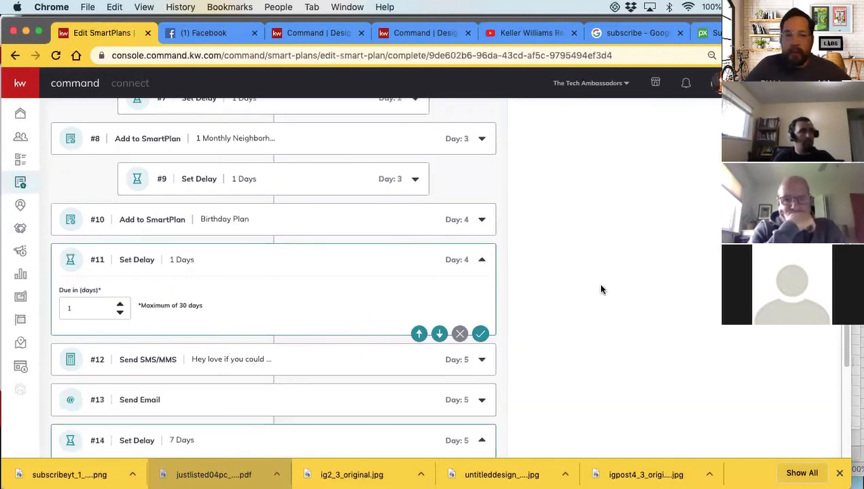
{"action": "scroll", "coordinate": [641, 282], "scroll_direction": "up", "scroll_amount": 5}
{"action": "scroll", "coordinate": [638, 231], "scroll_direction": "down", "scroll_amount": 2}
{"action": "scroll", "coordinate": [639, 226], "scroll_direction": "up", "scroll_amount": 2}
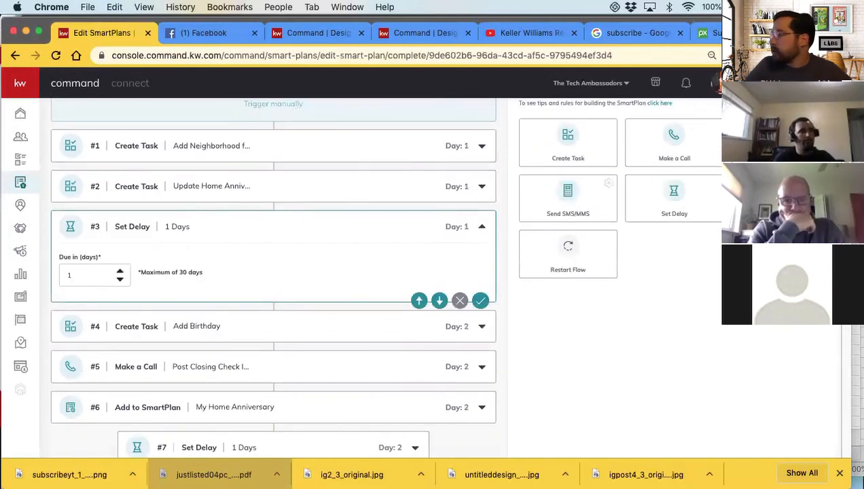
{"action": "scroll", "coordinate": [204, 294], "scroll_direction": "down", "scroll_amount": 10}
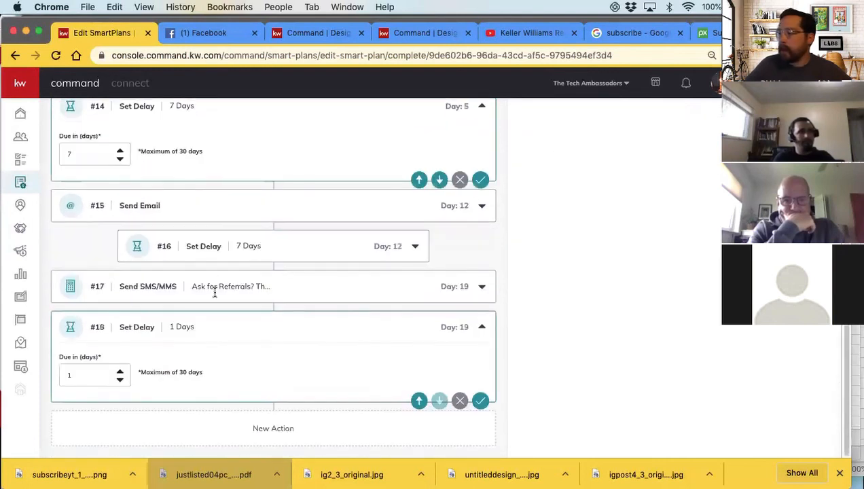
{"action": "left_click", "coordinate": [121, 372]}
{"action": "left_click", "coordinate": [122, 372]}
{"action": "left_click", "coordinate": [121, 373]}
{"action": "left_click", "coordinate": [120, 373]}
{"action": "left_click", "coordinate": [120, 373]}
{"action": "left_click", "coordinate": [120, 373]}
{"action": "left_click", "coordinate": [120, 372]}
{"action": "left_click", "coordinate": [121, 373]}
{"action": "left_click", "coordinate": [120, 372]}
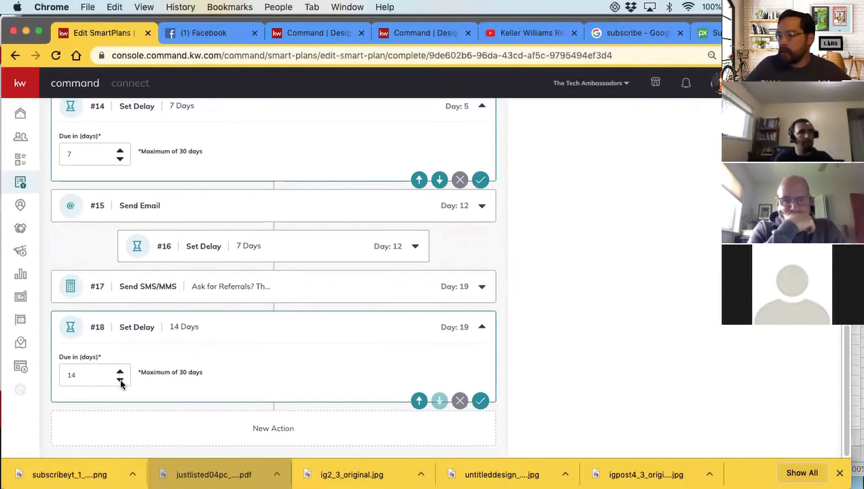
Add an Add to SmartPlan action after the 11-day delay
{"action": "left_click", "coordinate": [480, 401]}
{"action": "scroll", "coordinate": [626, 277], "scroll_direction": "up", "scroll_amount": 15}
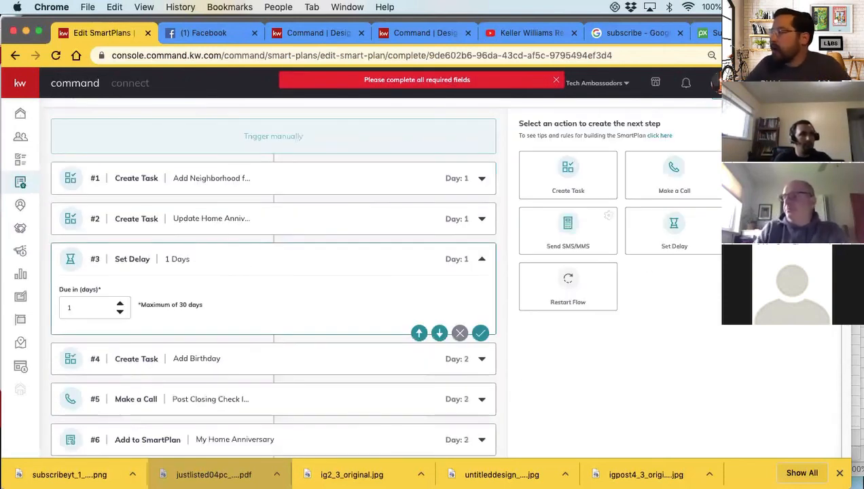
{"action": "scroll", "coordinate": [241, 285], "scroll_direction": "down", "scroll_amount": 12}
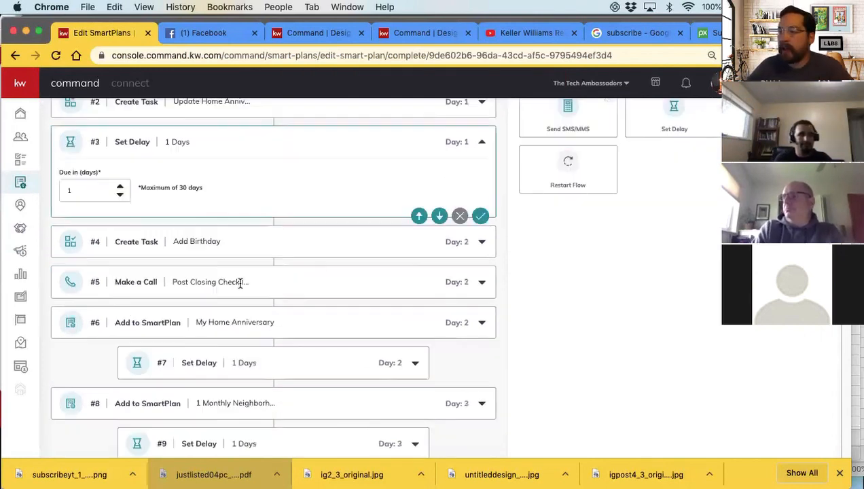
{"action": "scroll", "coordinate": [241, 285], "scroll_direction": "down", "scroll_amount": 1}
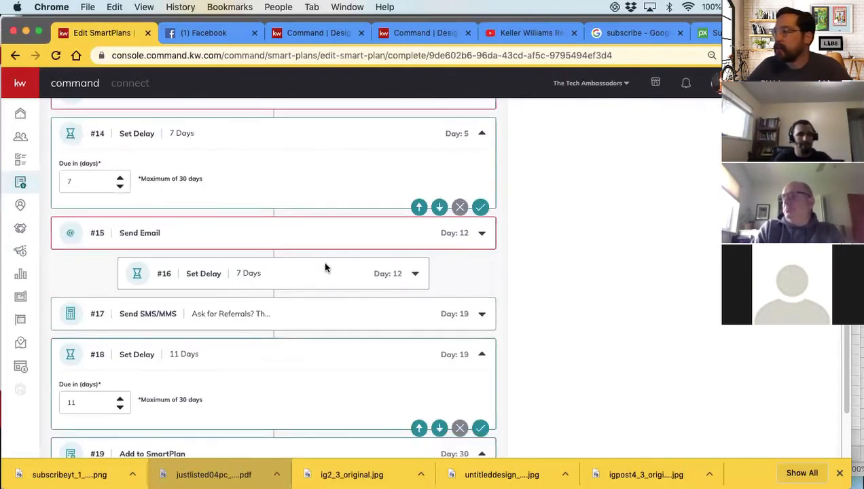
Open the incomplete Send Email action on day 12 and remove it from the SmartPlan
{"action": "left_click", "coordinate": [482, 237]}
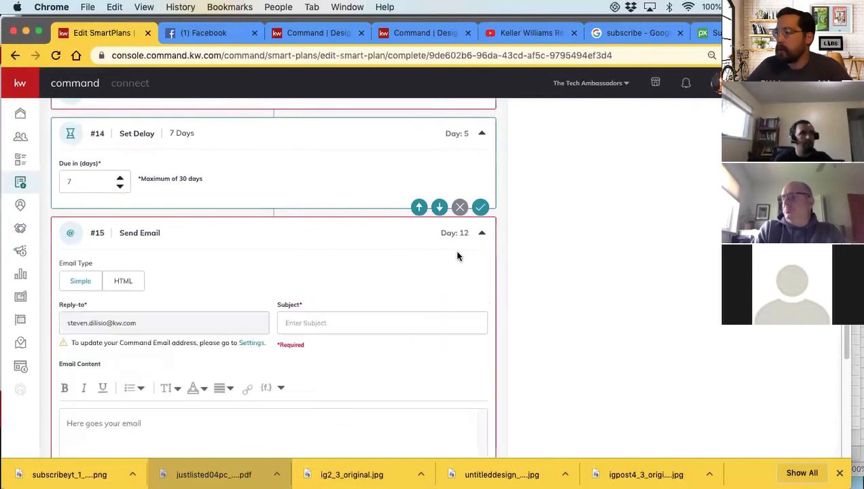
{"action": "left_click", "coordinate": [312, 323]}
{"action": "left_click", "coordinate": [223, 302]}
{"action": "scroll", "coordinate": [223, 306], "scroll_direction": "up", "scroll_amount": 7}
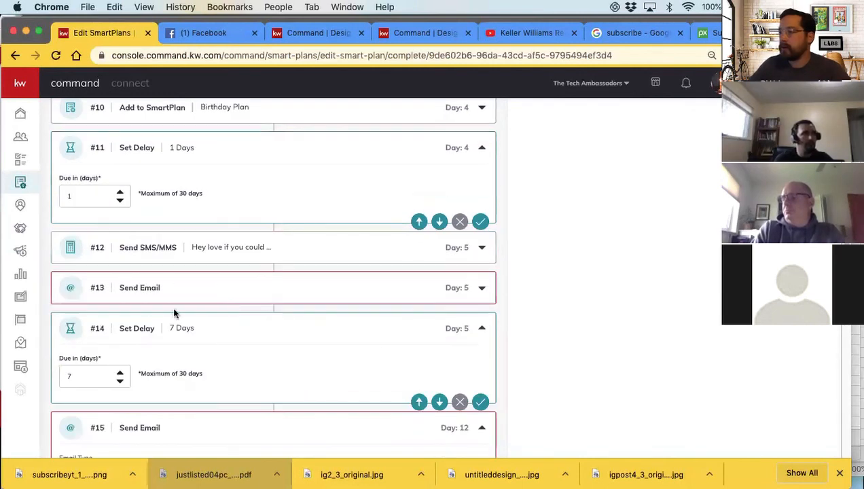
{"action": "scroll", "coordinate": [206, 338], "scroll_direction": "down", "scroll_amount": 2}
{"action": "scroll", "coordinate": [207, 337], "scroll_direction": "down", "scroll_amount": 10}
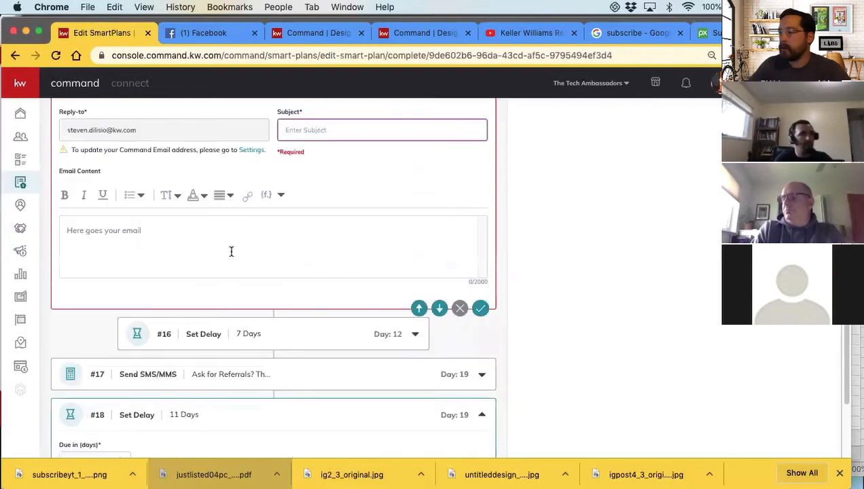
{"action": "left_click", "coordinate": [460, 308]}
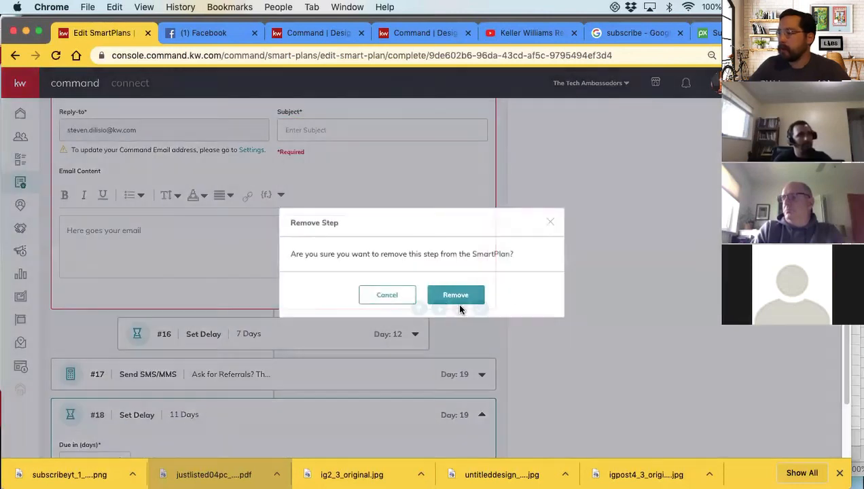
{"action": "left_click", "coordinate": [457, 304]}
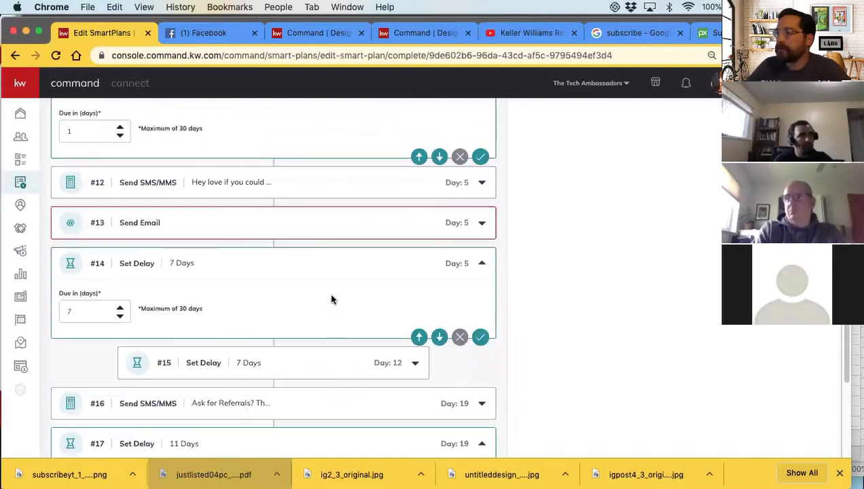
Choose My Quarterly Call Plan as the follow-on plan in the final Add to SmartPlan action
{"action": "scroll", "coordinate": [313, 247], "scroll_direction": "up", "scroll_amount": 3}
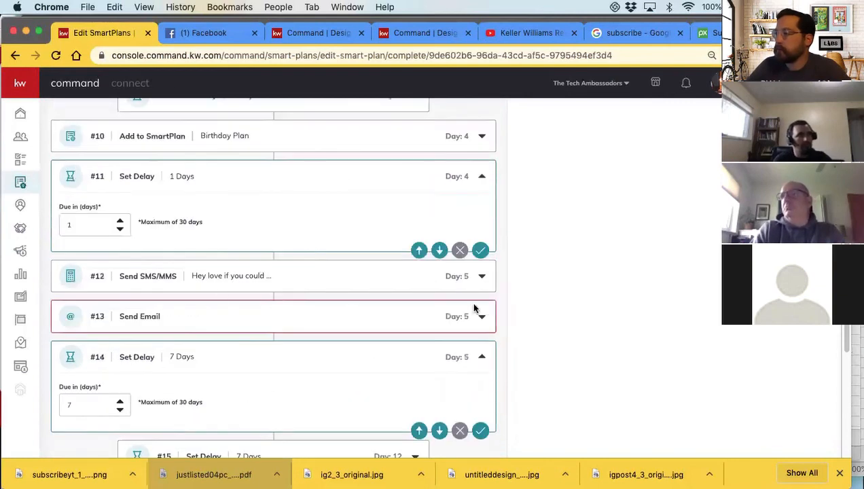
{"action": "scroll", "coordinate": [517, 312], "scroll_direction": "down", "scroll_amount": 10}
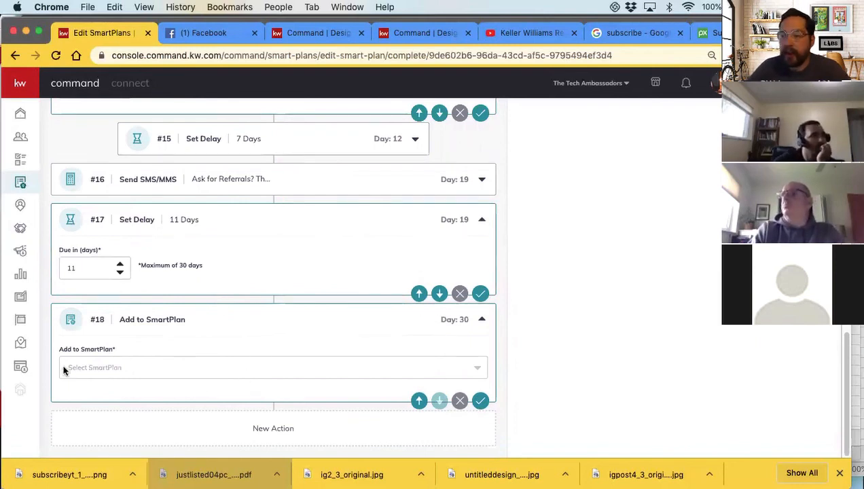
{"action": "left_click", "coordinate": [110, 371]}
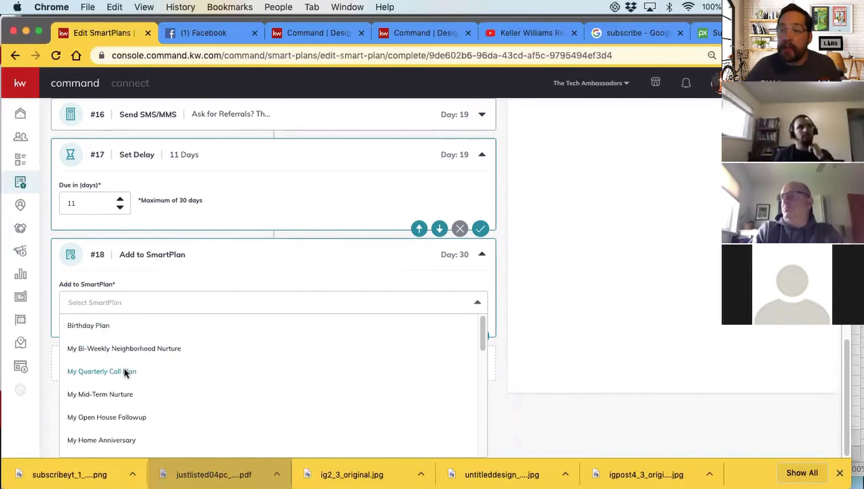
{"action": "left_click", "coordinate": [125, 373]}
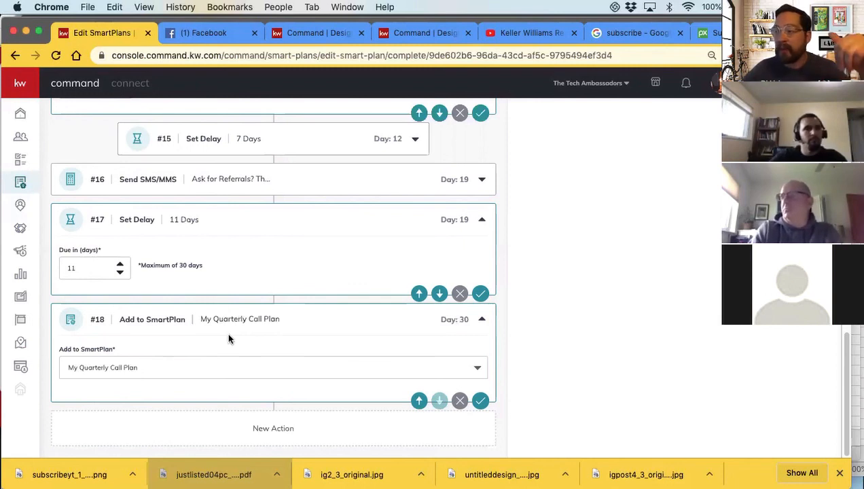
Open the incomplete Send Email action on day 5 and set its subject to "Review link"
{"action": "scroll", "coordinate": [236, 347], "scroll_direction": "up", "scroll_amount": 15}
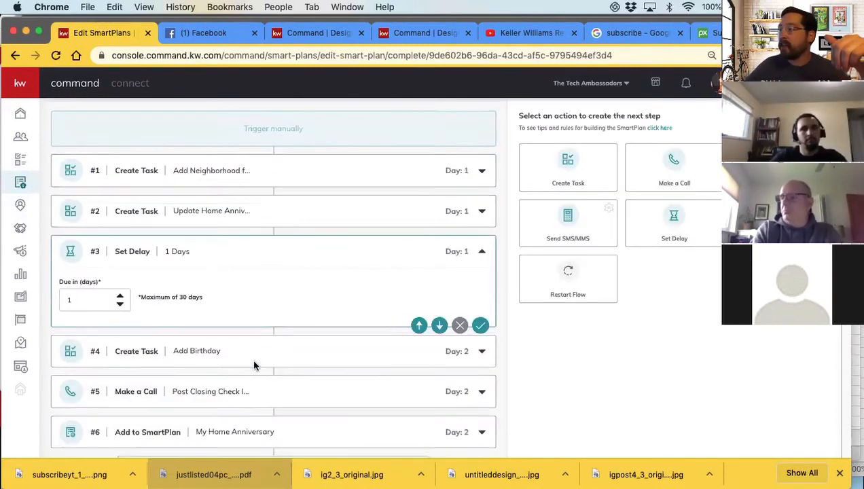
{"action": "scroll", "coordinate": [254, 365], "scroll_direction": "up", "scroll_amount": 2}
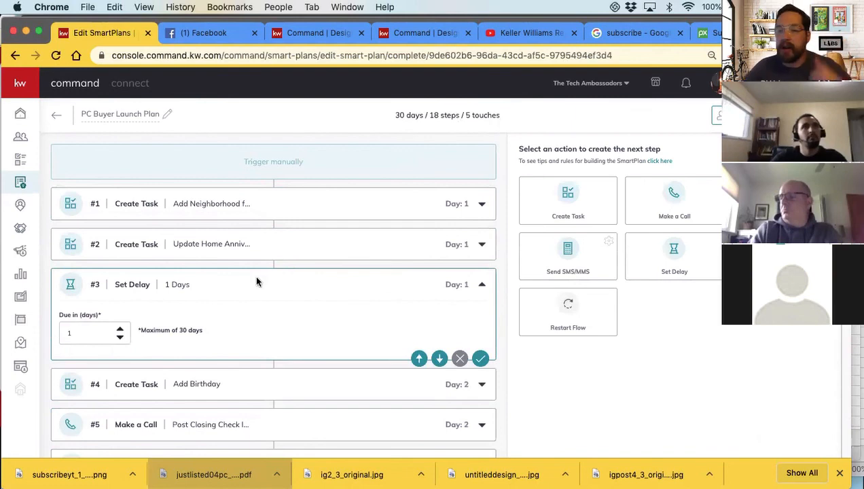
{"action": "scroll", "coordinate": [257, 281], "scroll_direction": "down", "scroll_amount": 10}
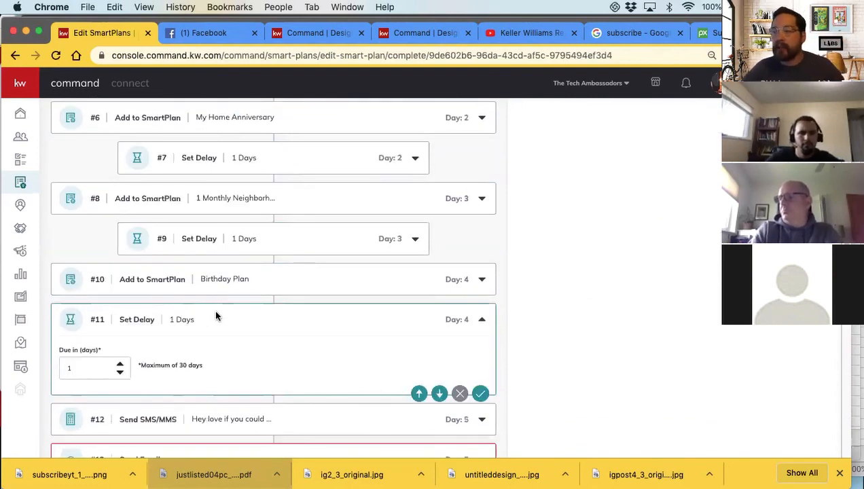
{"action": "scroll", "coordinate": [218, 332], "scroll_direction": "down", "scroll_amount": 4}
{"action": "scroll", "coordinate": [326, 313], "scroll_direction": "down", "scroll_amount": 2}
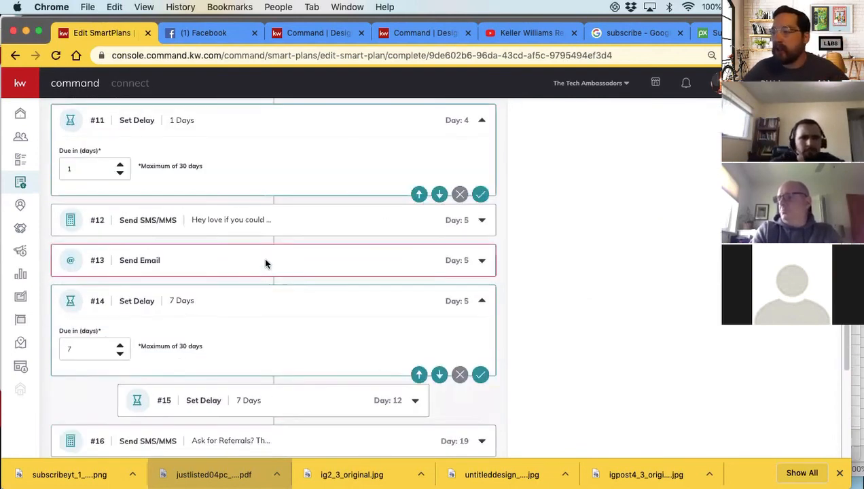
{"action": "left_click", "coordinate": [483, 261]}
{"action": "scroll", "coordinate": [340, 355], "scroll_direction": "down", "scroll_amount": 3}
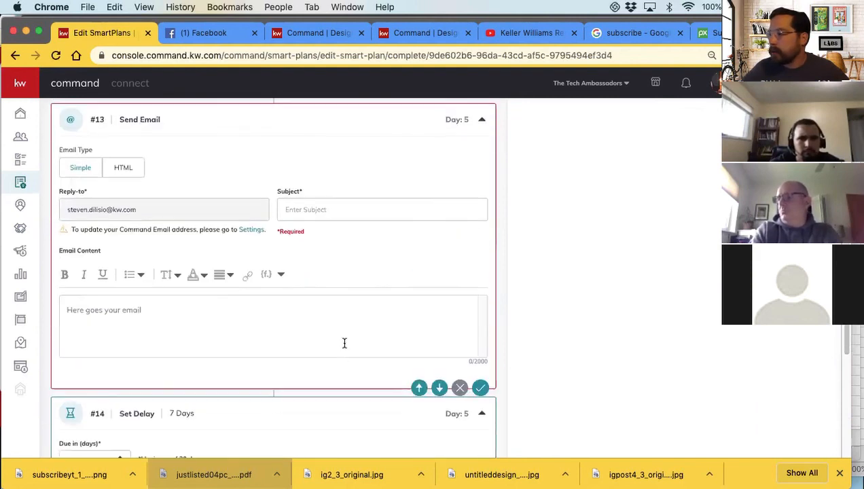
{"action": "left_click", "coordinate": [324, 207]}
{"action": "type", "text": "how"}
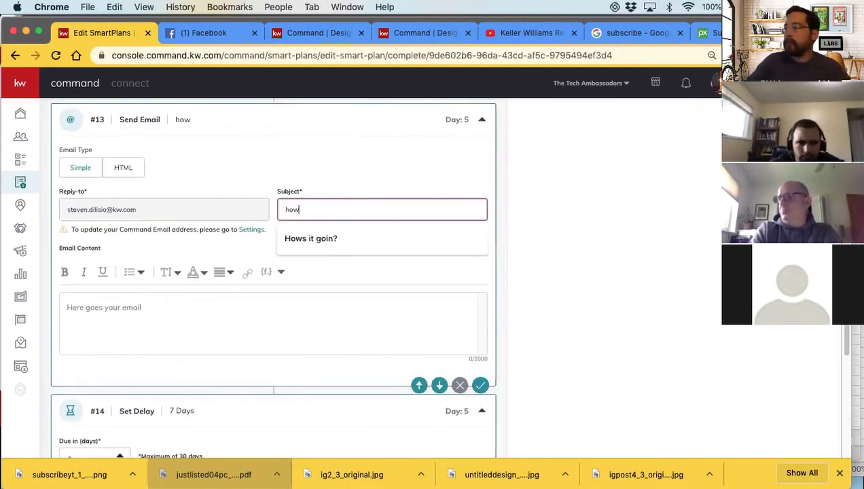
{"action": "key", "text": "BackSpace"}
{"action": "key", "text": "BackSpace"}
{"action": "type", "text": "Review link"}
{"action": "key", "text": "Tab"}
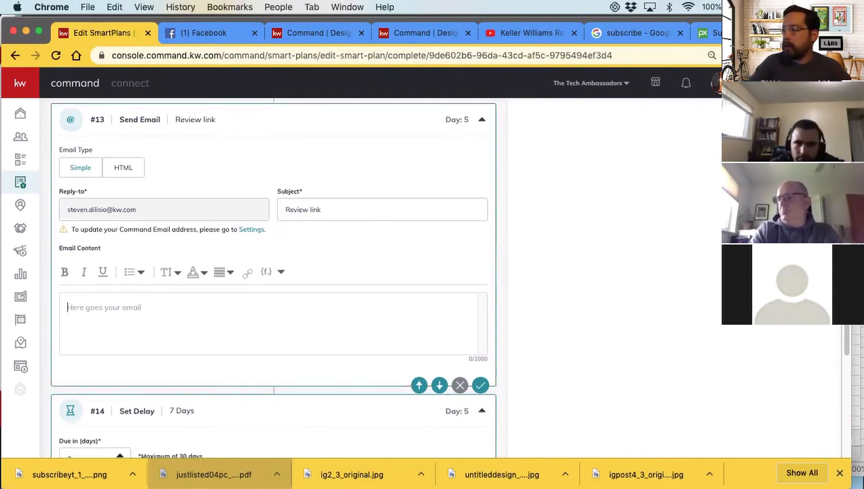
Enter "Review links!" as the content of the day 5 email and try to save the action
{"action": "type", "text": "Review link!"}
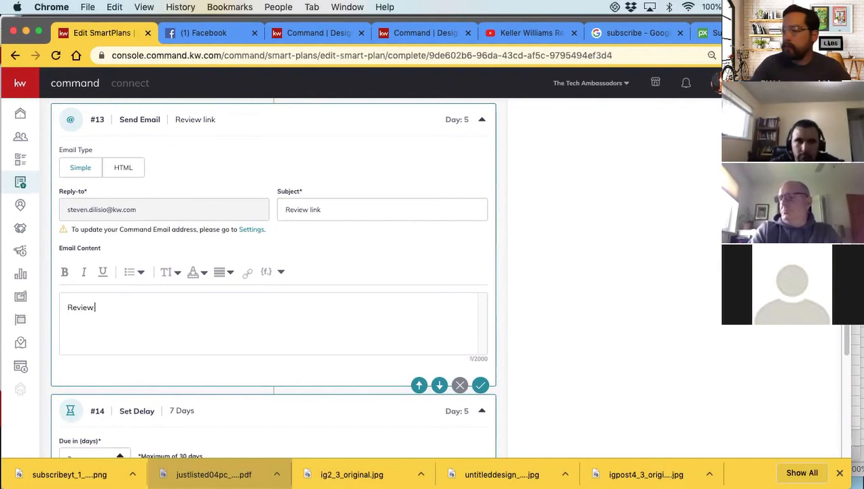
{"action": "key", "text": "Left"}
{"action": "type", "text": "s"}
{"action": "scroll", "coordinate": [407, 299], "scroll_direction": "down", "scroll_amount": 1}
{"action": "left_click", "coordinate": [481, 373]}
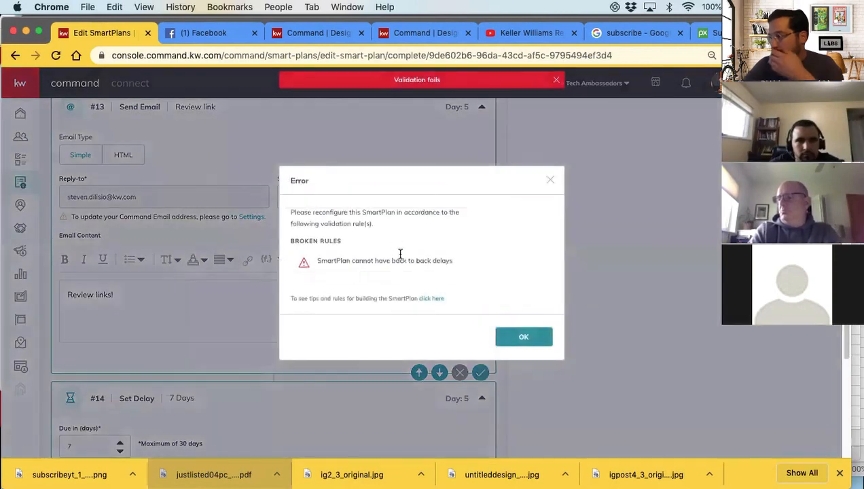
{"action": "left_click", "coordinate": [505, 333]}
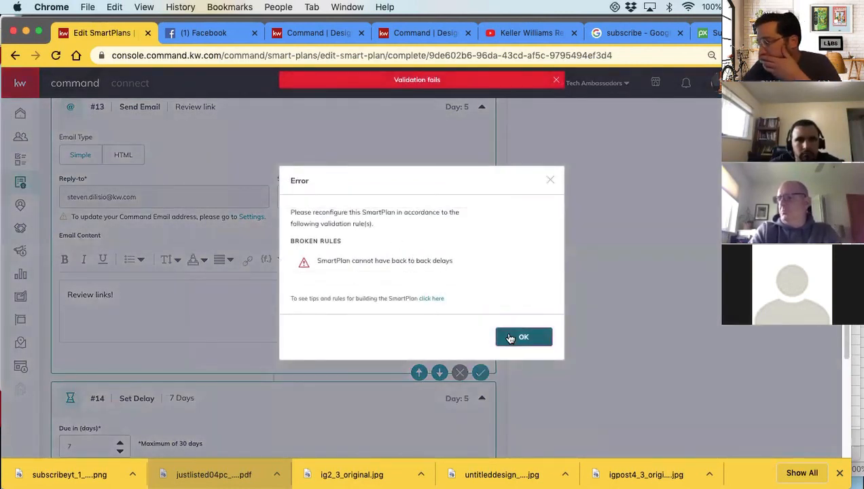
Collapse the Review link email and the 7-day delay below it to inspect the order of the delays
{"action": "scroll", "coordinate": [299, 299], "scroll_direction": "up", "scroll_amount": 5}
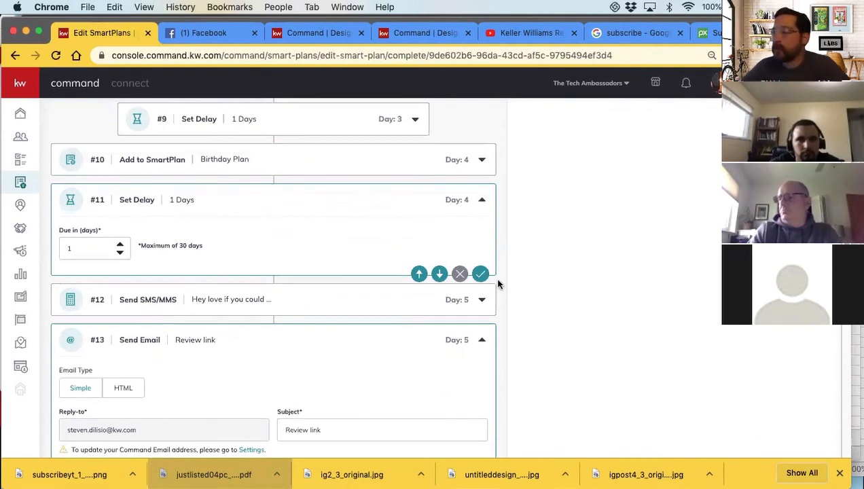
{"action": "left_click", "coordinate": [481, 342]}
{"action": "scroll", "coordinate": [318, 332], "scroll_direction": "down", "scroll_amount": 10}
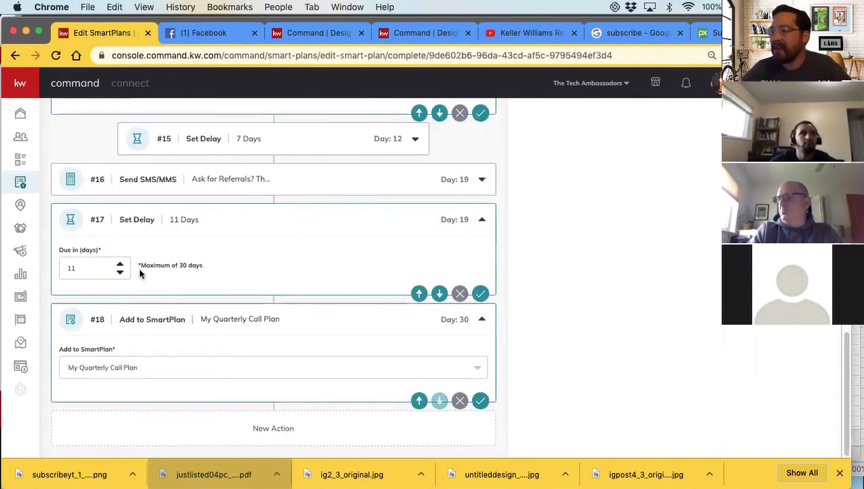
{"action": "scroll", "coordinate": [231, 295], "scroll_direction": "up", "scroll_amount": 5}
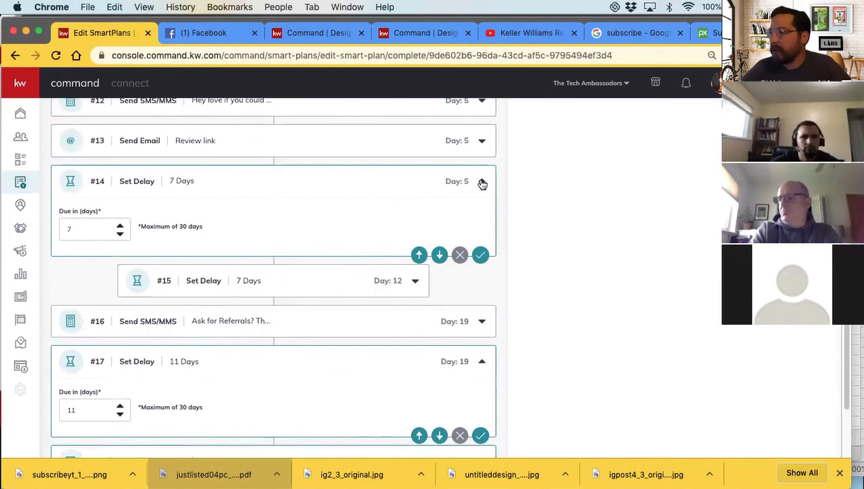
{"action": "scroll", "coordinate": [328, 287], "scroll_direction": "up", "scroll_amount": 4}
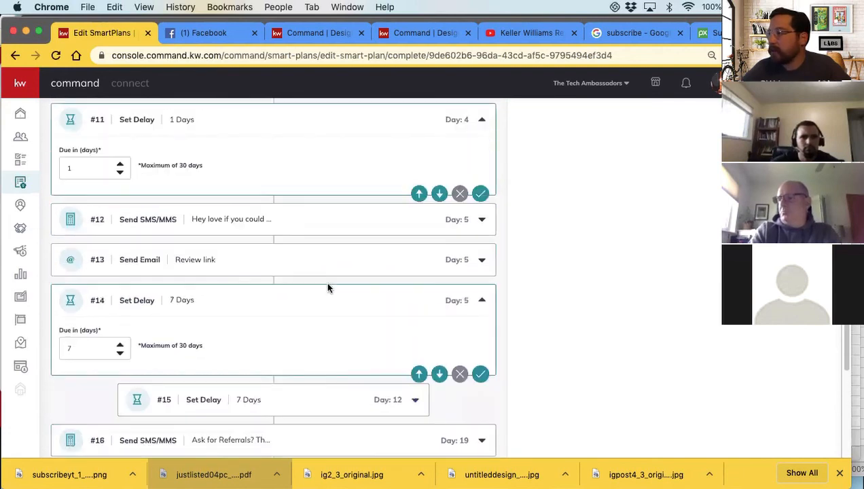
{"action": "left_click", "coordinate": [482, 301]}
{"action": "scroll", "coordinate": [339, 312], "scroll_direction": "down", "scroll_amount": 3}
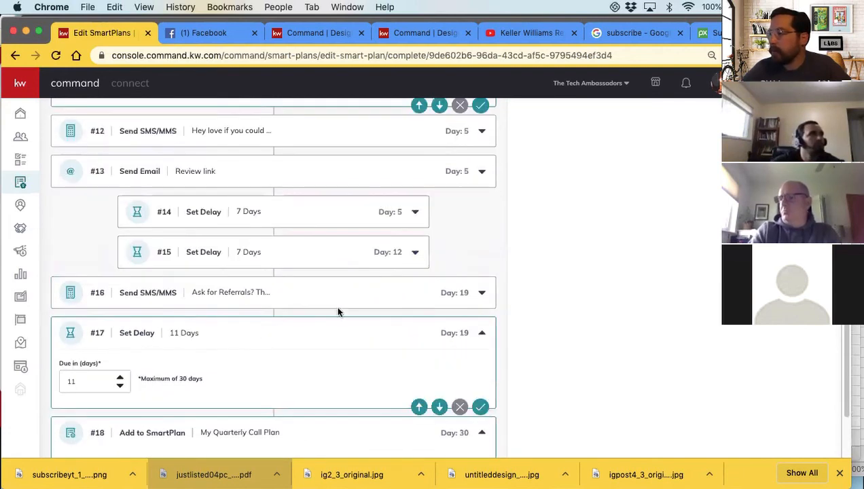
{"action": "scroll", "coordinate": [253, 245], "scroll_direction": "up", "scroll_amount": 2}
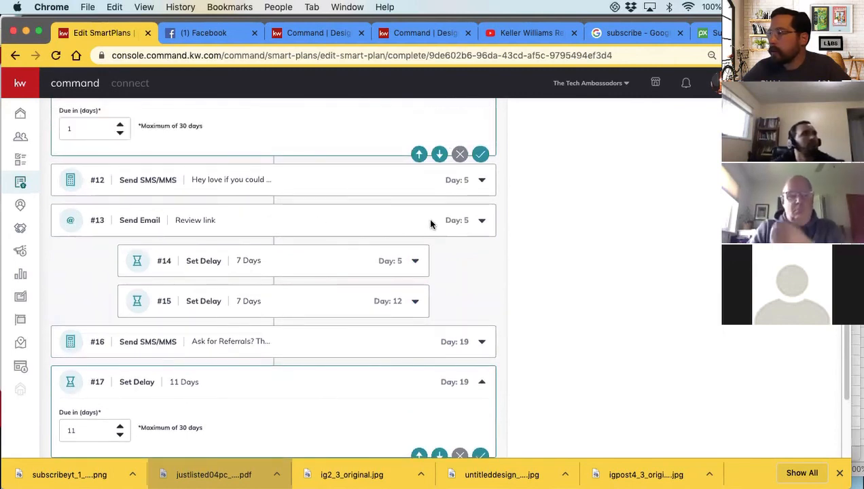
Move the review request text message below the Review link email and the first 7-day delay
{"action": "left_click", "coordinate": [482, 221]}
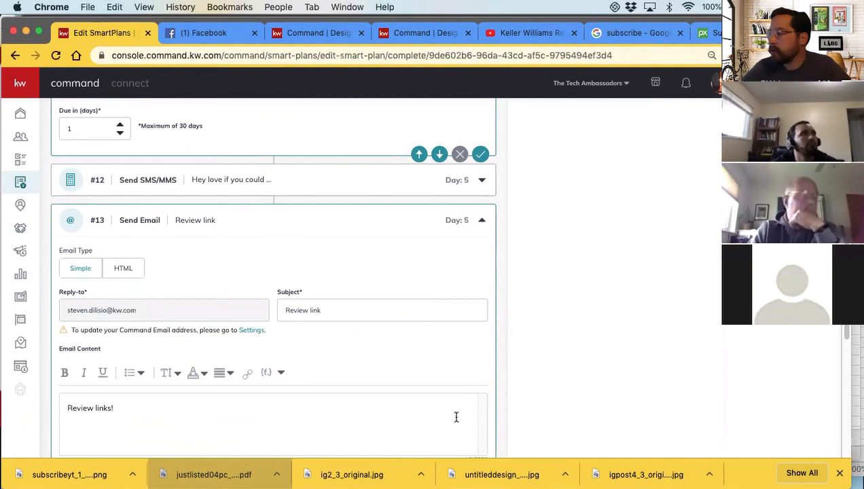
{"action": "scroll", "coordinate": [448, 380], "scroll_direction": "down", "scroll_amount": 6}
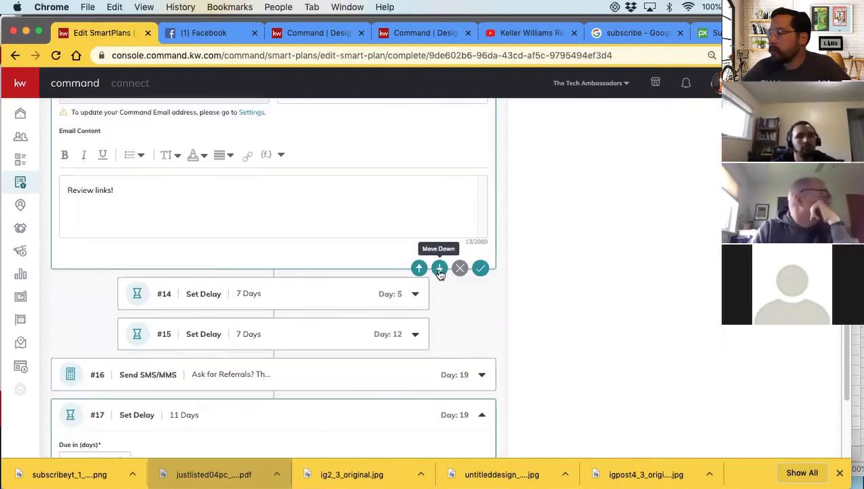
{"action": "scroll", "coordinate": [441, 279], "scroll_direction": "up", "scroll_amount": 5}
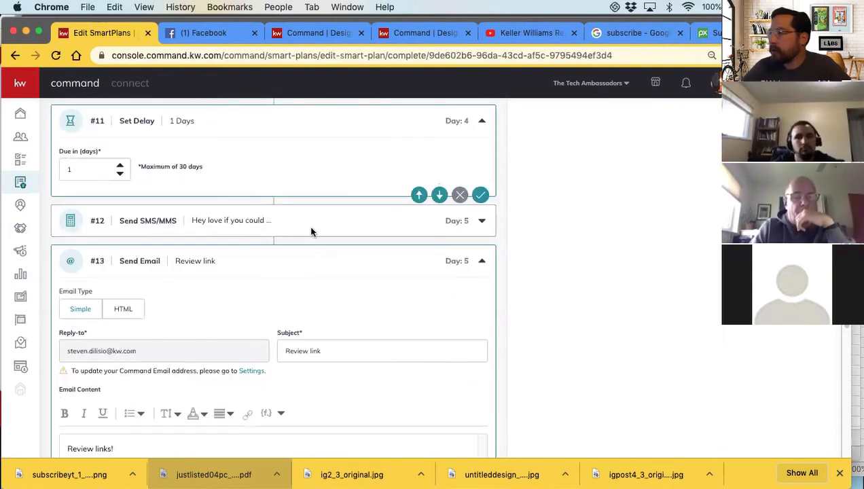
{"action": "left_click", "coordinate": [481, 221]}
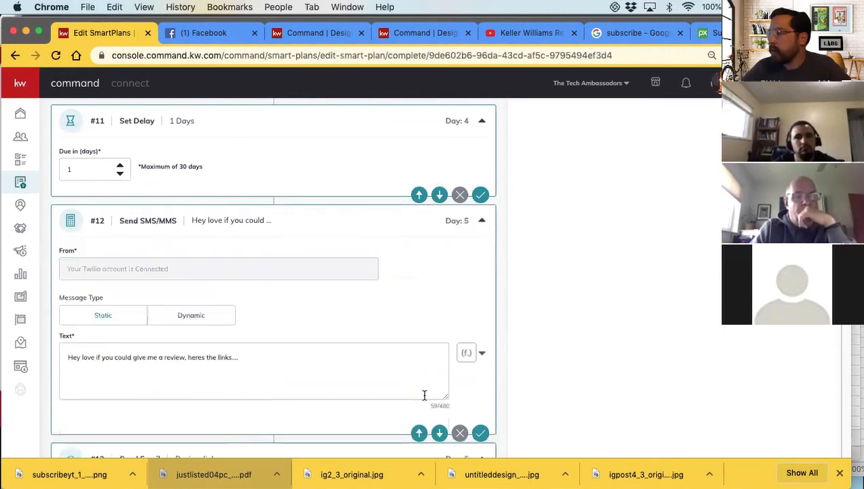
{"action": "scroll", "coordinate": [424, 395], "scroll_direction": "down", "scroll_amount": 3}
{"action": "left_click", "coordinate": [439, 323]}
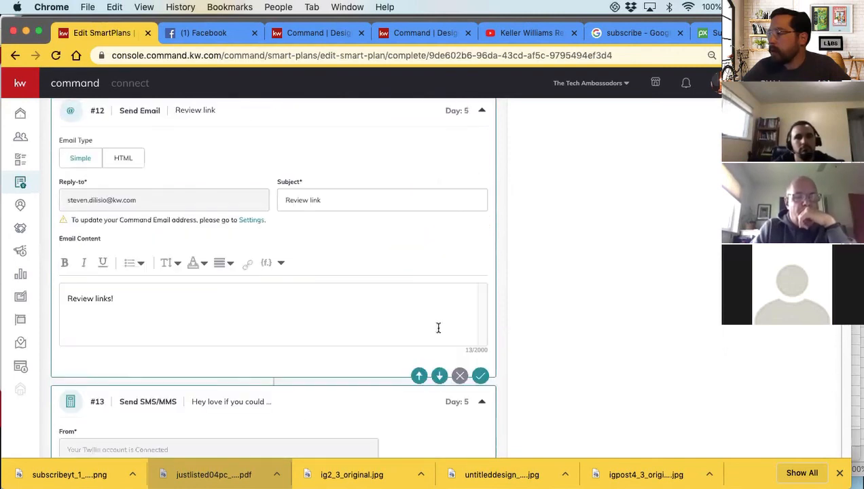
{"action": "scroll", "coordinate": [438, 328], "scroll_direction": "down", "scroll_amount": 3}
{"action": "scroll", "coordinate": [440, 330], "scroll_direction": "down", "scroll_amount": 2}
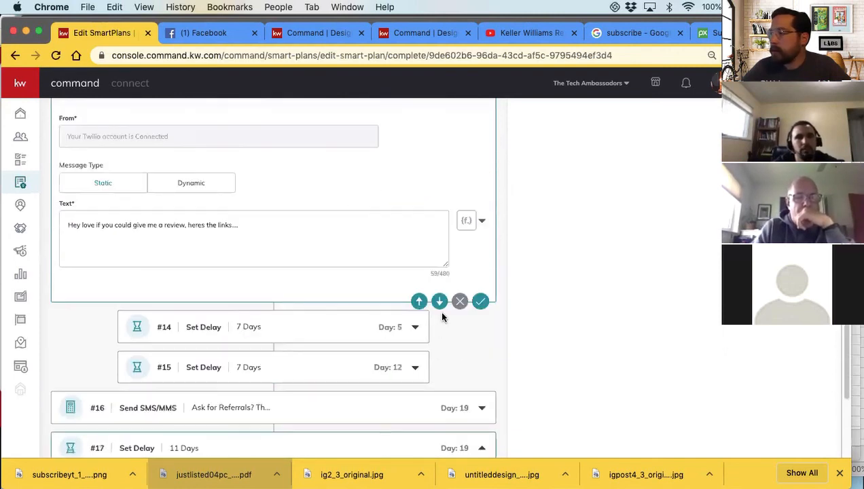
{"action": "left_click", "coordinate": [439, 301]}
Collapse the Review link email and the review request text message in the action list
{"action": "scroll", "coordinate": [304, 321], "scroll_direction": "up", "scroll_amount": 2}
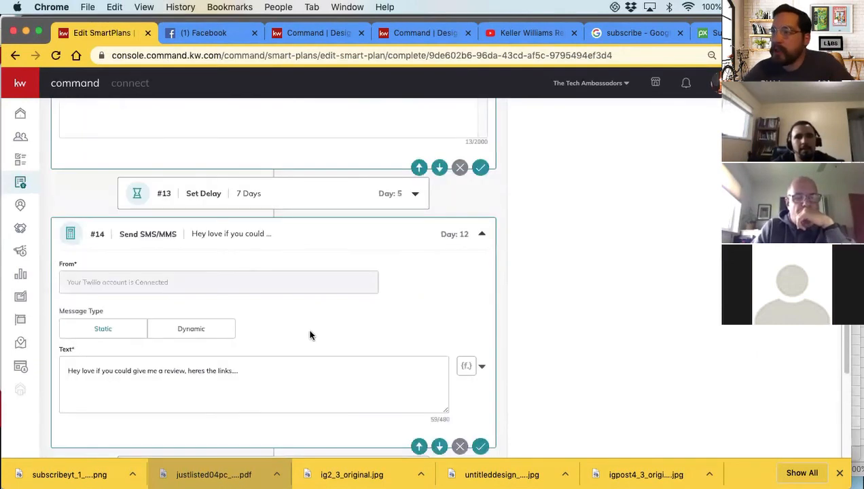
{"action": "scroll", "coordinate": [306, 332], "scroll_direction": "up", "scroll_amount": 4}
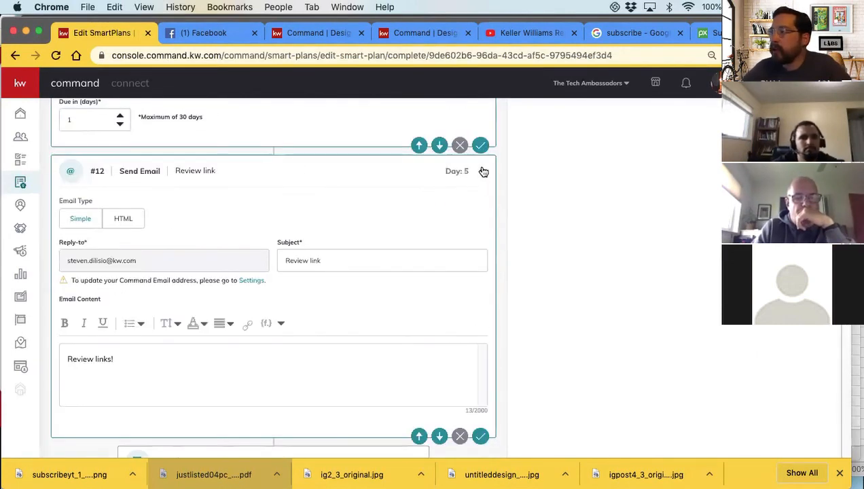
{"action": "left_click", "coordinate": [483, 171]}
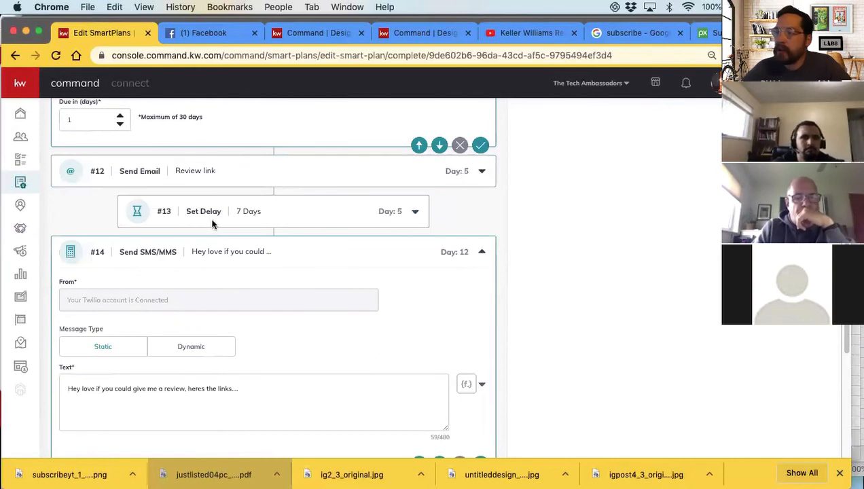
{"action": "left_click", "coordinate": [483, 252]}
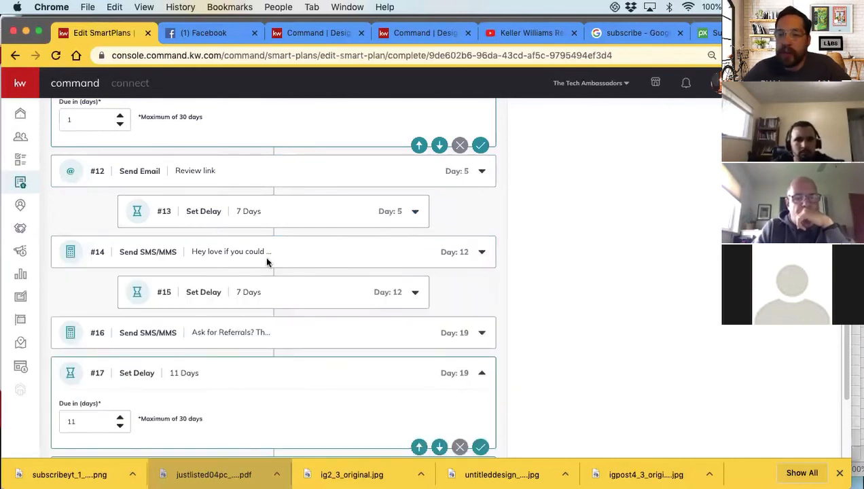
Add a 1-day Set Delay at the end of the SmartPlan, after the My Quarterly Call Plan action
{"action": "scroll", "coordinate": [254, 262], "scroll_direction": "down", "scroll_amount": 1}
{"action": "scroll", "coordinate": [238, 214], "scroll_direction": "down", "scroll_amount": 3}
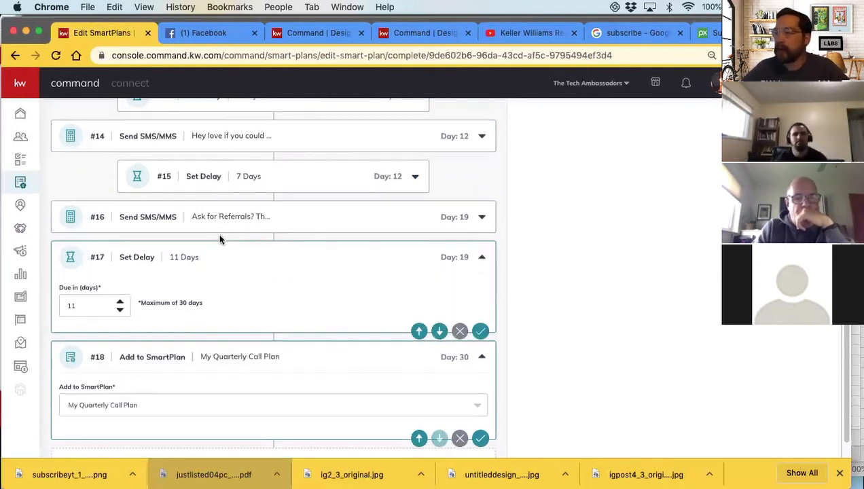
{"action": "scroll", "coordinate": [219, 240], "scroll_direction": "down", "scroll_amount": 1}
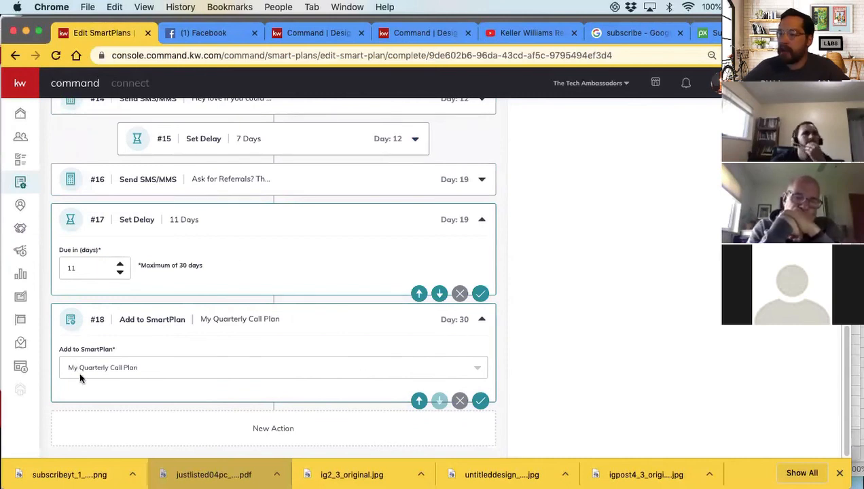
{"action": "scroll", "coordinate": [625, 329], "scroll_direction": "up", "scroll_amount": 20}
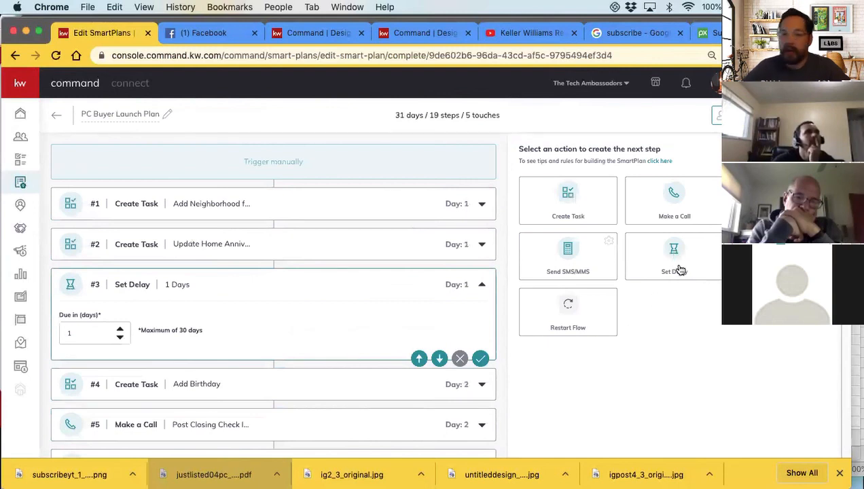
{"action": "scroll", "coordinate": [379, 301], "scroll_direction": "down", "scroll_amount": 20}
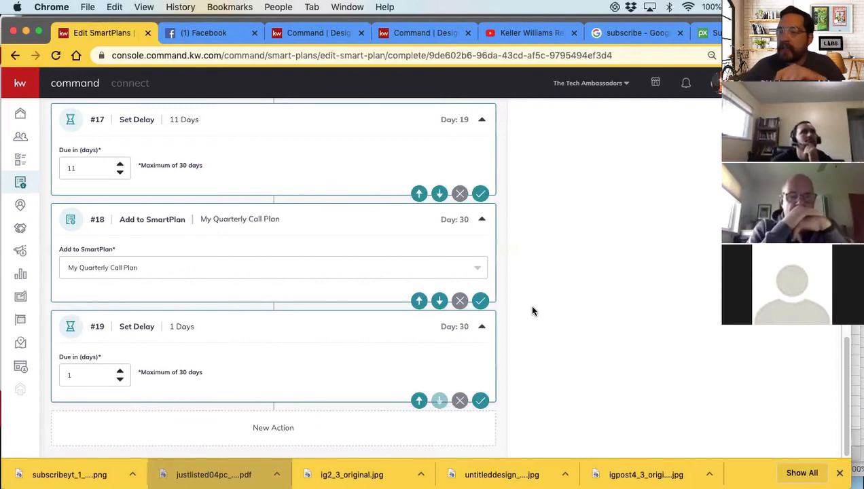
Review the order and timing of the SmartPlan's tasks, calls, messages, delays and follow-on plans
{"action": "scroll", "coordinate": [400, 303], "scroll_direction": "up", "scroll_amount": 5}
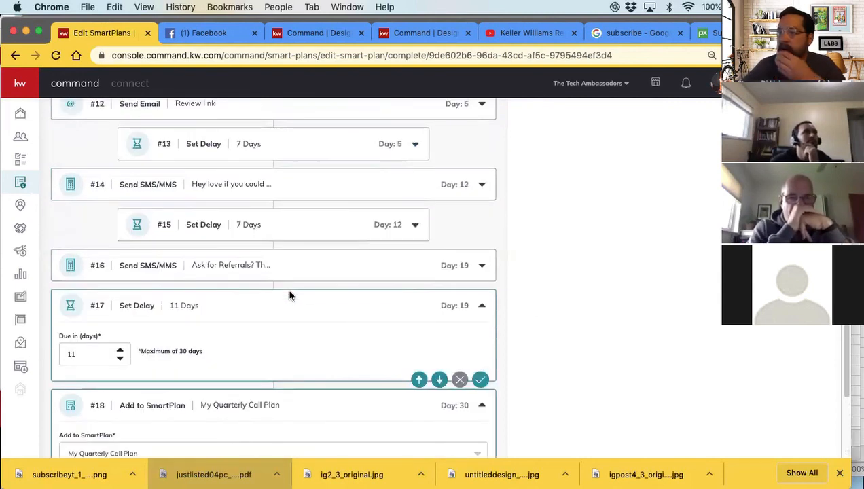
{"action": "scroll", "coordinate": [203, 275], "scroll_direction": "up", "scroll_amount": 2}
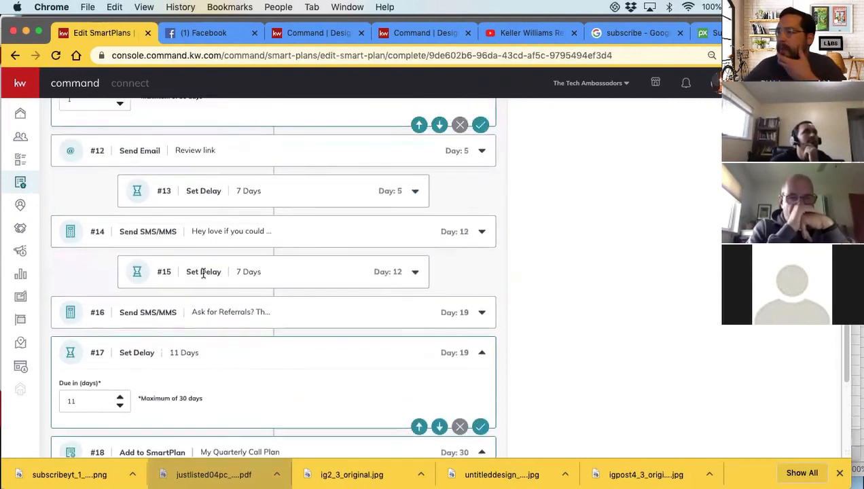
{"action": "scroll", "coordinate": [203, 273], "scroll_direction": "up", "scroll_amount": 1}
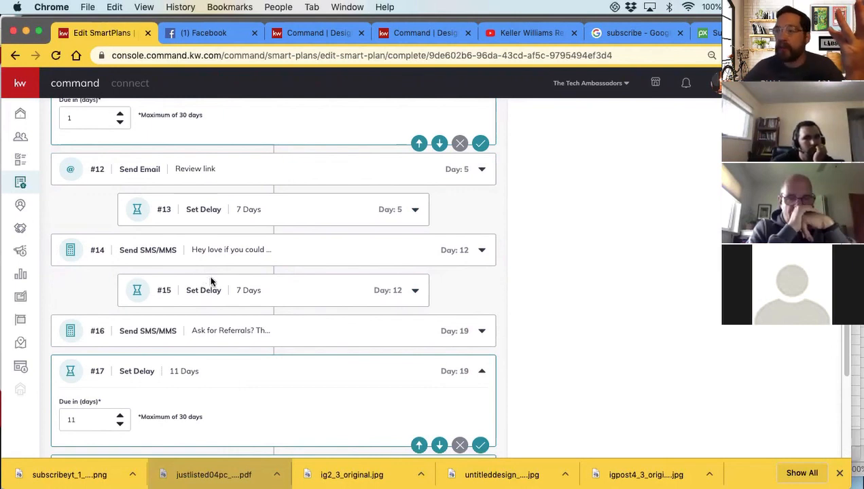
{"action": "scroll", "coordinate": [212, 285], "scroll_direction": "up", "scroll_amount": 10}
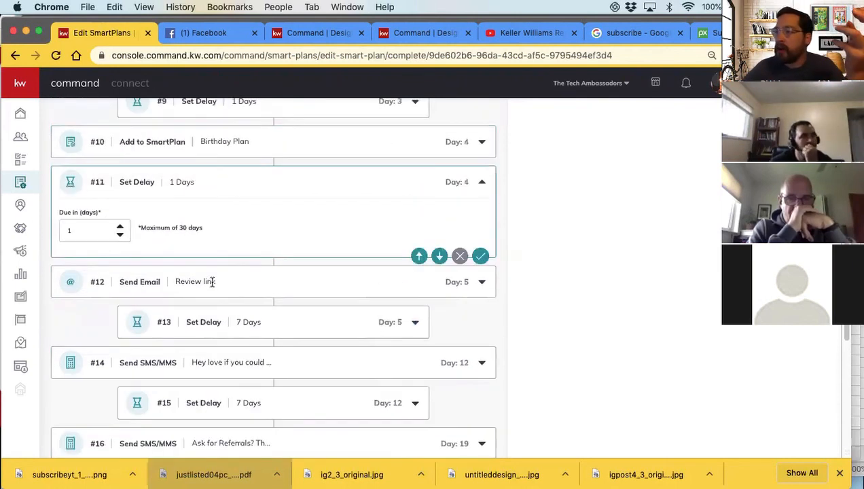
{"action": "scroll", "coordinate": [211, 287], "scroll_direction": "up", "scroll_amount": 3}
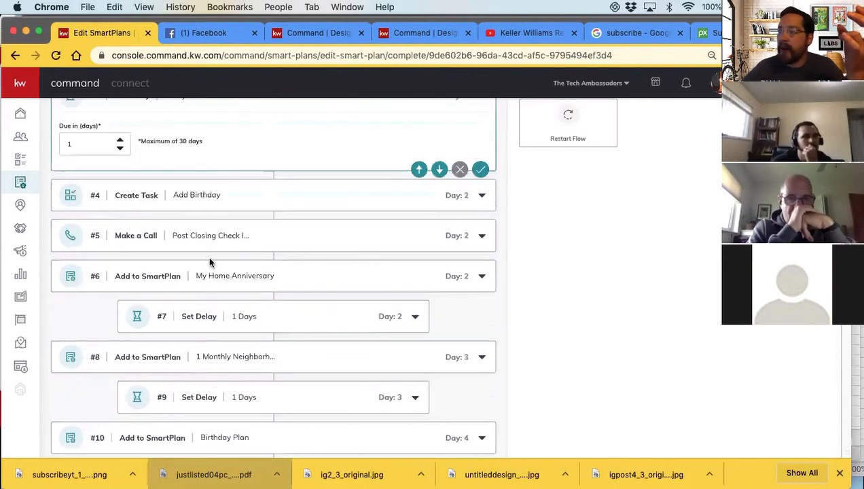
{"action": "scroll", "coordinate": [207, 274], "scroll_direction": "up", "scroll_amount": 1}
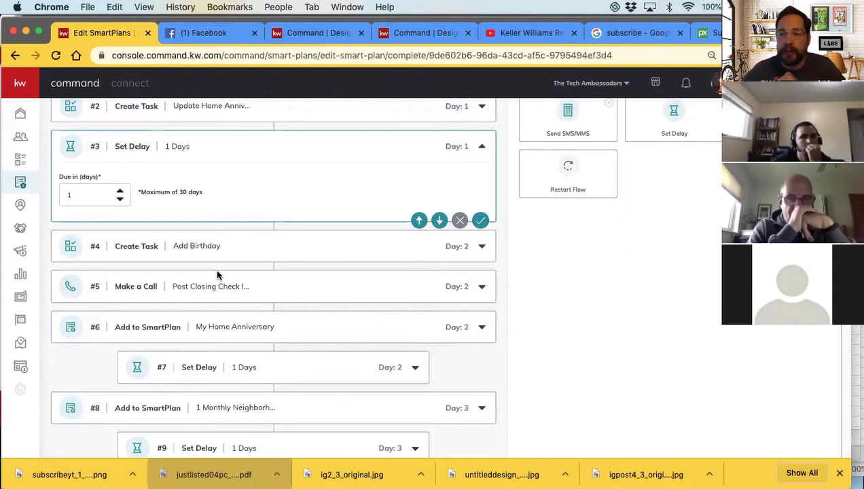
{"action": "scroll", "coordinate": [217, 275], "scroll_direction": "down", "scroll_amount": 2}
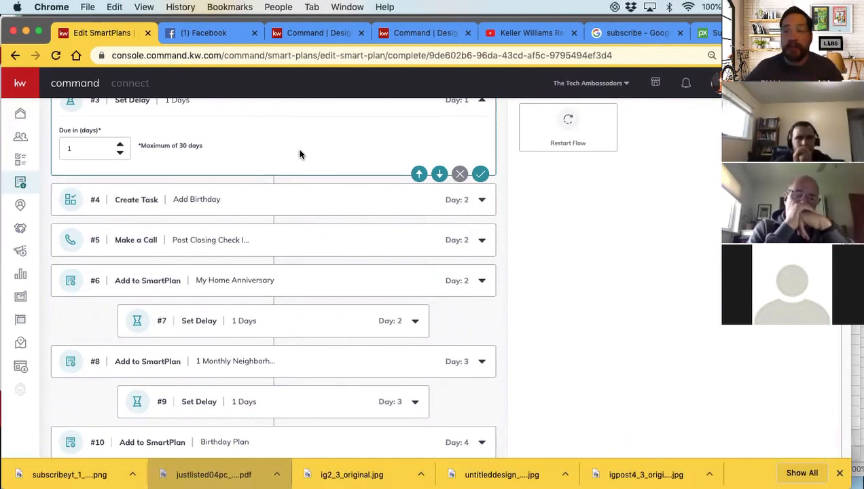
{"action": "scroll", "coordinate": [300, 155], "scroll_direction": "down", "scroll_amount": 20}
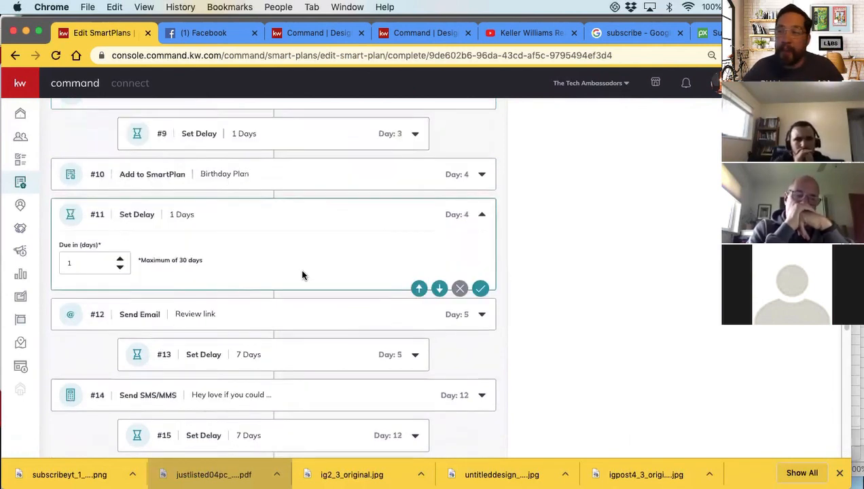
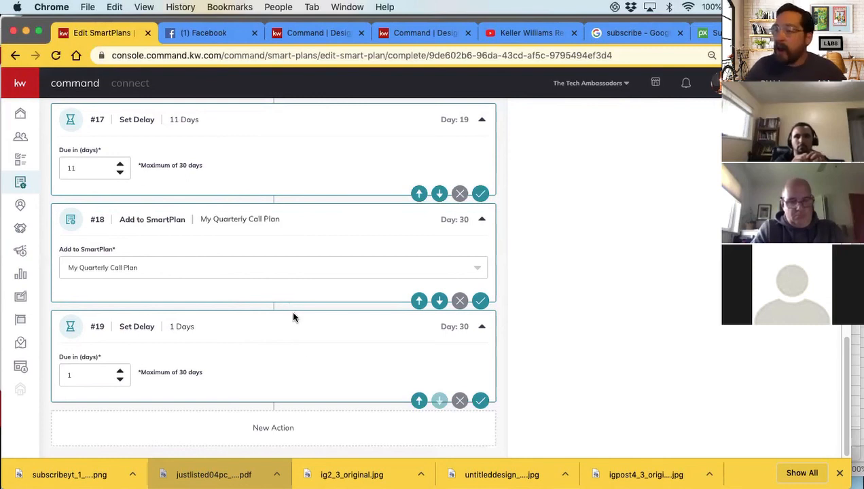
Add an Add to SmartPlan action for PC EVENTS Follow UP after the final 1-day delay and save it
{"action": "scroll", "coordinate": [292, 307], "scroll_direction": "up", "scroll_amount": 8}
{"action": "scroll", "coordinate": [286, 299], "scroll_direction": "down", "scroll_amount": 4}
{"action": "scroll", "coordinate": [281, 292], "scroll_direction": "down", "scroll_amount": 4}
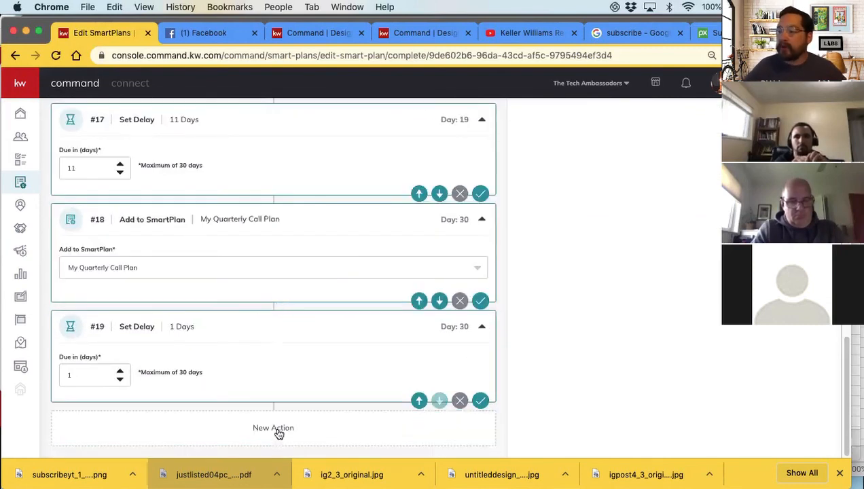
{"action": "scroll", "coordinate": [645, 306], "scroll_direction": "up", "scroll_amount": 6}
{"action": "scroll", "coordinate": [645, 307], "scroll_direction": "up", "scroll_amount": 10}
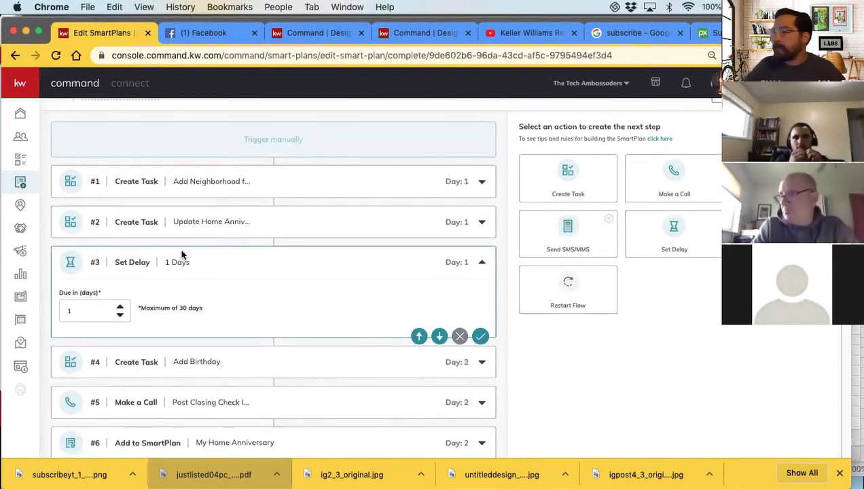
{"action": "scroll", "coordinate": [184, 257], "scroll_direction": "down", "scroll_amount": 10}
{"action": "scroll", "coordinate": [209, 258], "scroll_direction": "down", "scroll_amount": 6}
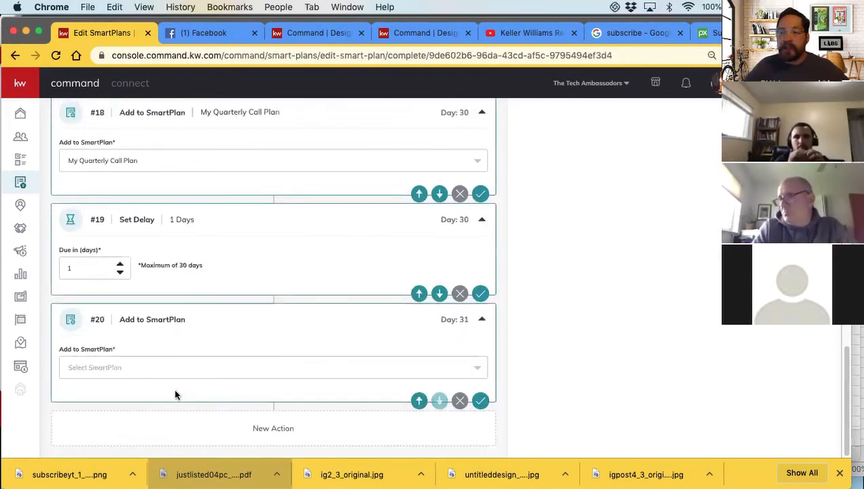
{"action": "left_click", "coordinate": [128, 368]}
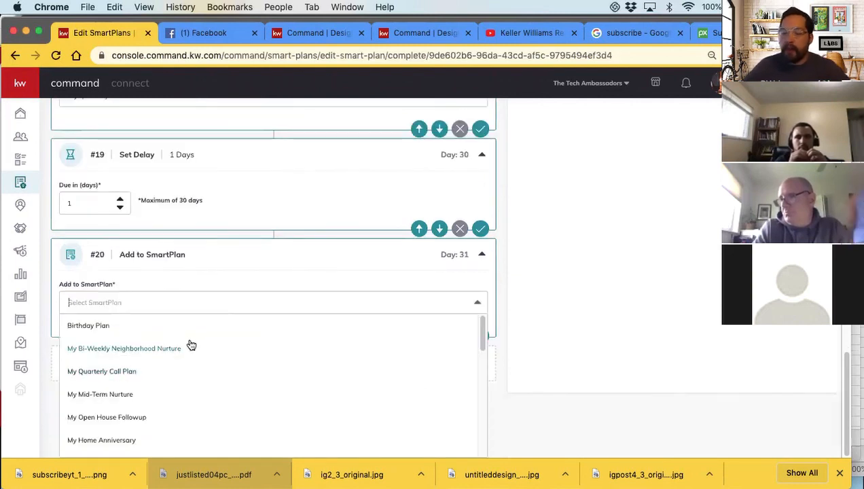
{"action": "type", "text": "PC"}
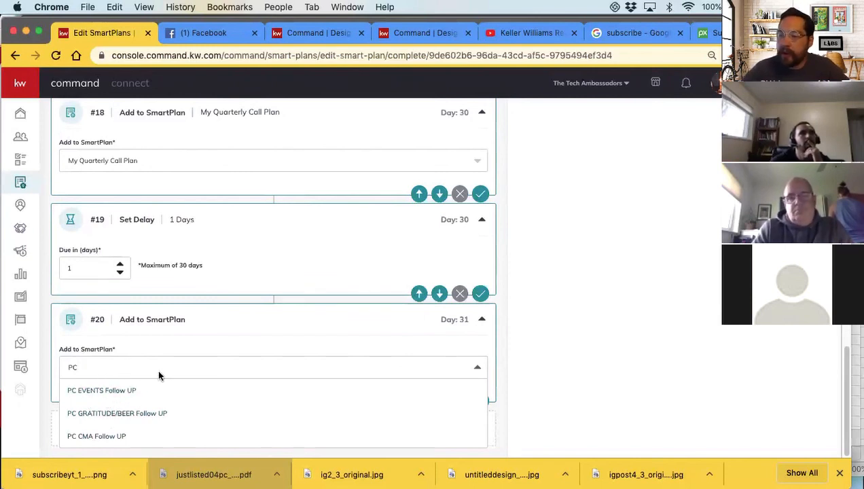
{"action": "left_click", "coordinate": [126, 391]}
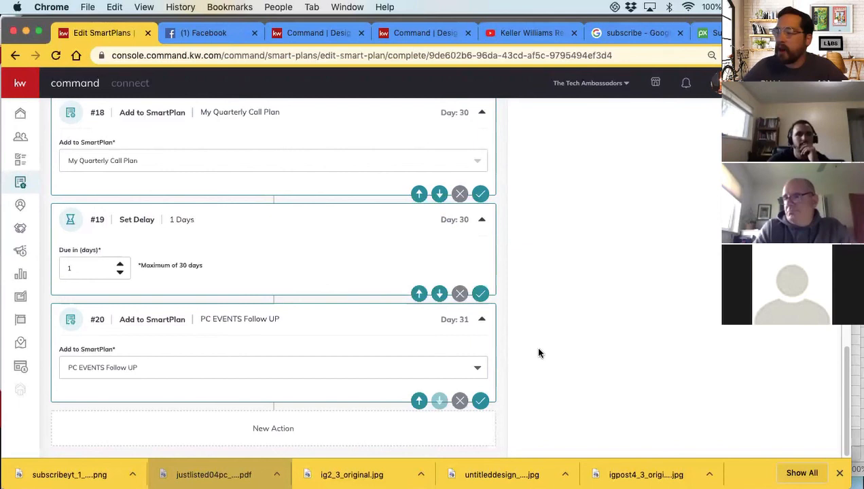
{"action": "left_click", "coordinate": [480, 406]}
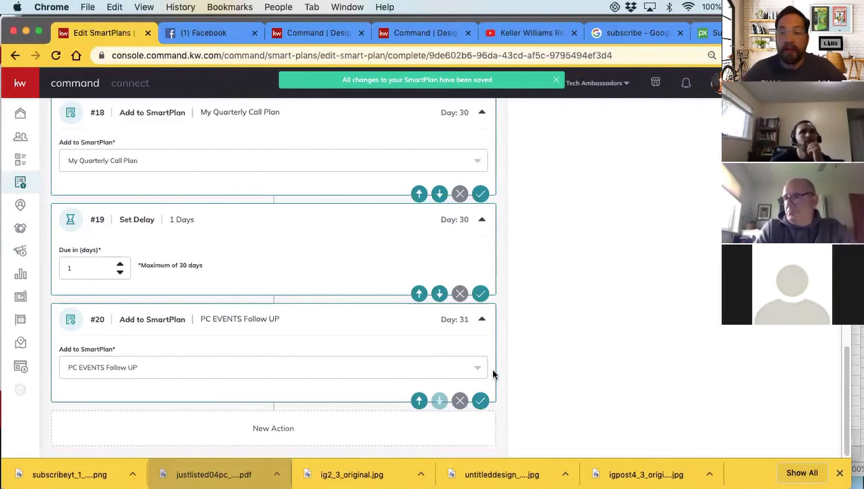
Return to the My SmartPlans list and open the PC EVENTS Follow UP plan for editing
{"action": "scroll", "coordinate": [642, 224], "scroll_direction": "up", "scroll_amount": 15}
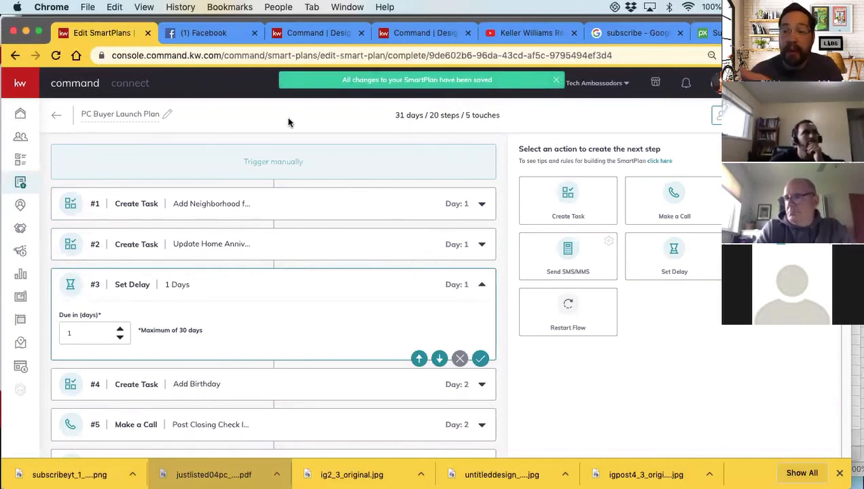
{"action": "left_click", "coordinate": [58, 117]}
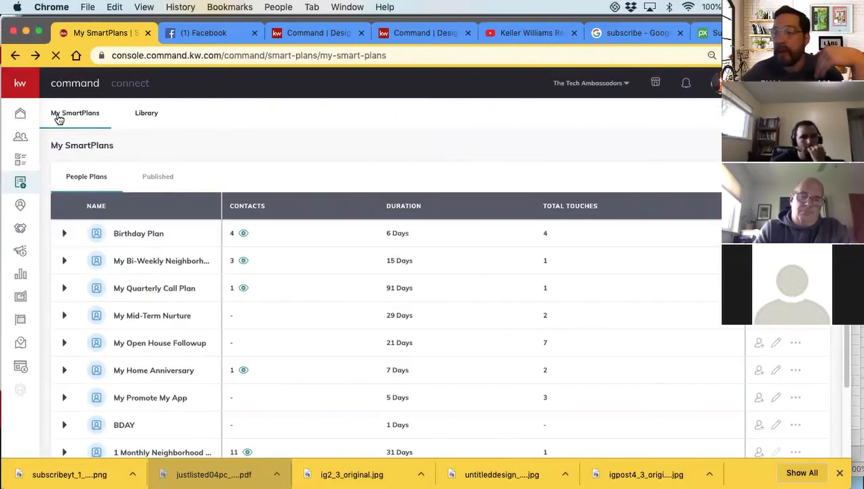
{"action": "scroll", "coordinate": [280, 291], "scroll_direction": "down", "scroll_amount": 3}
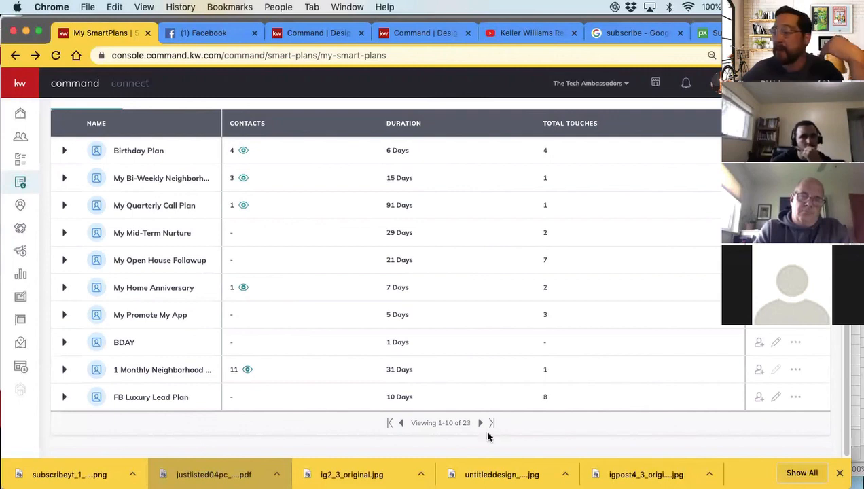
{"action": "left_click", "coordinate": [481, 423]}
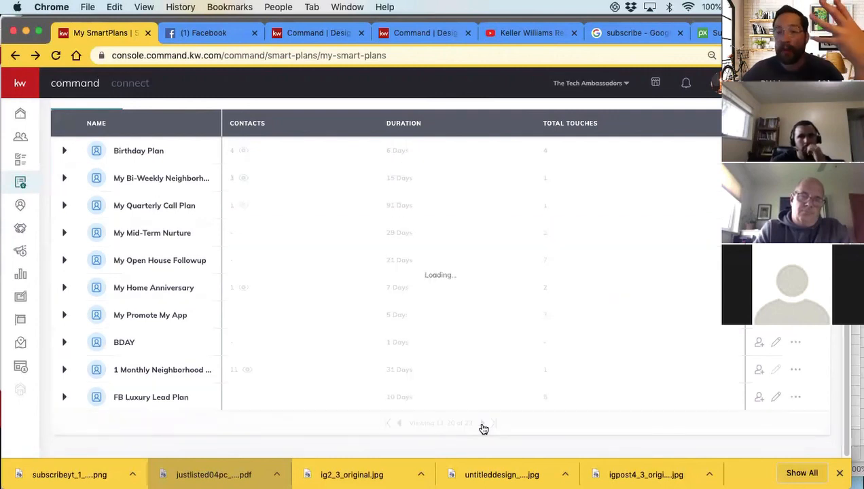
{"action": "left_click", "coordinate": [483, 423]}
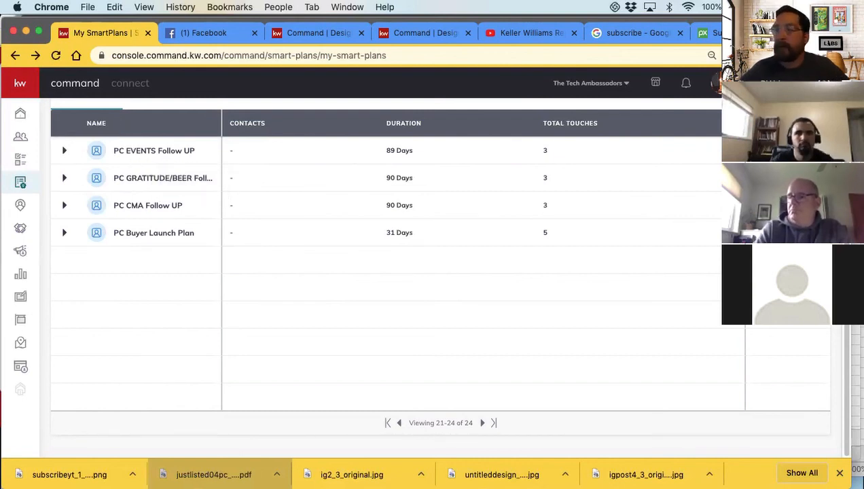
{"action": "left_click", "coordinate": [788, 178]}
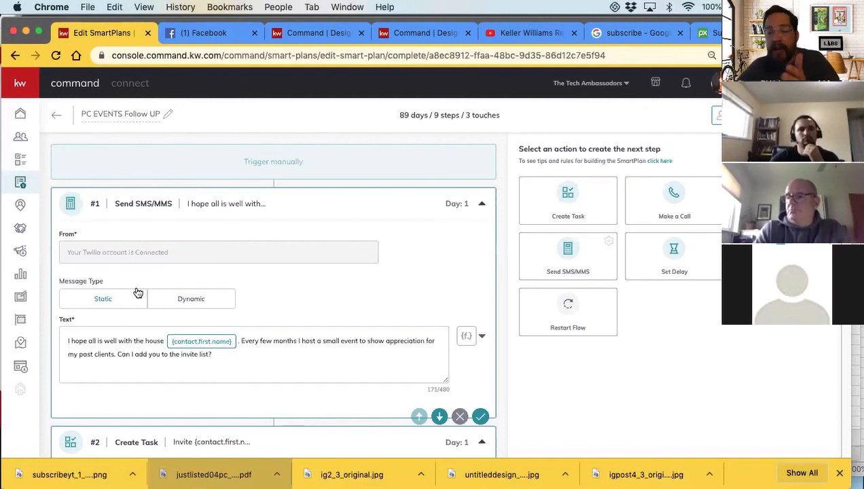
Review the opening event invitation text message and the Quarter 1 Event invite task, including its description and due days
{"action": "scroll", "coordinate": [154, 309], "scroll_direction": "down", "scroll_amount": 2}
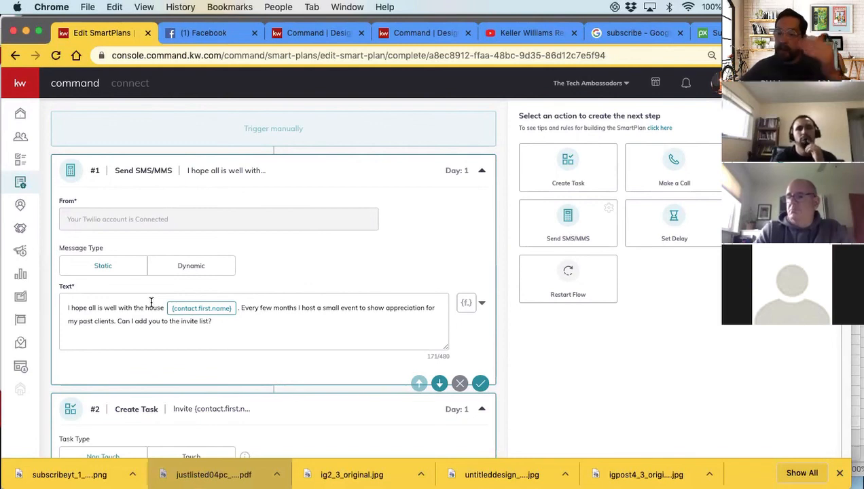
{"action": "scroll", "coordinate": [169, 315], "scroll_direction": "down", "scroll_amount": 1}
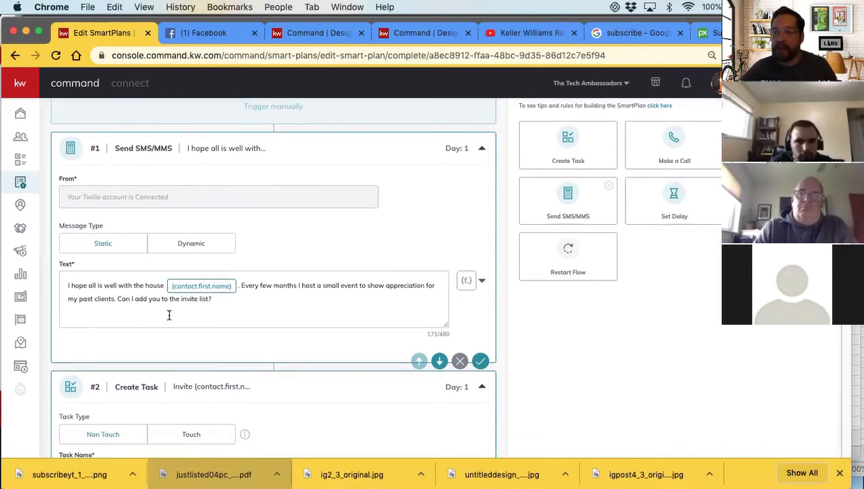
{"action": "scroll", "coordinate": [169, 316], "scroll_direction": "down", "scroll_amount": 1}
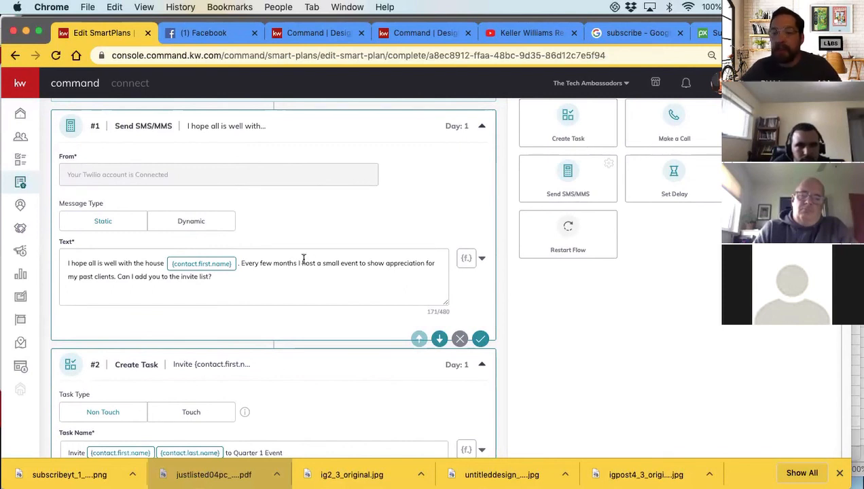
{"action": "scroll", "coordinate": [319, 268], "scroll_direction": "down", "scroll_amount": 1}
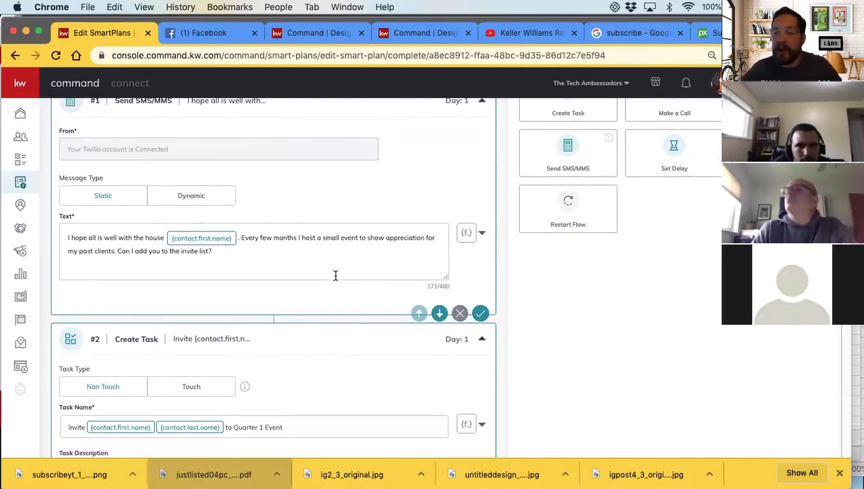
{"action": "scroll", "coordinate": [334, 275], "scroll_direction": "down", "scroll_amount": 3}
{"action": "scroll", "coordinate": [270, 287], "scroll_direction": "down", "scroll_amount": 5}
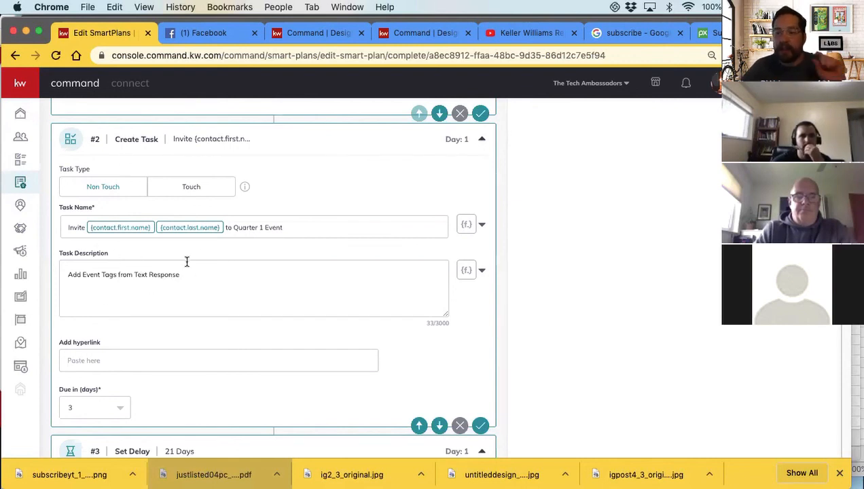
{"action": "scroll", "coordinate": [189, 270], "scroll_direction": "down", "scroll_amount": 1}
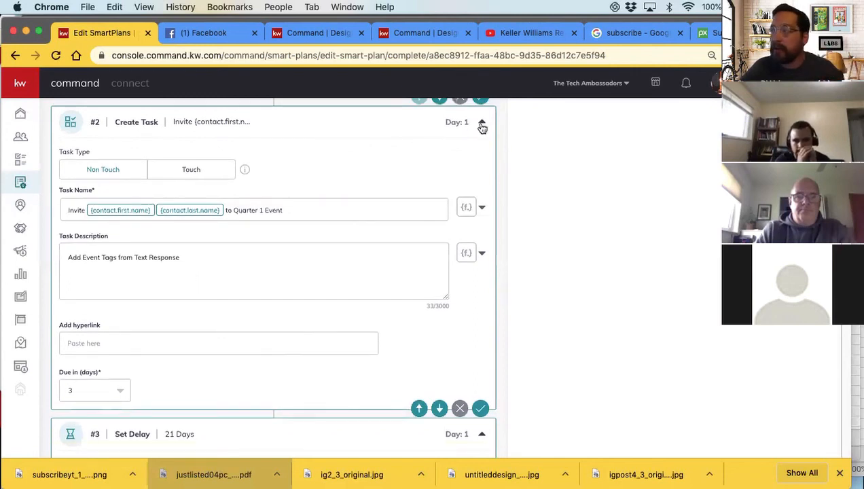
{"action": "scroll", "coordinate": [333, 250], "scroll_direction": "up", "scroll_amount": 1}
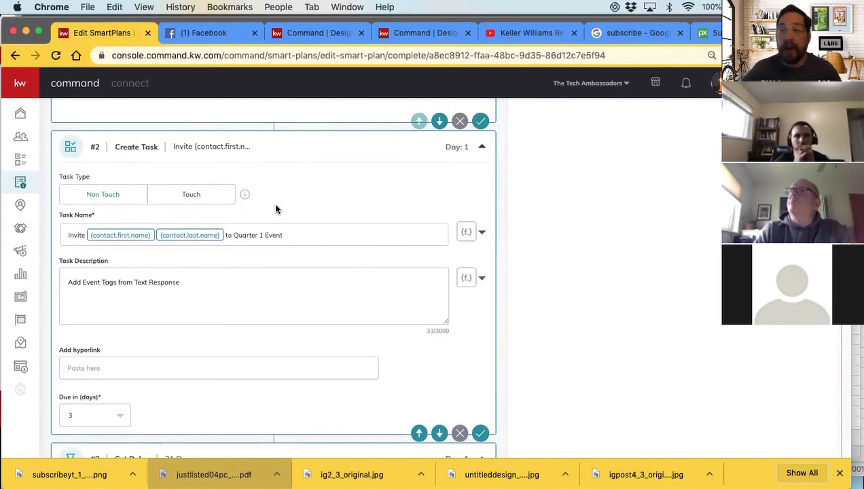
{"action": "scroll", "coordinate": [280, 239], "scroll_direction": "down", "scroll_amount": 1}
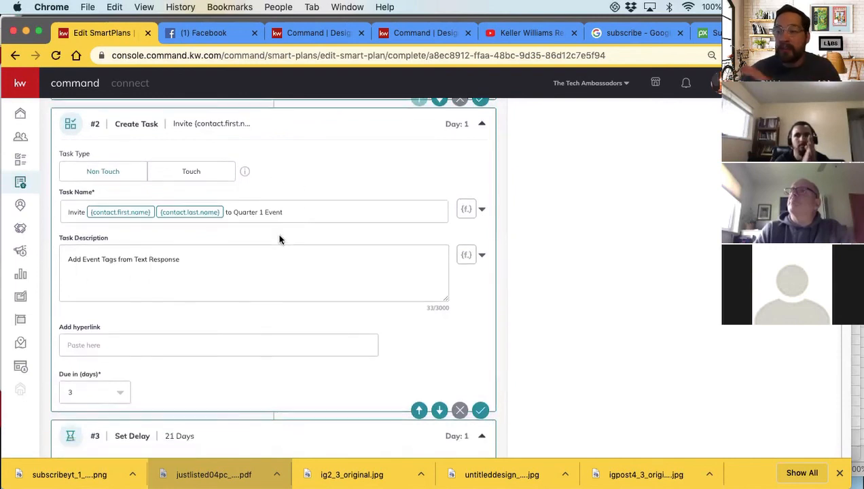
{"action": "scroll", "coordinate": [277, 234], "scroll_direction": "down", "scroll_amount": 1}
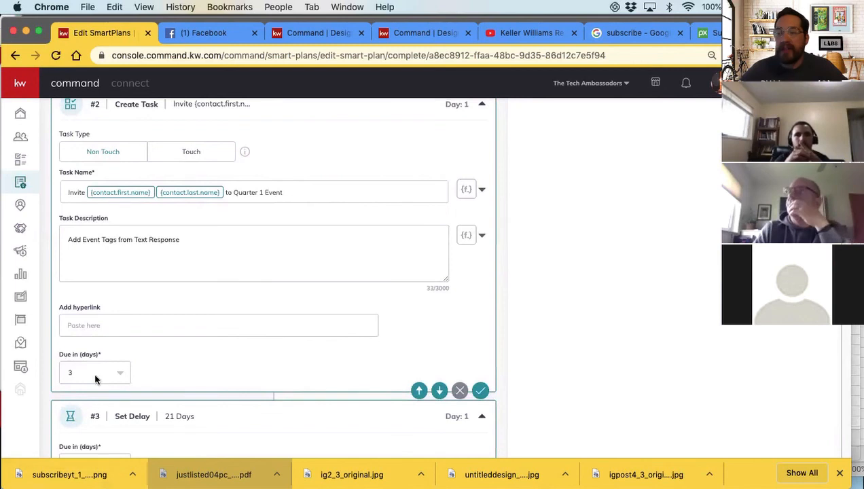
{"action": "scroll", "coordinate": [99, 352], "scroll_direction": "down", "scroll_amount": 1}
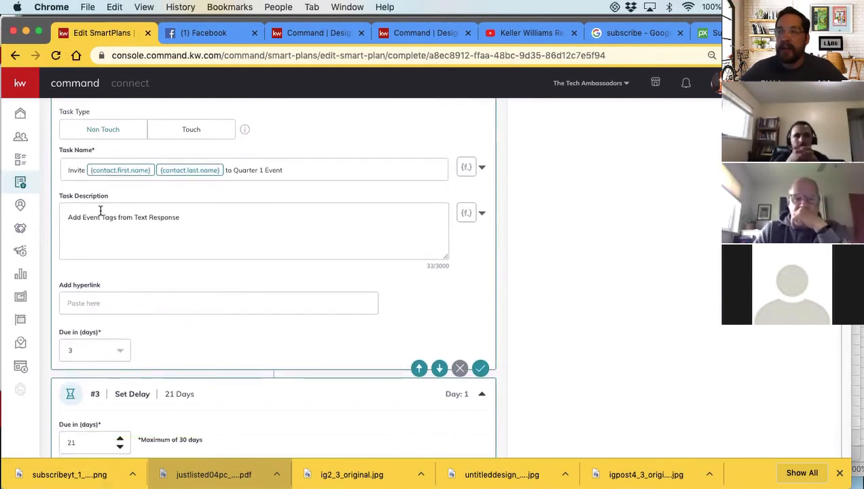
{"action": "scroll", "coordinate": [164, 258], "scroll_direction": "up", "scroll_amount": 8}
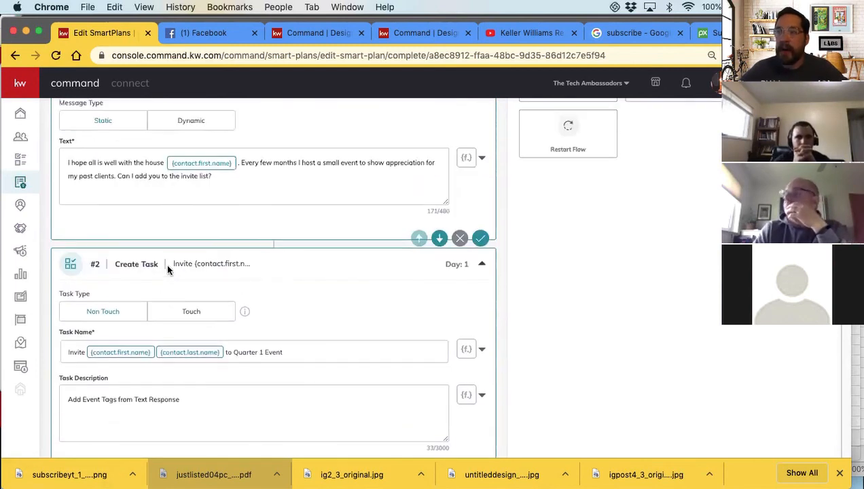
{"action": "scroll", "coordinate": [185, 308], "scroll_direction": "down", "scroll_amount": 5}
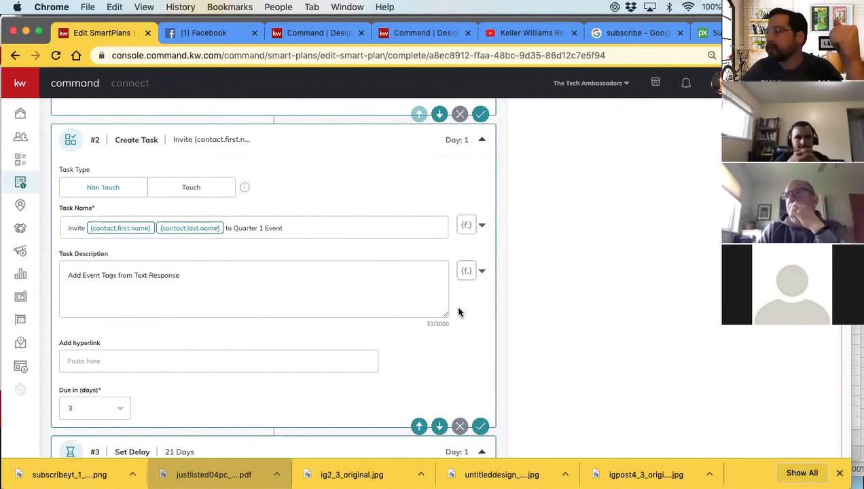
Collapse the Quarter 1 Event invite task and check the delay that follows it
{"action": "left_click", "coordinate": [482, 142]}
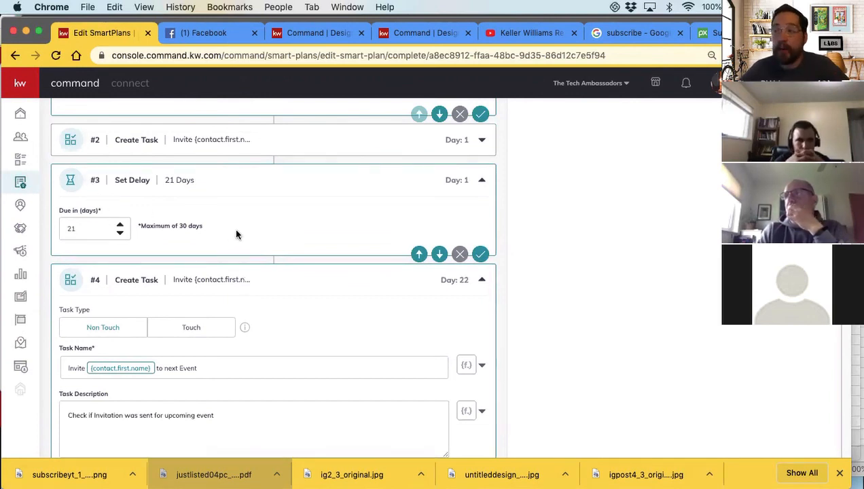
{"action": "scroll", "coordinate": [236, 234], "scroll_direction": "up", "scroll_amount": 3}
{"action": "scroll", "coordinate": [230, 225], "scroll_direction": "down", "scroll_amount": 3}
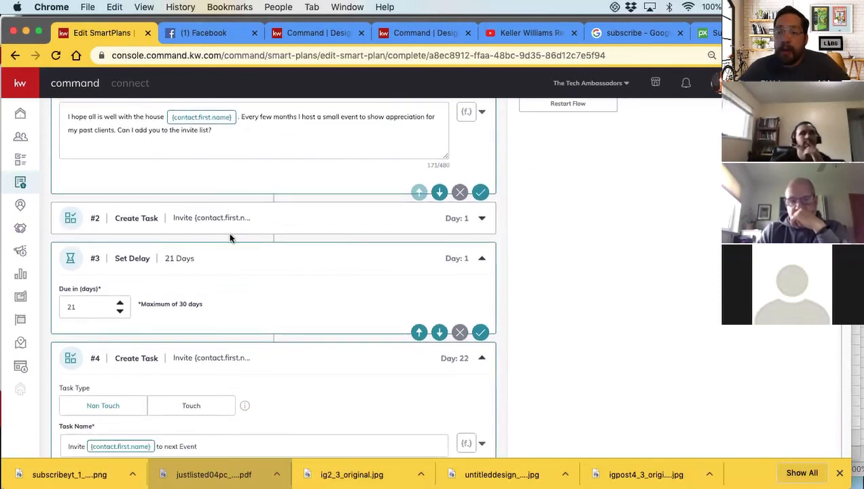
{"action": "scroll", "coordinate": [231, 236], "scroll_direction": "down", "scroll_amount": 1}
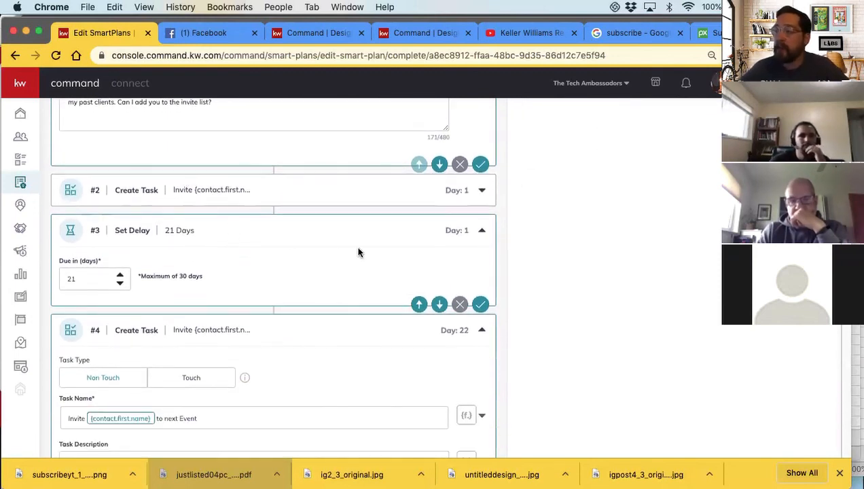
Append the line "Did they get added for soonest event?" to the description of the Day 22 invite task
{"action": "scroll", "coordinate": [104, 238], "scroll_direction": "down", "scroll_amount": 6}
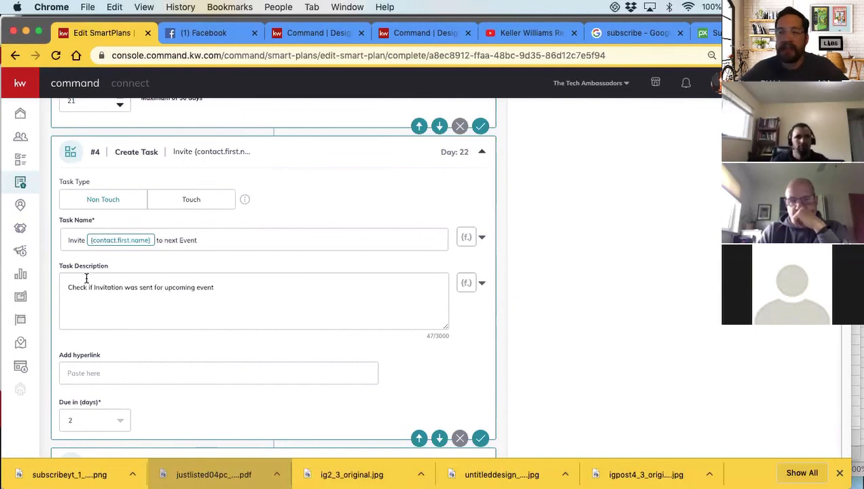
{"action": "left_click_drag", "start_coordinate": [211, 288], "coordinate": [225, 288]}
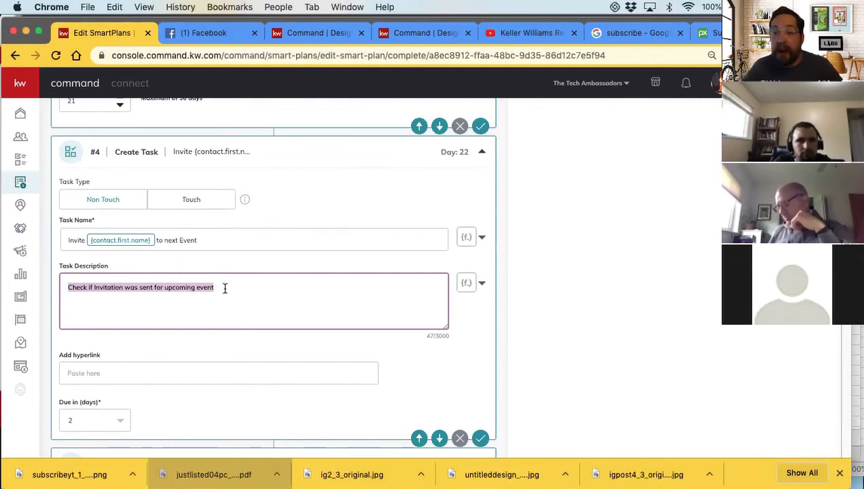
{"action": "left_click", "coordinate": [225, 288]}
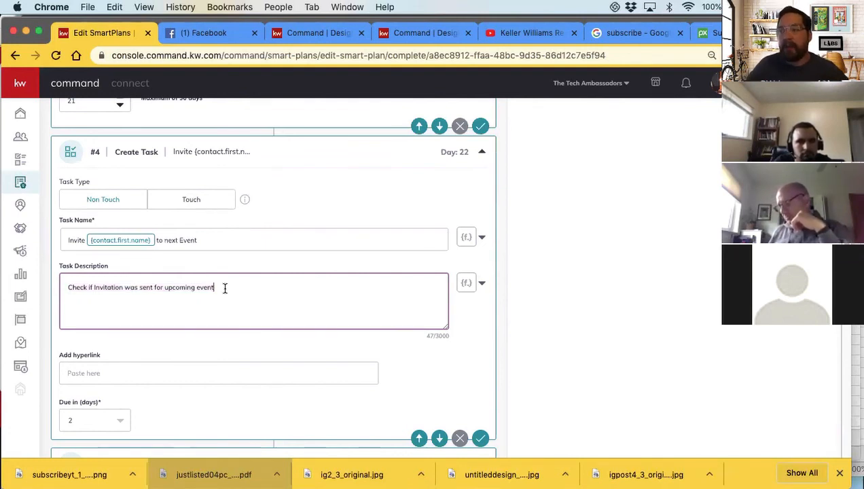
{"action": "key", "text": "Return"}
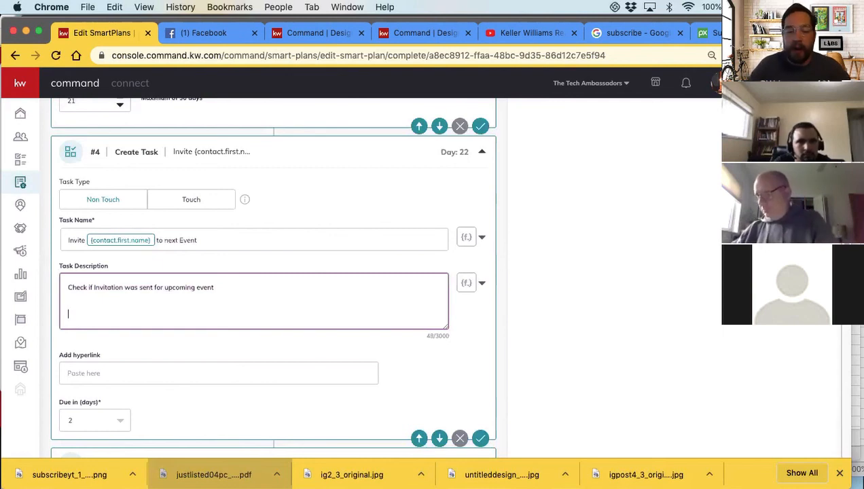
{"action": "key", "text": "Return"}
{"action": "type", "text": "Did they g"}
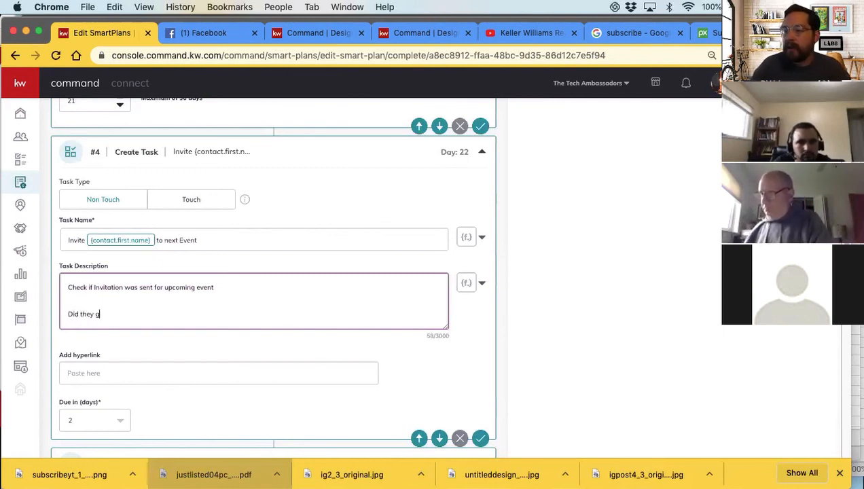
{"action": "type", "text": "et added for "}
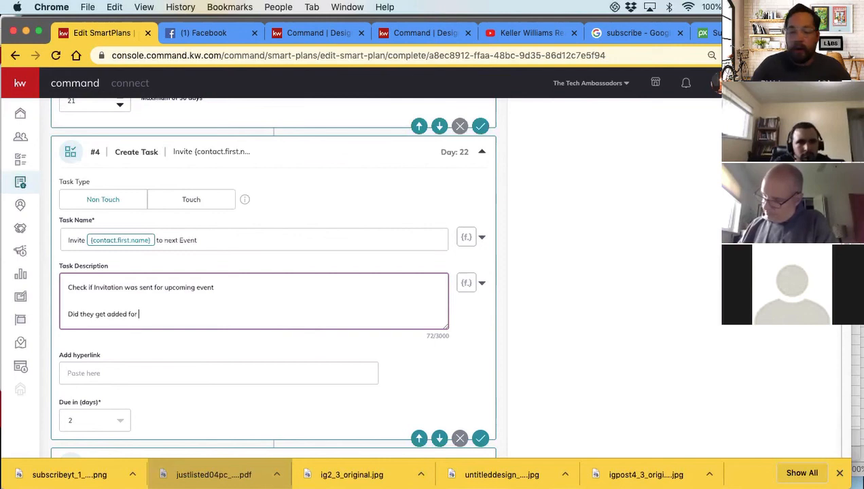
{"action": "type", "text": "soonest event?"}
{"action": "key", "text": "Return"}
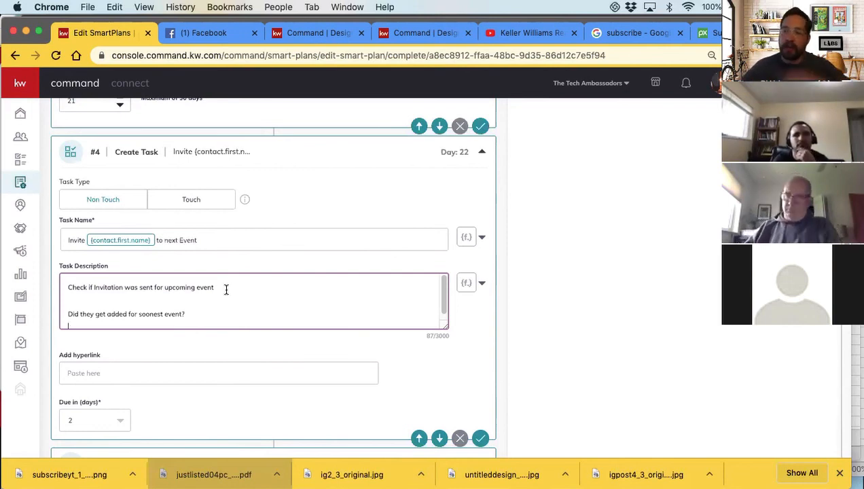
{"action": "scroll", "coordinate": [232, 322], "scroll_direction": "down", "scroll_amount": 1}
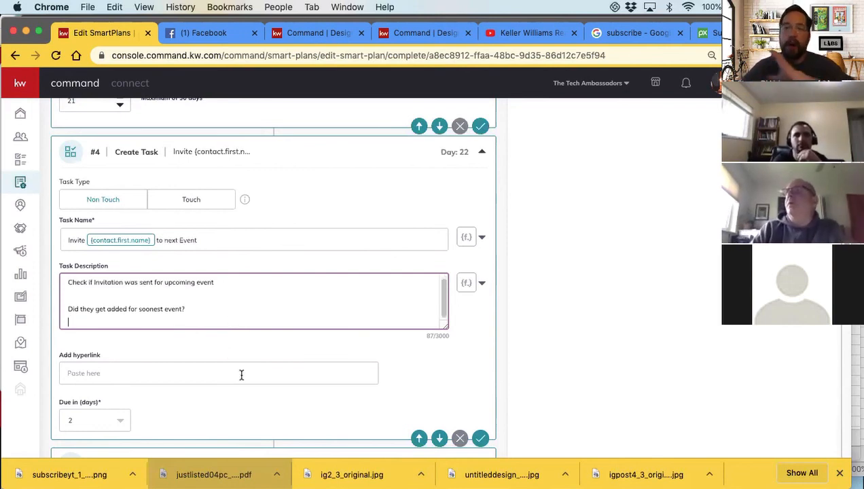
{"action": "left_click", "coordinate": [627, 344]}
Check the Day 22 invite task's name, description and due days, and collapse the task
{"action": "scroll", "coordinate": [407, 350], "scroll_direction": "down", "scroll_amount": 3}
{"action": "scroll", "coordinate": [263, 304], "scroll_direction": "up", "scroll_amount": 1}
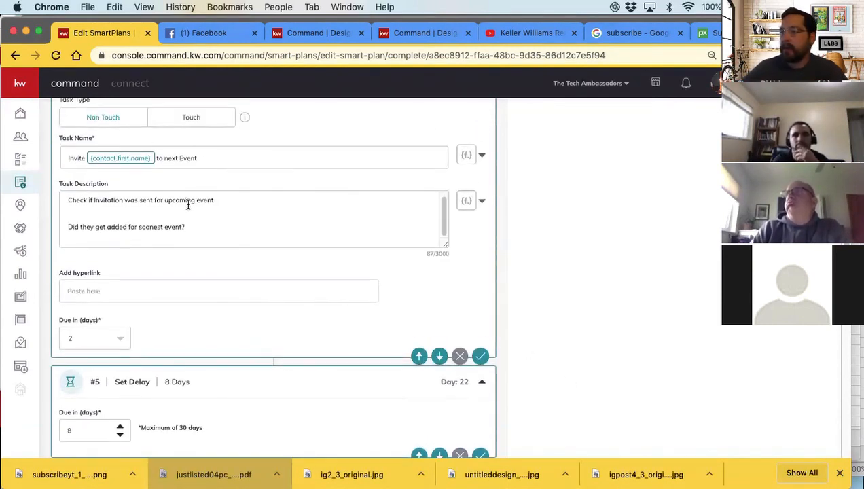
{"action": "scroll", "coordinate": [189, 205], "scroll_direction": "up", "scroll_amount": 1}
{"action": "scroll", "coordinate": [130, 170], "scroll_direction": "up", "scroll_amount": 1}
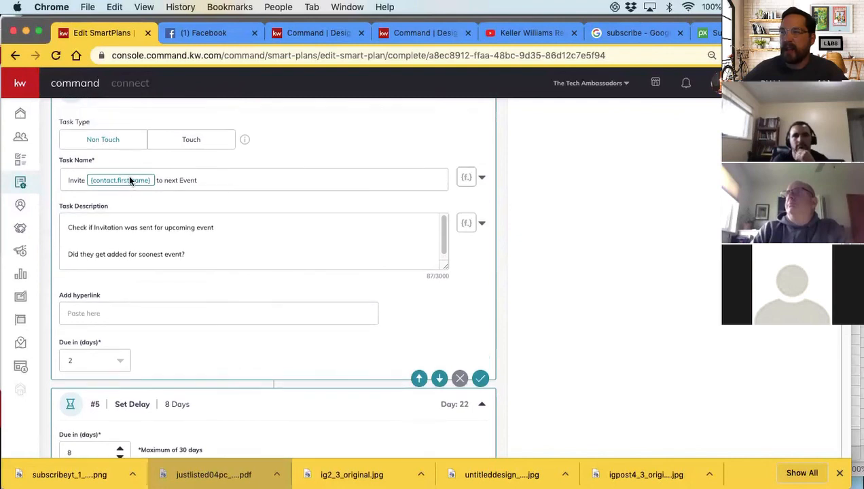
{"action": "scroll", "coordinate": [129, 178], "scroll_direction": "up", "scroll_amount": 1}
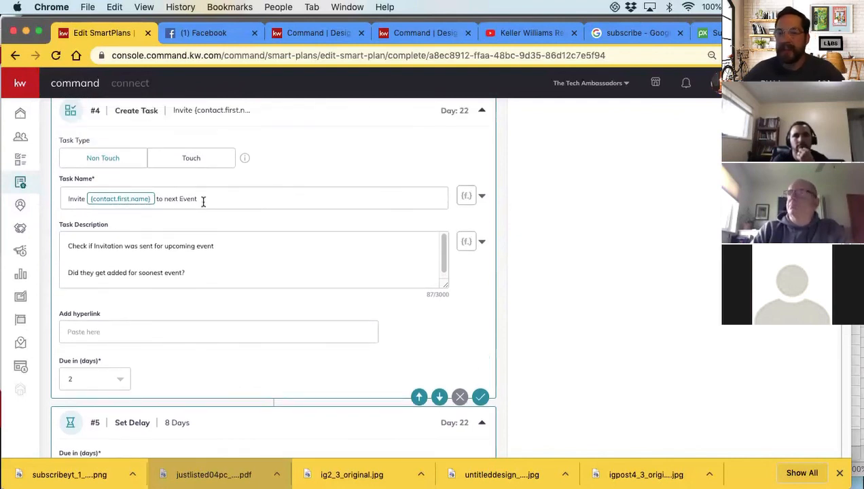
{"action": "scroll", "coordinate": [345, 240], "scroll_direction": "up", "scroll_amount": 1}
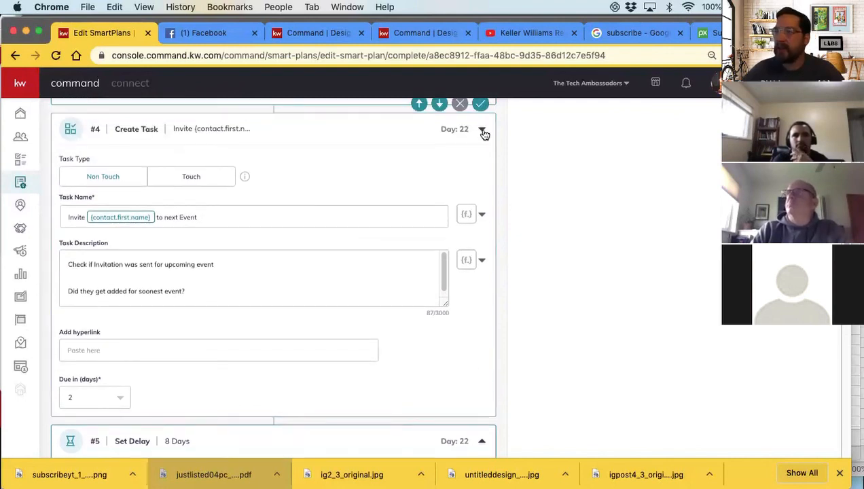
{"action": "left_click", "coordinate": [482, 130]}
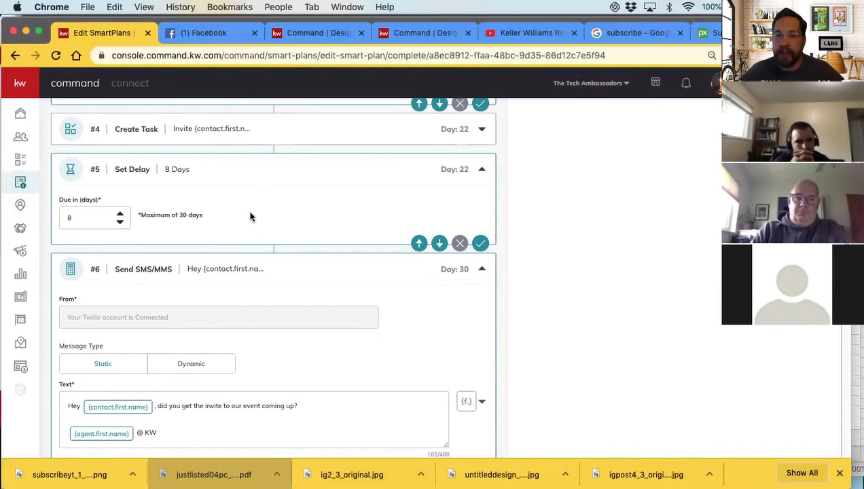
Check the 8-day delay that follows the Day 22 invite task and collapse it
{"action": "scroll", "coordinate": [252, 215], "scroll_direction": "down", "scroll_amount": 2}
{"action": "scroll", "coordinate": [254, 216], "scroll_direction": "up", "scroll_amount": 1}
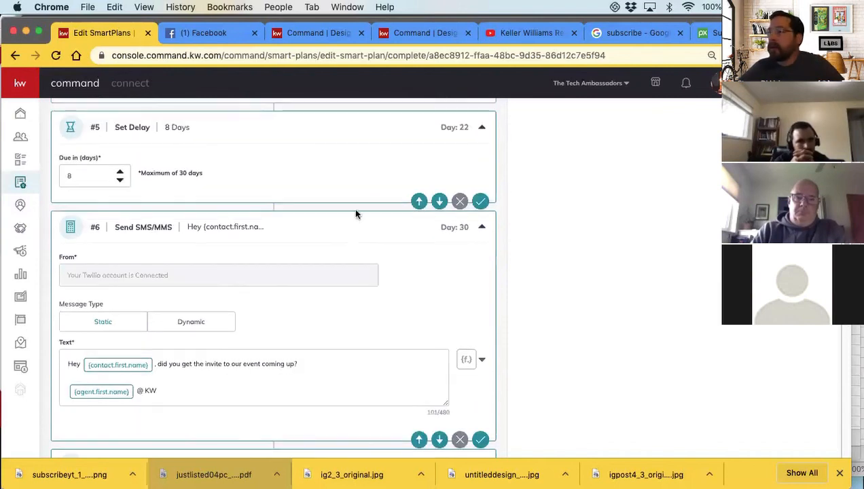
{"action": "left_click", "coordinate": [483, 129]}
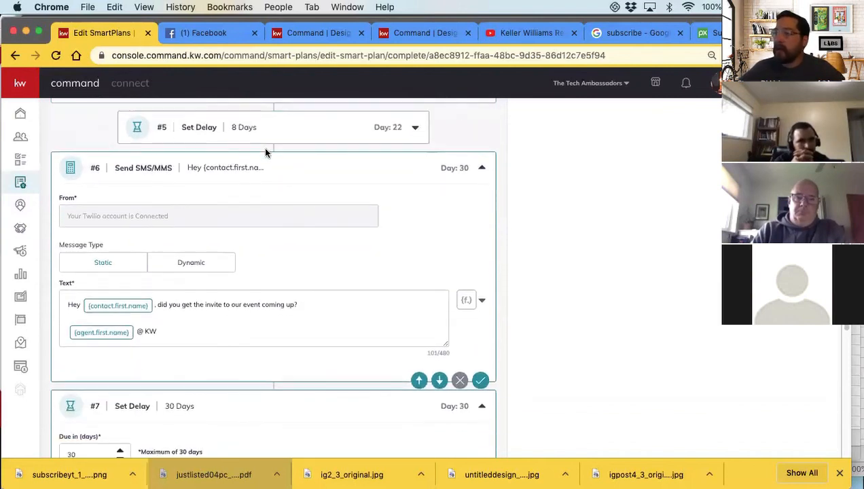
{"action": "scroll", "coordinate": [266, 150], "scroll_direction": "up", "scroll_amount": 3}
{"action": "scroll", "coordinate": [231, 255], "scroll_direction": "down", "scroll_amount": 1}
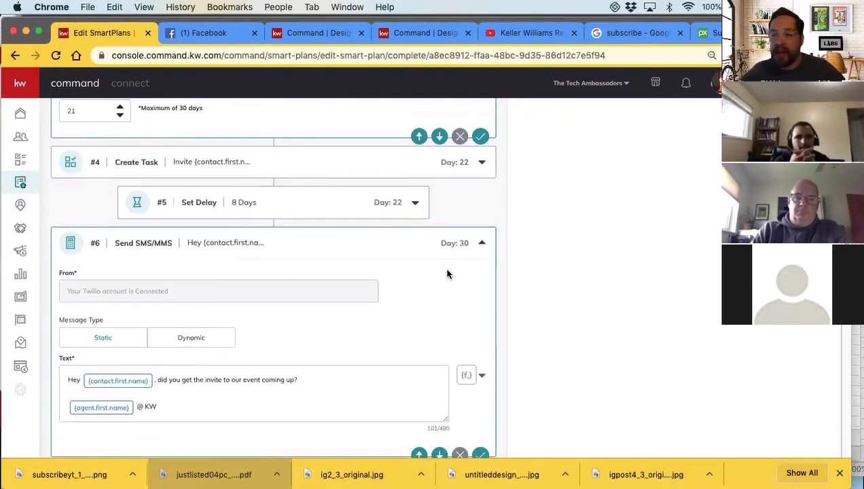
Review the Day 30 text message asking whether the contact got the event invite, and collapse it
{"action": "scroll", "coordinate": [446, 259], "scroll_direction": "down", "scroll_amount": 2}
{"action": "scroll", "coordinate": [140, 275], "scroll_direction": "down", "scroll_amount": 1}
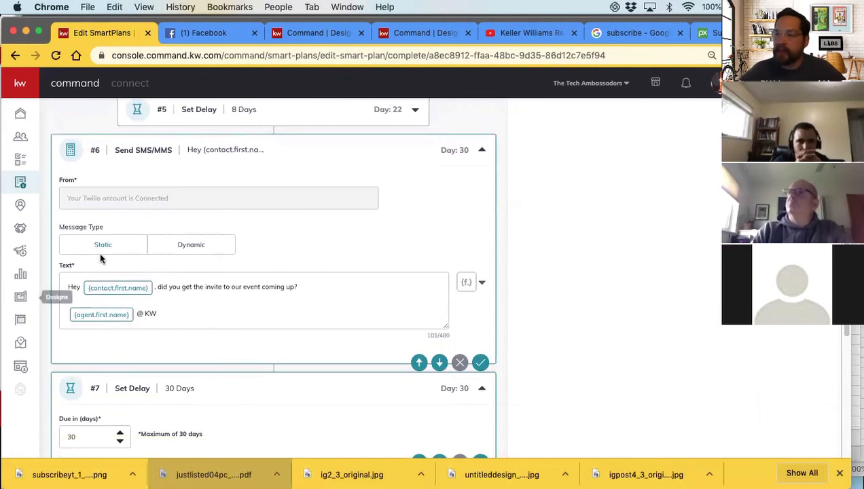
{"action": "scroll", "coordinate": [173, 228], "scroll_direction": "up", "scroll_amount": 2}
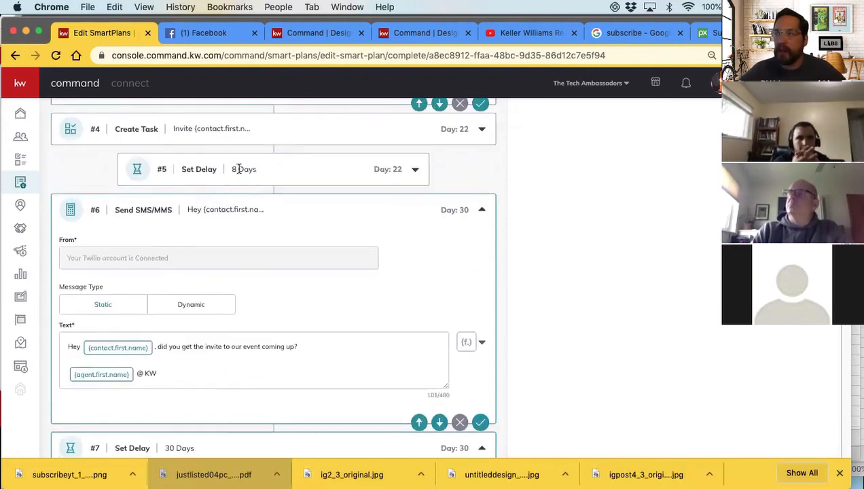
{"action": "scroll", "coordinate": [227, 241], "scroll_direction": "down", "scroll_amount": 1}
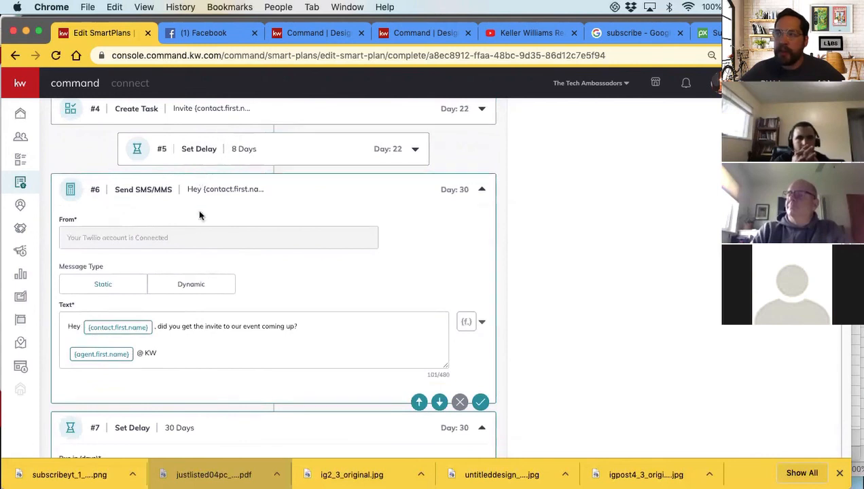
{"action": "scroll", "coordinate": [192, 204], "scroll_direction": "down", "scroll_amount": 1}
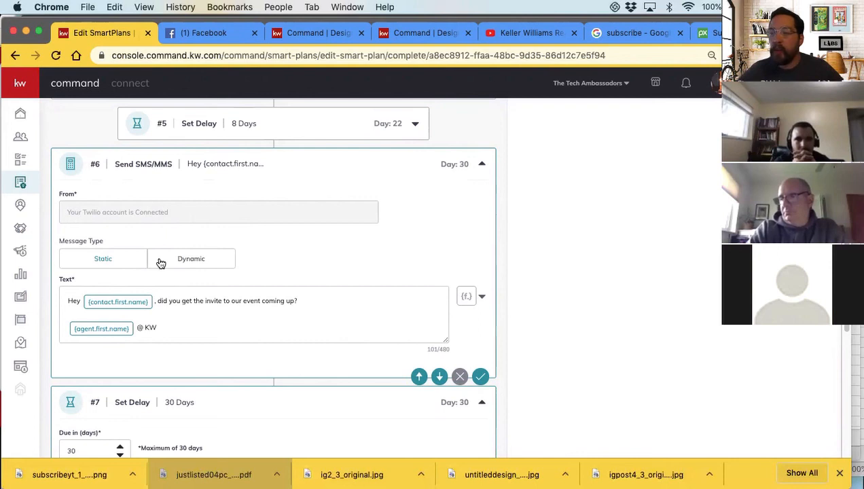
{"action": "scroll", "coordinate": [215, 299], "scroll_direction": "down", "scroll_amount": 1}
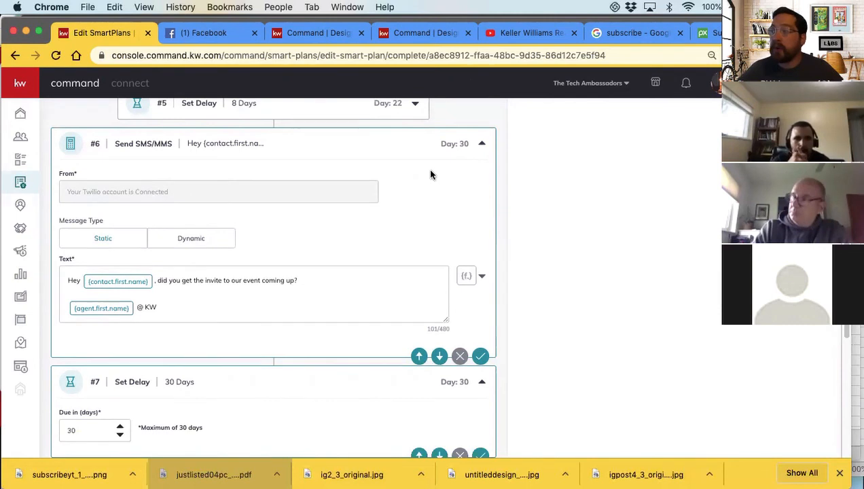
{"action": "left_click", "coordinate": [480, 147]}
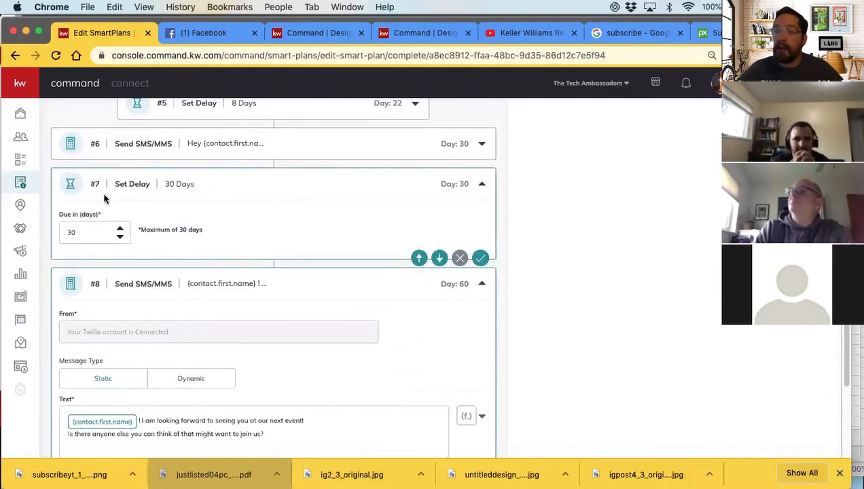
Examine the 30-day delay, the Day 60 guest-invitation text message and the final 29-day delay against the whole plan's sequence
{"action": "scroll", "coordinate": [93, 242], "scroll_direction": "down", "scroll_amount": 1}
{"action": "scroll", "coordinate": [104, 246], "scroll_direction": "up", "scroll_amount": 1}
{"action": "scroll", "coordinate": [104, 245], "scroll_direction": "up", "scroll_amount": 1}
{"action": "scroll", "coordinate": [133, 242], "scroll_direction": "down", "scroll_amount": 5}
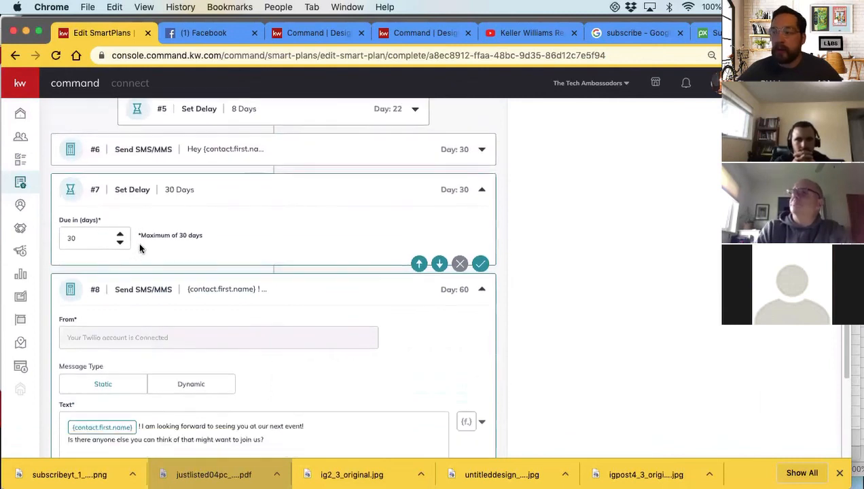
{"action": "scroll", "coordinate": [109, 169], "scroll_direction": "down", "scroll_amount": 1}
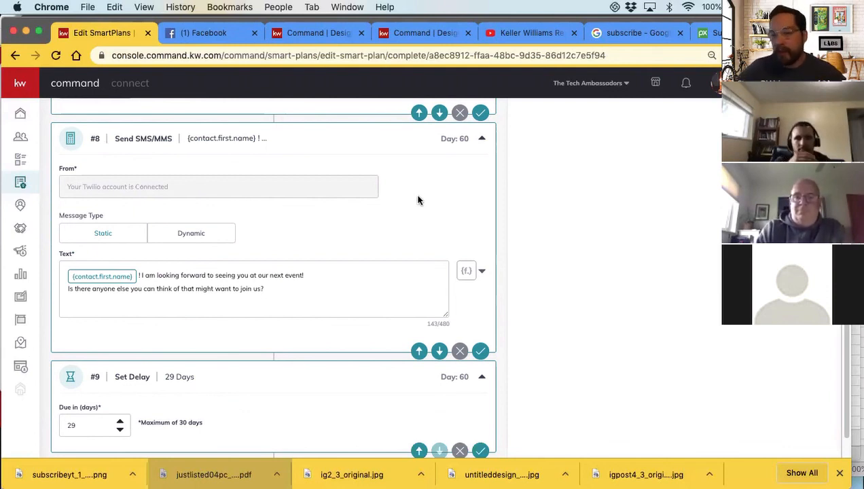
{"action": "scroll", "coordinate": [418, 222], "scroll_direction": "down", "scroll_amount": 2}
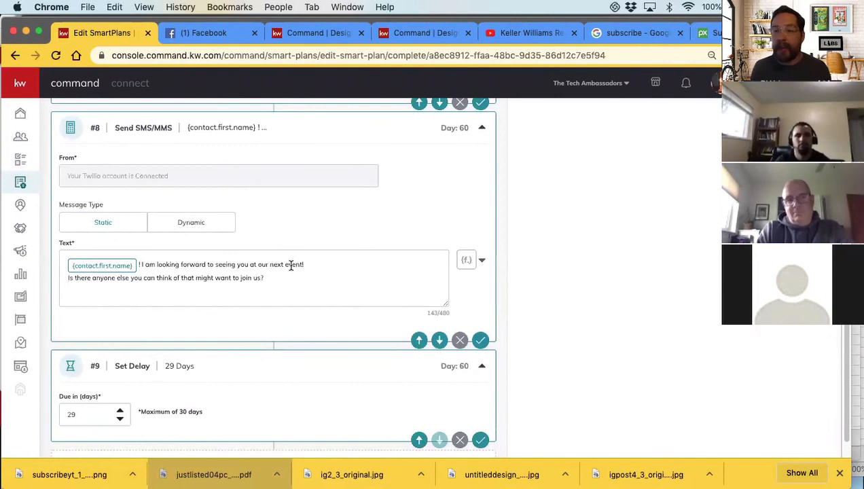
{"action": "scroll", "coordinate": [311, 293], "scroll_direction": "up", "scroll_amount": 20}
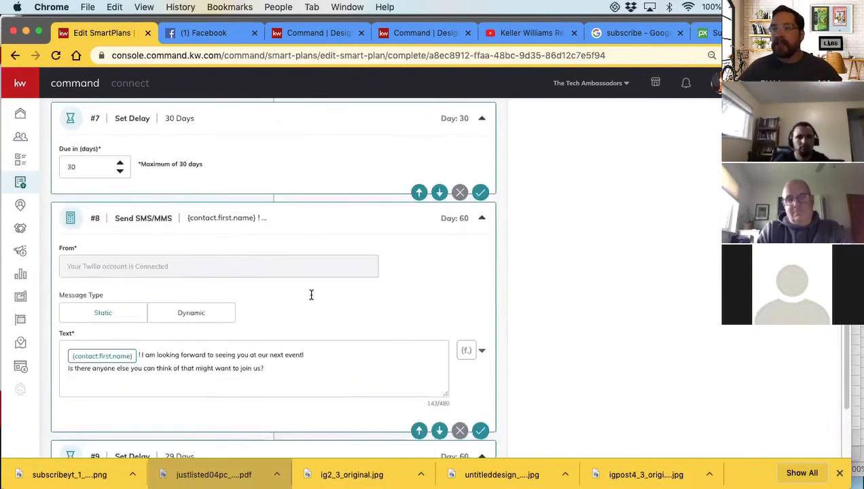
{"action": "scroll", "coordinate": [313, 290], "scroll_direction": "up", "scroll_amount": 3}
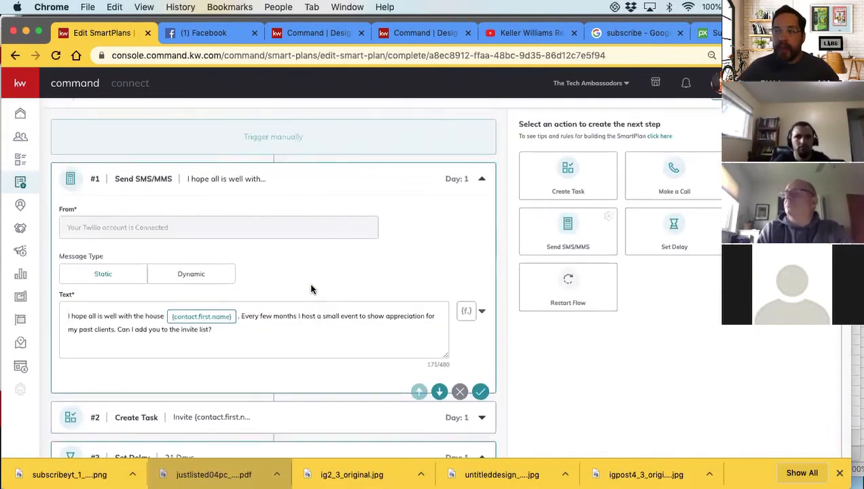
{"action": "scroll", "coordinate": [312, 274], "scroll_direction": "down", "scroll_amount": 10}
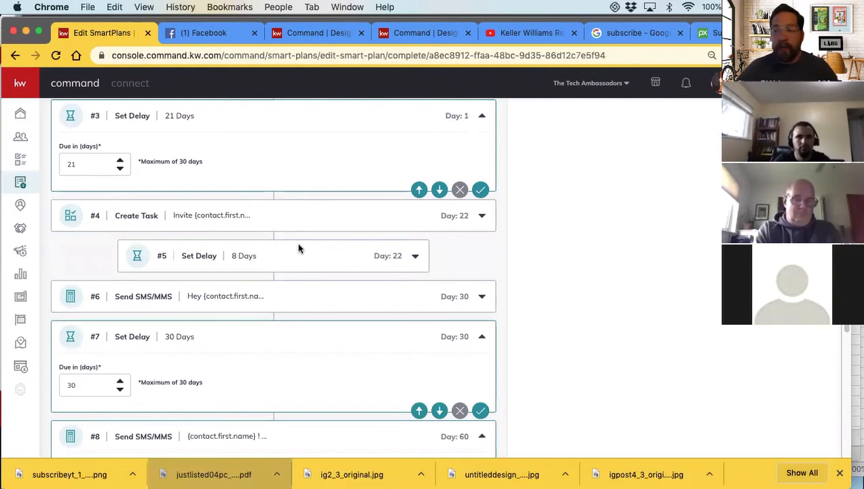
{"action": "scroll", "coordinate": [302, 252], "scroll_direction": "down", "scroll_amount": 7}
{"action": "scroll", "coordinate": [305, 250], "scroll_direction": "down", "scroll_amount": 4}
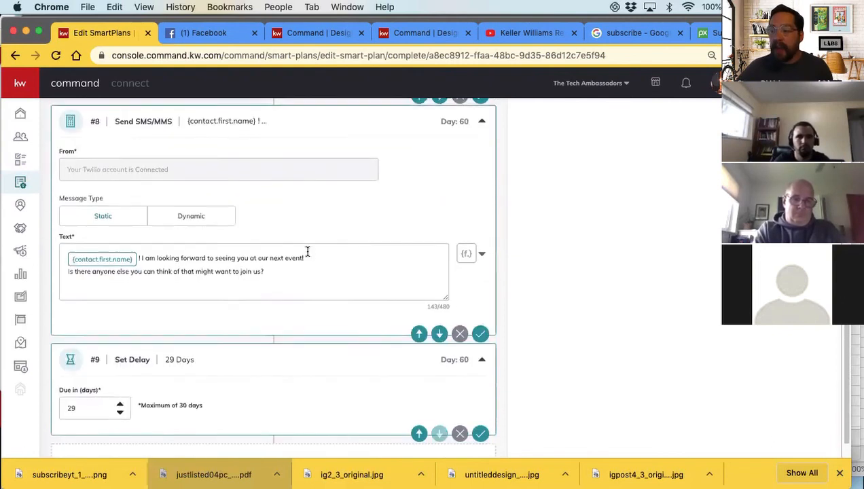
{"action": "scroll", "coordinate": [309, 257], "scroll_direction": "up", "scroll_amount": 3}
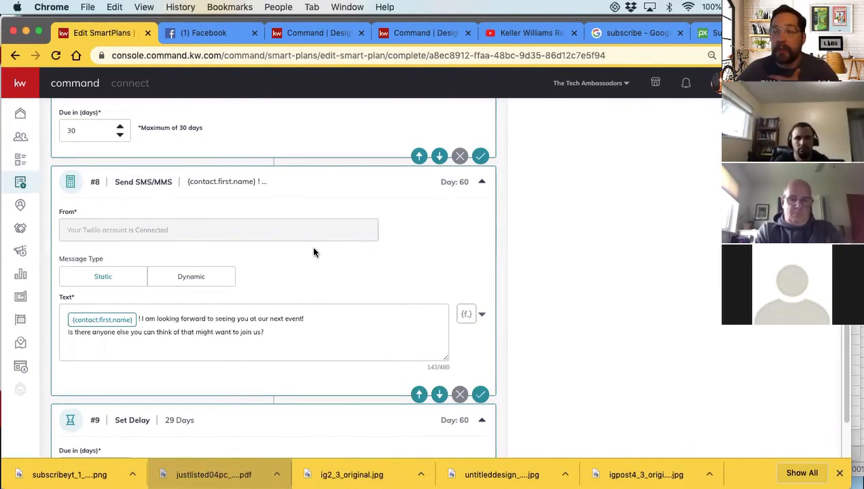
{"action": "scroll", "coordinate": [316, 258], "scroll_direction": "down", "scroll_amount": 3}
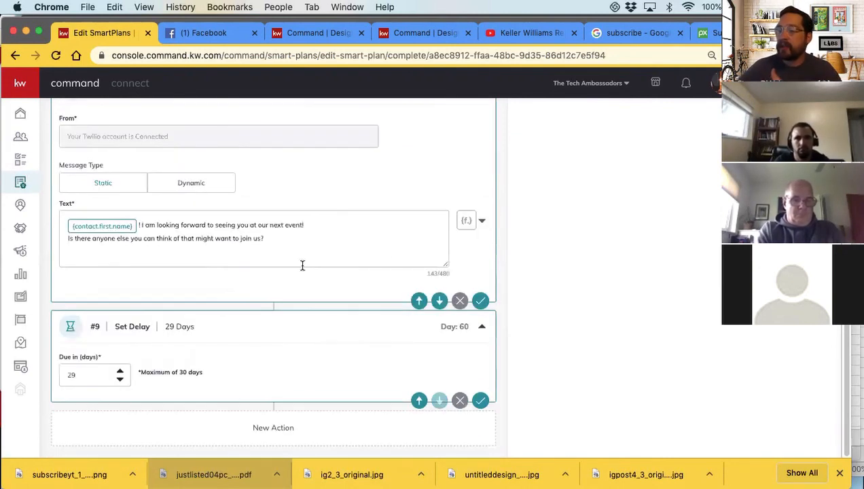
Add an Add to SmartPlan action after the 29-day delay and choose PC GRATITUDE/BEER Follow UP as its plan
{"action": "scroll", "coordinate": [512, 319], "scroll_direction": "up", "scroll_amount": 2}
{"action": "scroll", "coordinate": [583, 292], "scroll_direction": "up", "scroll_amount": 10}
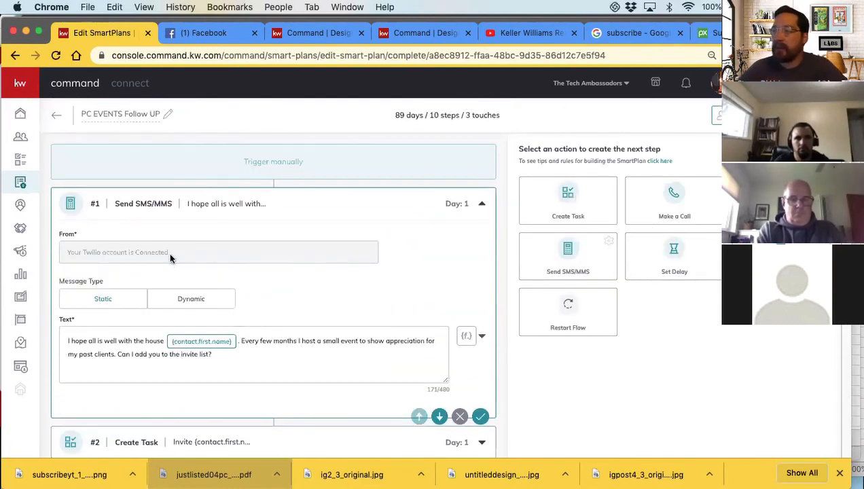
{"action": "scroll", "coordinate": [182, 266], "scroll_direction": "down", "scroll_amount": 10}
{"action": "left_click", "coordinate": [112, 370]}
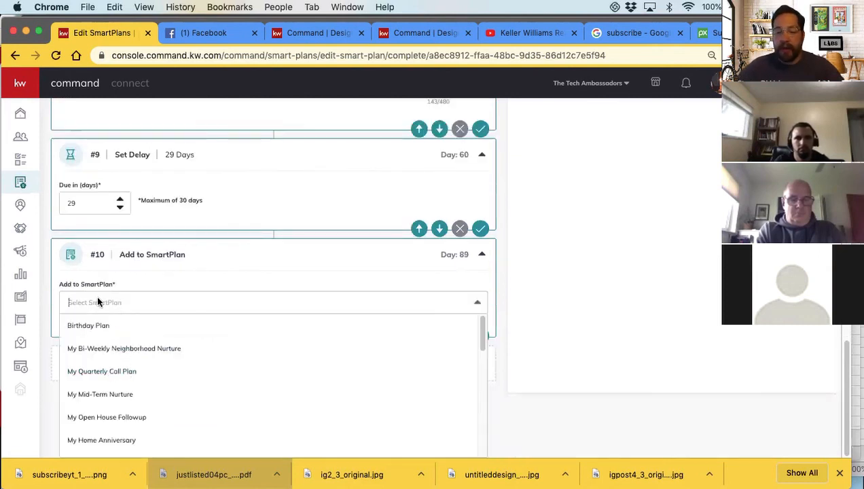
{"action": "type", "text": "pc"}
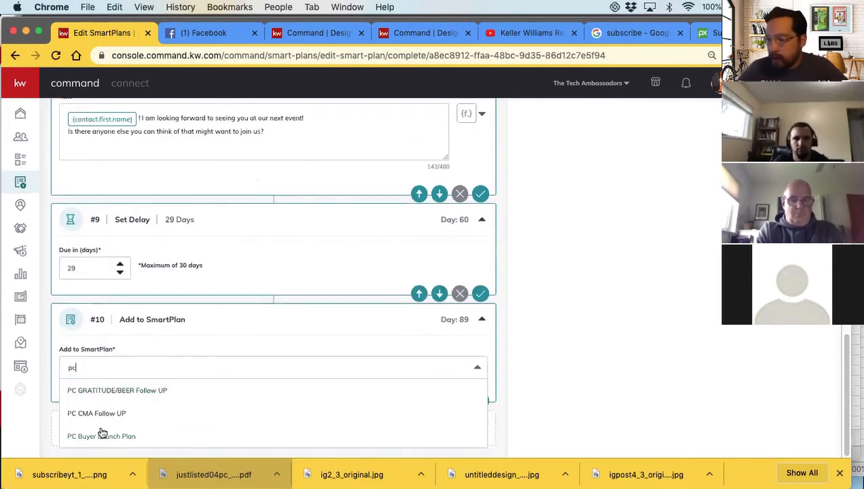
{"action": "left_click", "coordinate": [117, 390]}
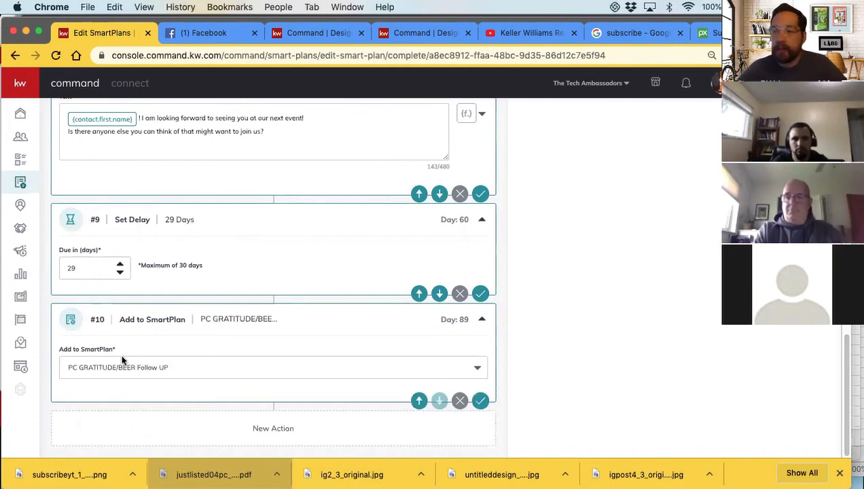
Save the final Add to SmartPlan action in PC EVENTS Follow UP, return to the plan list and open PC GRATITUDE/BEER Follow UP for editing
{"action": "left_click", "coordinate": [483, 402]}
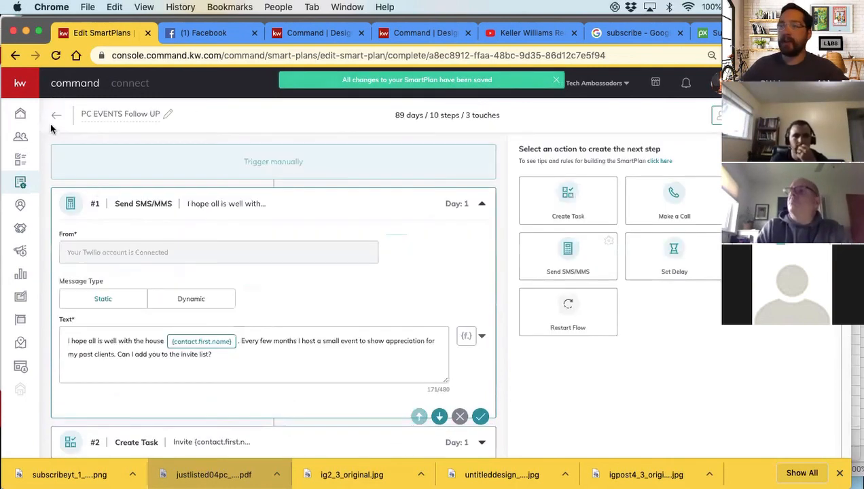
{"action": "left_click", "coordinate": [55, 117]}
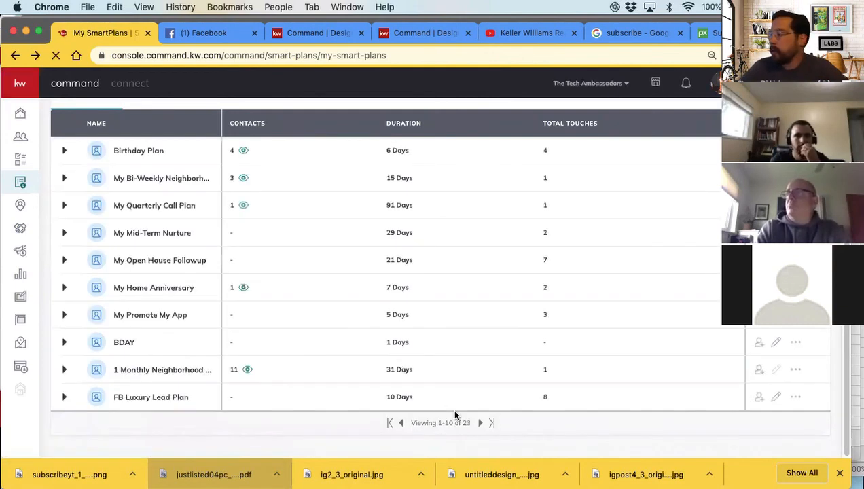
{"action": "left_click", "coordinate": [492, 422]}
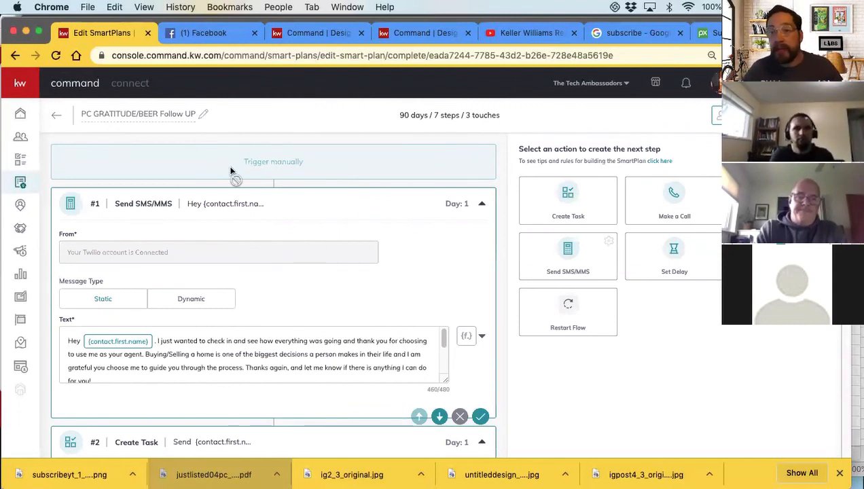
Read the full Day 1 thank-you text message, including its favorite-beer question and signature
{"action": "scroll", "coordinate": [246, 209], "scroll_direction": "down", "scroll_amount": 2}
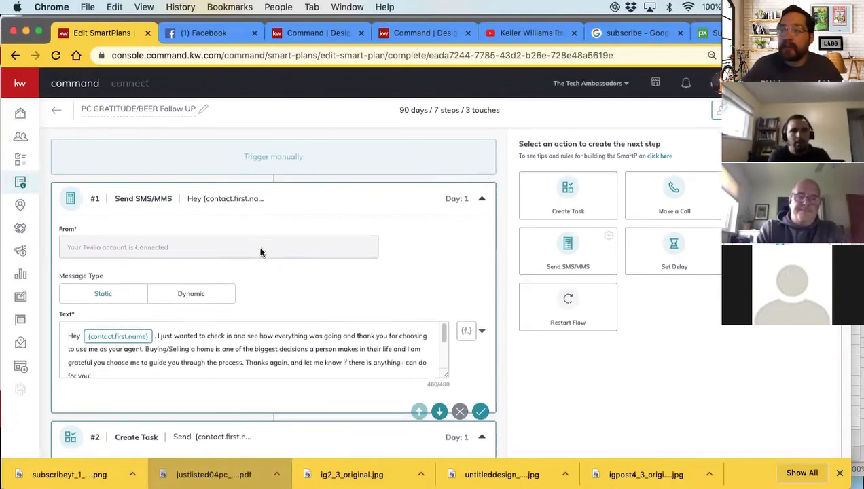
{"action": "scroll", "coordinate": [240, 315], "scroll_direction": "down", "scroll_amount": 1}
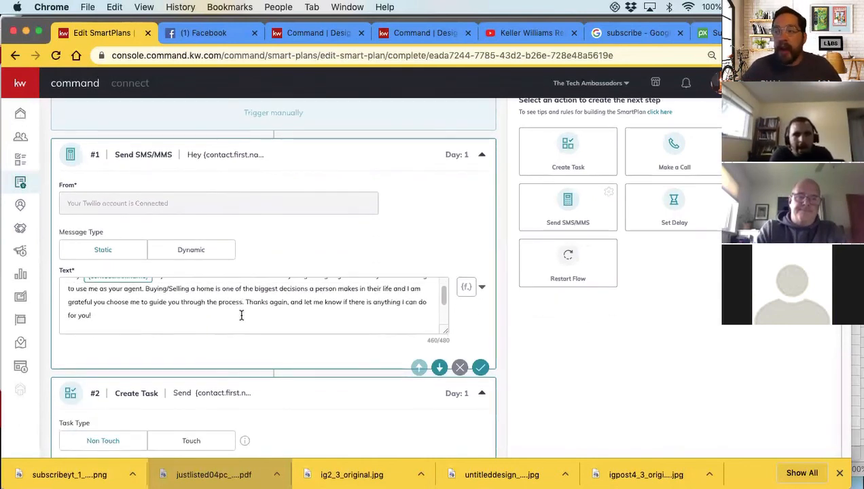
{"action": "scroll", "coordinate": [241, 317], "scroll_direction": "up", "scroll_amount": 1}
{"action": "scroll", "coordinate": [324, 240], "scroll_direction": "up", "scroll_amount": 1}
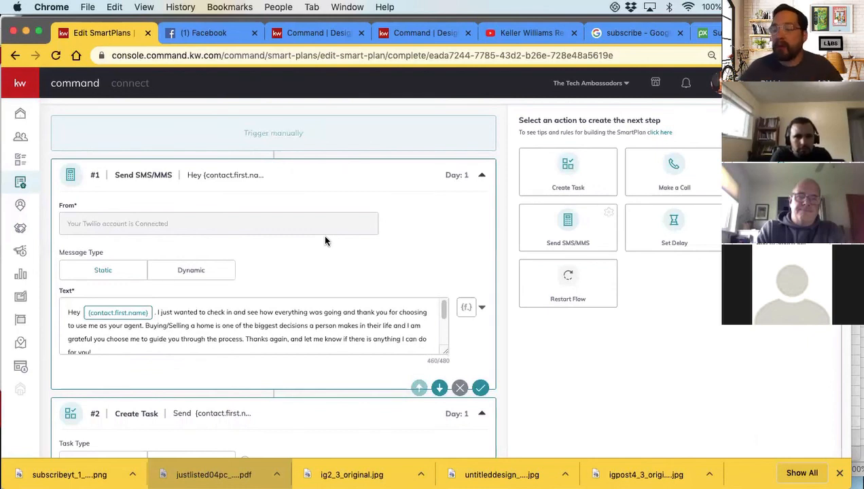
{"action": "scroll", "coordinate": [324, 236], "scroll_direction": "down", "scroll_amount": 2}
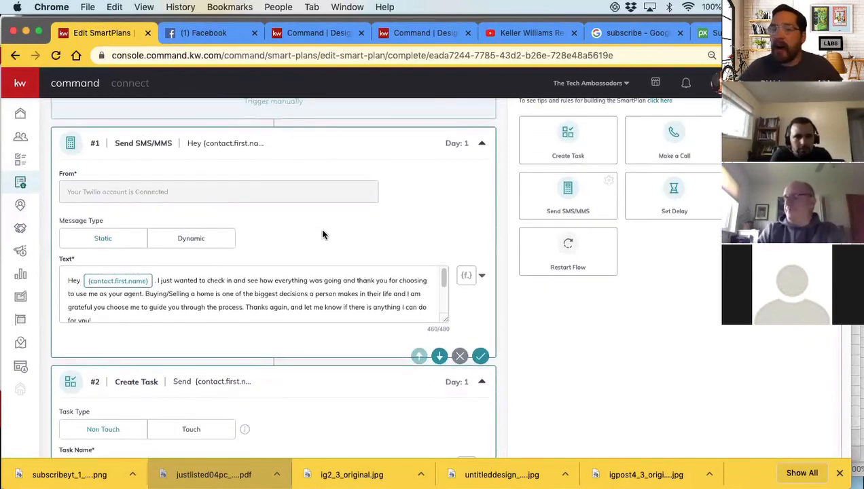
{"action": "scroll", "coordinate": [323, 235], "scroll_direction": "down", "scroll_amount": 1}
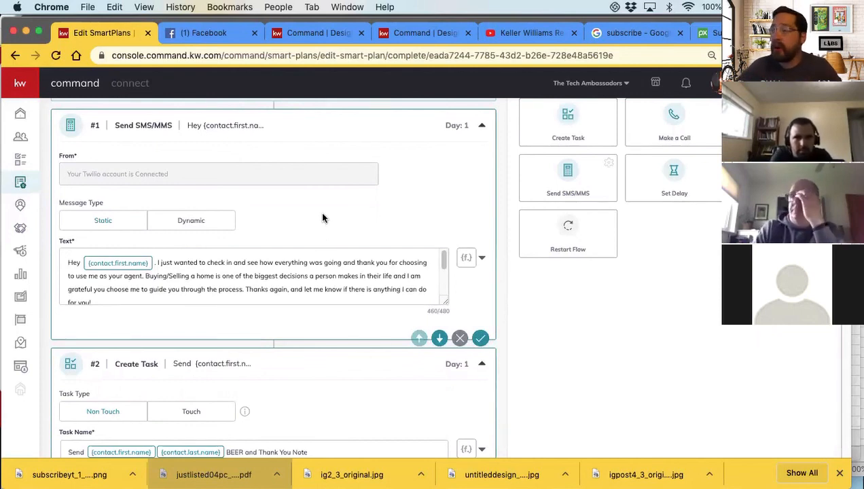
{"action": "scroll", "coordinate": [323, 217], "scroll_direction": "down", "scroll_amount": 1}
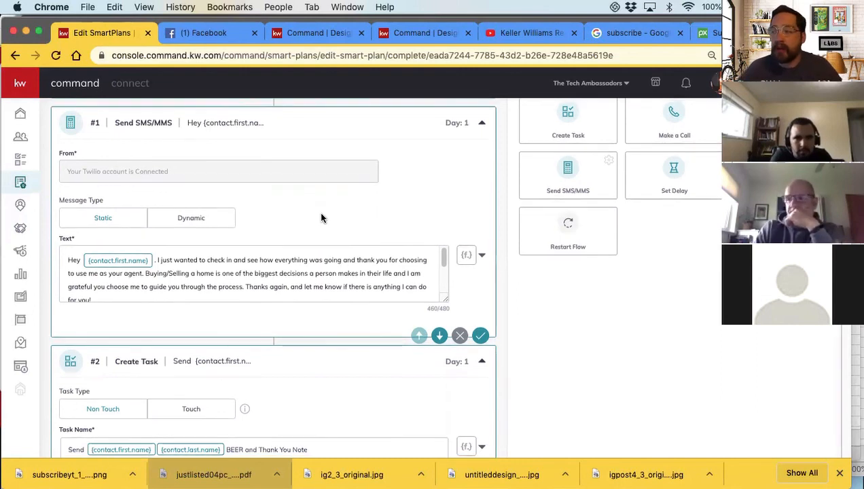
{"action": "left_click", "coordinate": [285, 263]}
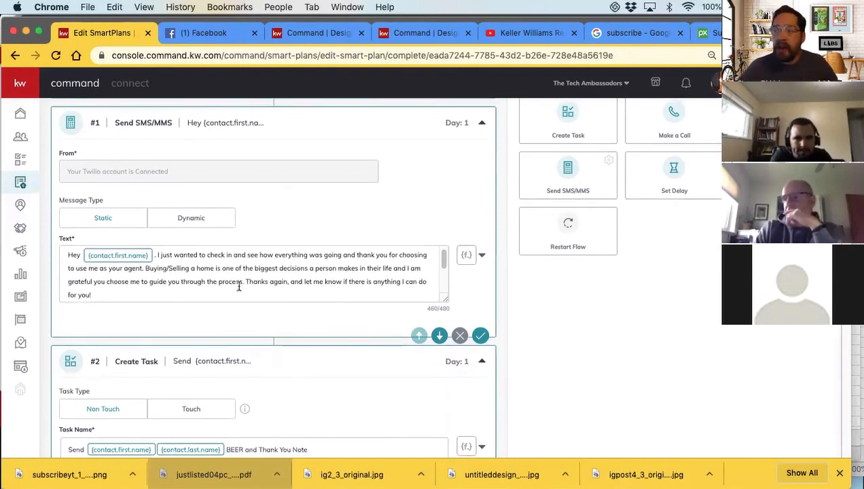
{"action": "scroll", "coordinate": [276, 286], "scroll_direction": "down", "scroll_amount": 1}
{"action": "scroll", "coordinate": [276, 287], "scroll_direction": "down", "scroll_amount": 2}
{"action": "scroll", "coordinate": [276, 286], "scroll_direction": "up", "scroll_amount": 3}
{"action": "scroll", "coordinate": [238, 293], "scroll_direction": "down", "scroll_amount": 2}
{"action": "scroll", "coordinate": [238, 294], "scroll_direction": "down", "scroll_amount": 2}
{"action": "left_click", "coordinate": [66, 271]}
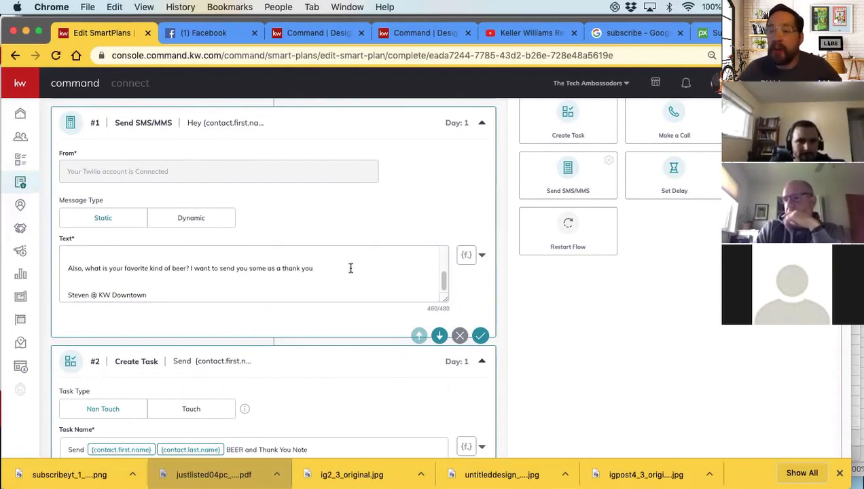
Review the Day 1 beer and thank-you note task, the 30-day delay after it and the Day 31 text message
{"action": "scroll", "coordinate": [216, 278], "scroll_direction": "down", "scroll_amount": 3}
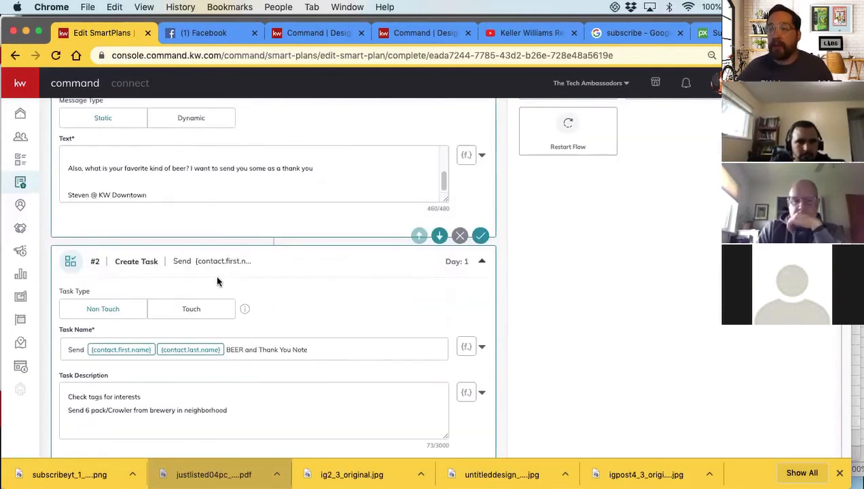
{"action": "scroll", "coordinate": [217, 281], "scroll_direction": "down", "scroll_amount": 2}
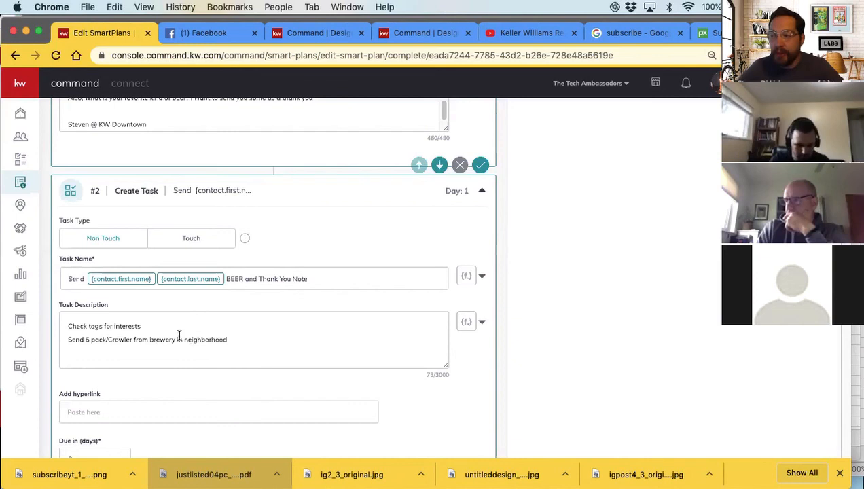
{"action": "scroll", "coordinate": [179, 335], "scroll_direction": "down", "scroll_amount": 3}
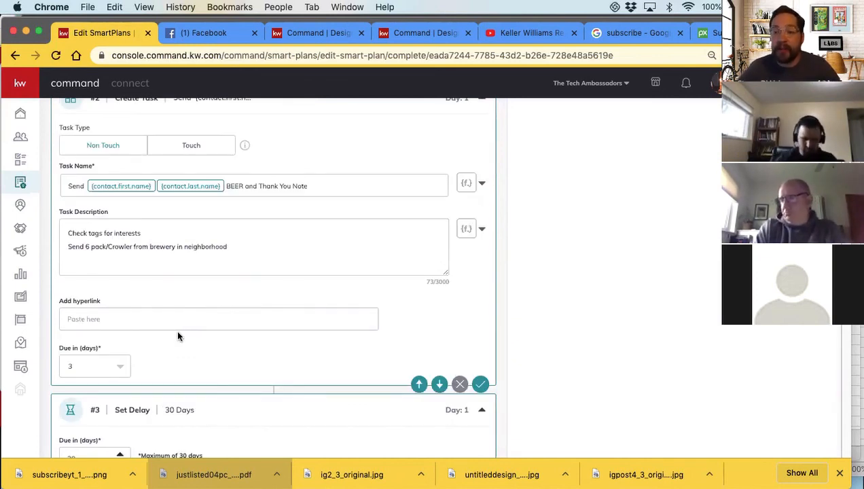
{"action": "scroll", "coordinate": [177, 335], "scroll_direction": "down", "scroll_amount": 4}
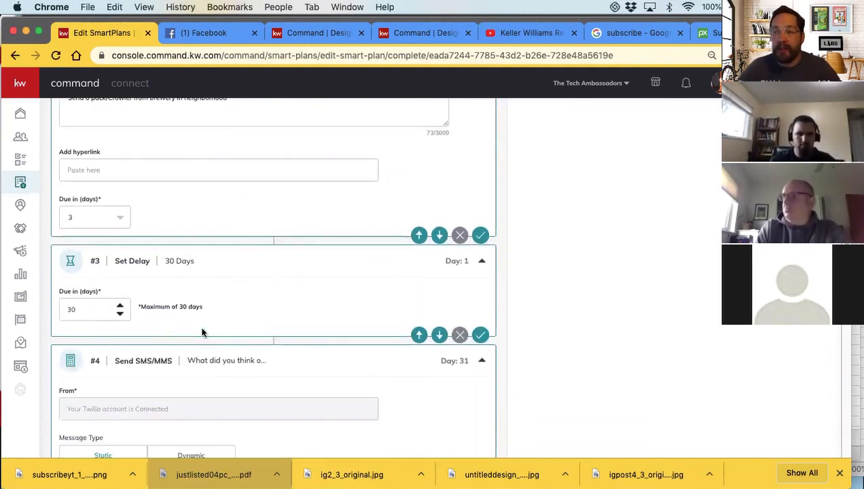
{"action": "scroll", "coordinate": [150, 307], "scroll_direction": "down", "scroll_amount": 3}
{"action": "scroll", "coordinate": [151, 310], "scroll_direction": "down", "scroll_amount": 3}
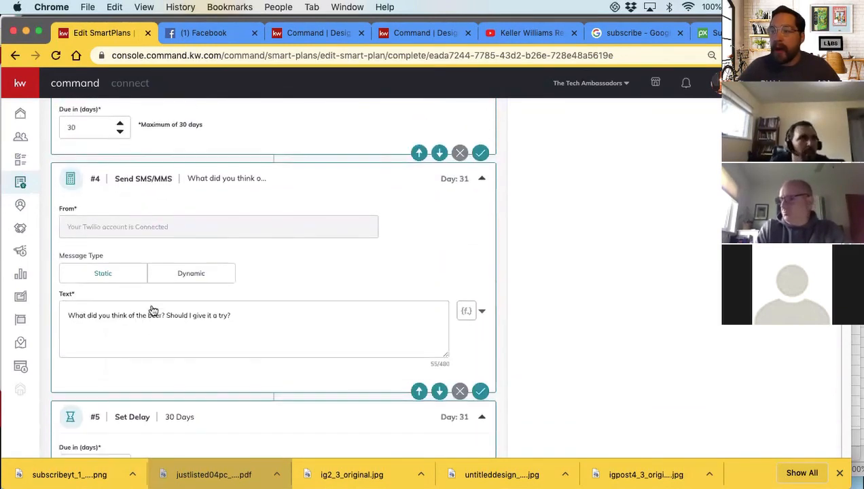
Compare the Day 1 beer task's name, description and due days with the favorite-beer text message before it
{"action": "scroll", "coordinate": [140, 320], "scroll_direction": "up", "scroll_amount": 10}
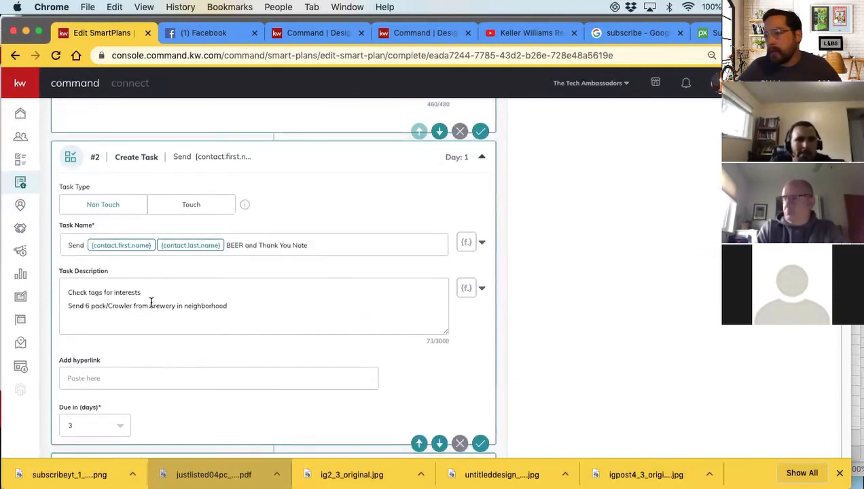
{"action": "scroll", "coordinate": [151, 304], "scroll_direction": "down", "scroll_amount": 1}
{"action": "scroll", "coordinate": [150, 303], "scroll_direction": "down", "scroll_amount": 1}
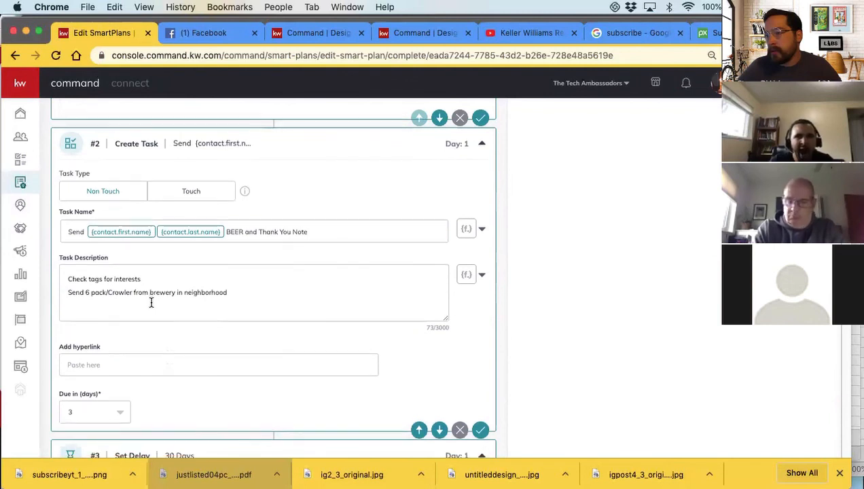
{"action": "scroll", "coordinate": [143, 285], "scroll_direction": "up", "scroll_amount": 6}
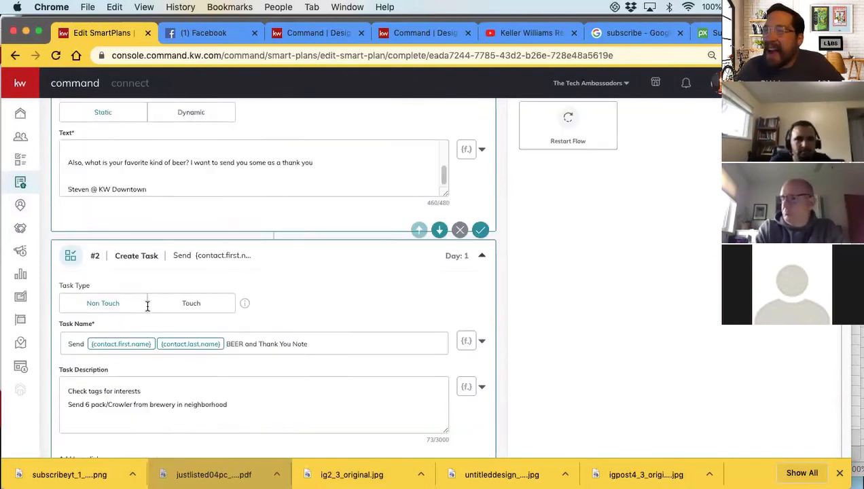
{"action": "scroll", "coordinate": [146, 302], "scroll_direction": "down", "scroll_amount": 7}
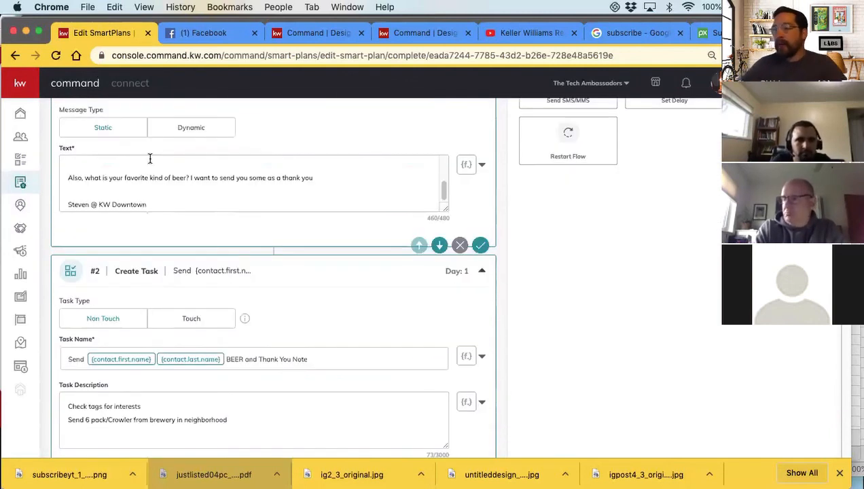
{"action": "scroll", "coordinate": [159, 279], "scroll_direction": "up", "scroll_amount": 5}
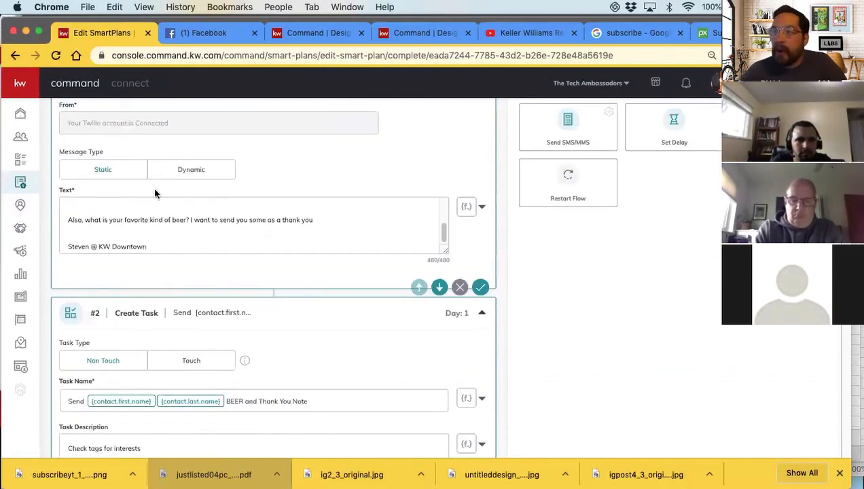
{"action": "scroll", "coordinate": [187, 275], "scroll_direction": "up", "scroll_amount": 3}
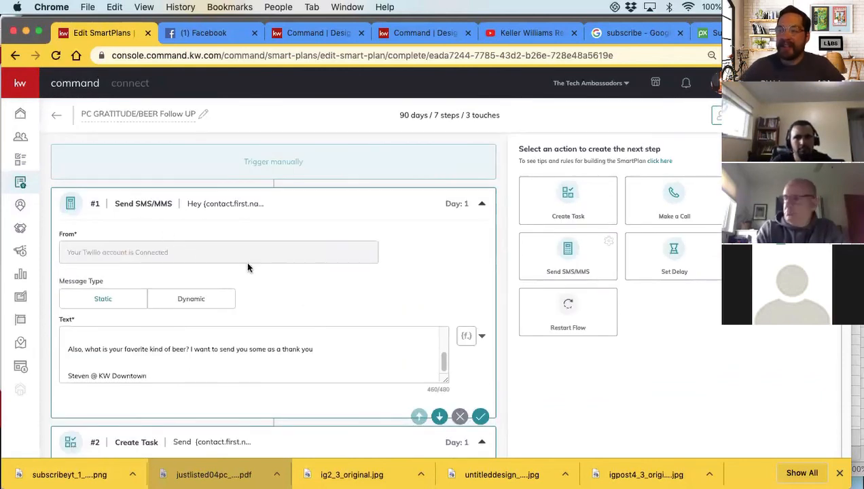
{"action": "scroll", "coordinate": [245, 264], "scroll_direction": "down", "scroll_amount": 6}
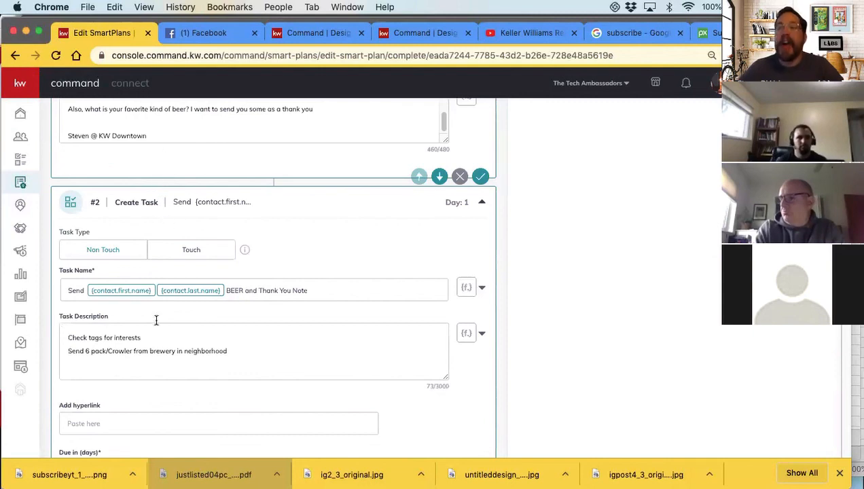
{"action": "scroll", "coordinate": [185, 319], "scroll_direction": "down", "scroll_amount": 2}
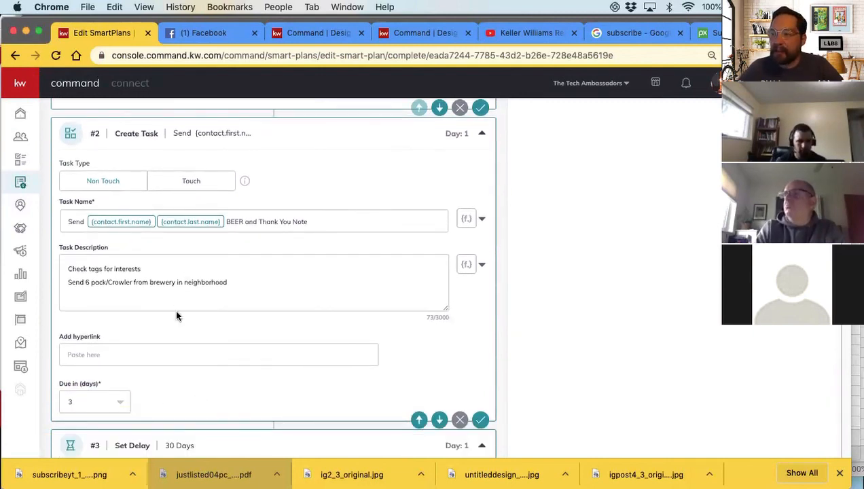
{"action": "scroll", "coordinate": [178, 315], "scroll_direction": "up", "scroll_amount": 1}
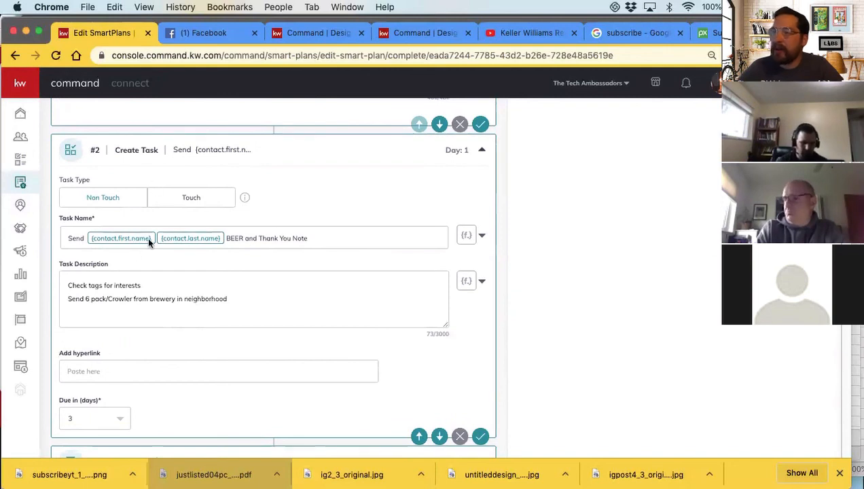
{"action": "scroll", "coordinate": [167, 323], "scroll_direction": "down", "scroll_amount": 5}
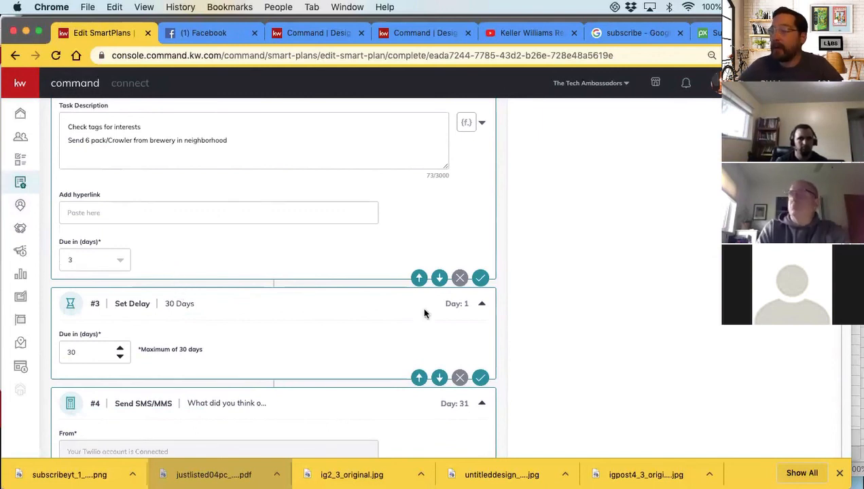
Add a Create Task action after the 29-day delay and name it "Send Beer to {contact.first.name}"
{"action": "scroll", "coordinate": [424, 313], "scroll_direction": "up", "scroll_amount": 10}
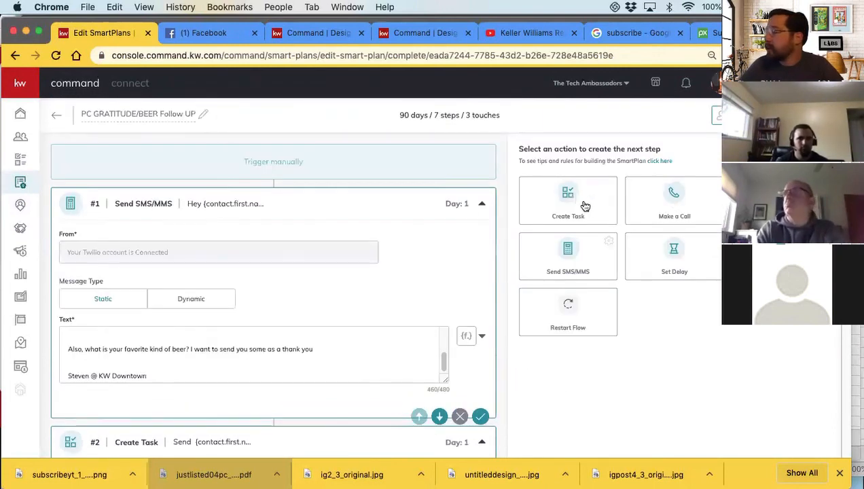
{"action": "scroll", "coordinate": [212, 401], "scroll_direction": "down", "scroll_amount": 20}
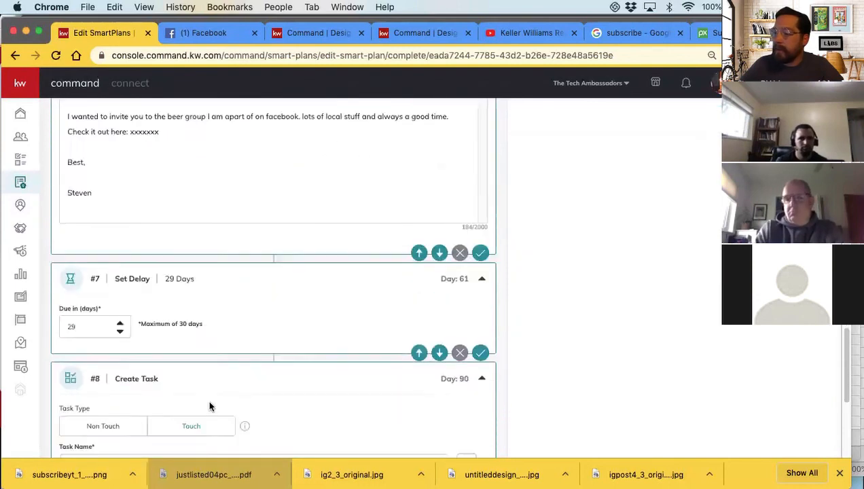
{"action": "left_click", "coordinate": [100, 204]}
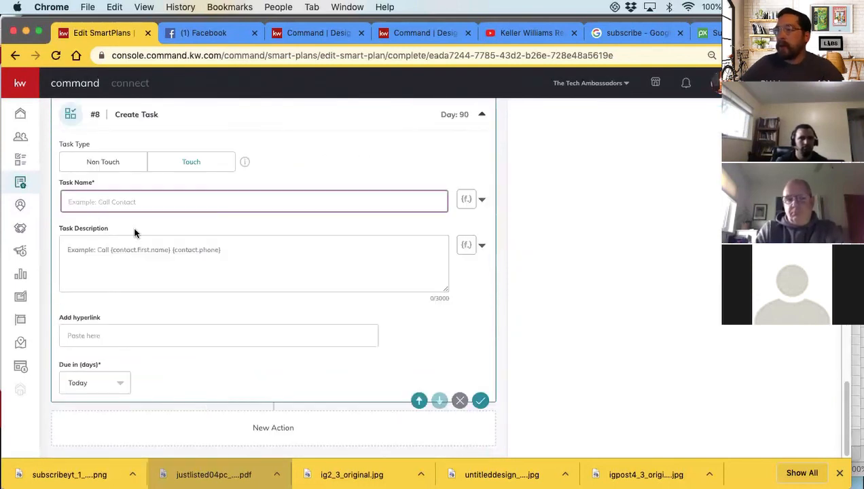
{"action": "scroll", "coordinate": [135, 234], "scroll_direction": "up", "scroll_amount": 4}
{"action": "scroll", "coordinate": [132, 272], "scroll_direction": "down", "scroll_amount": 2}
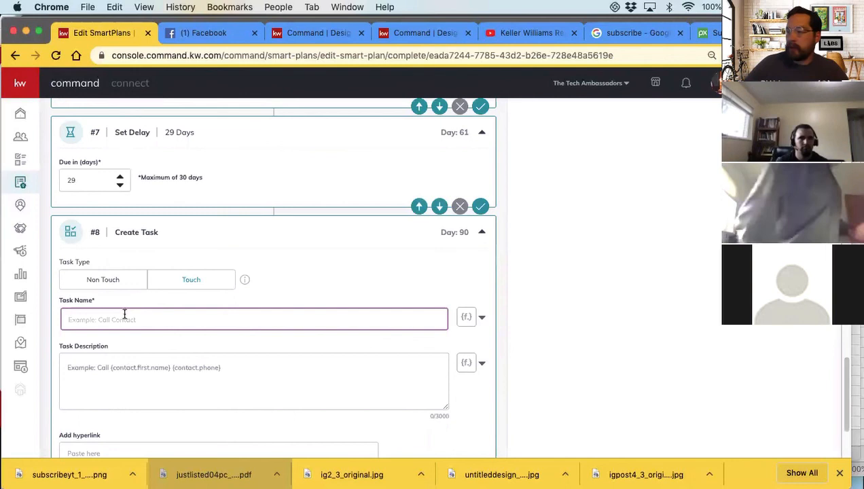
{"action": "type", "text": "Send Beer to"}
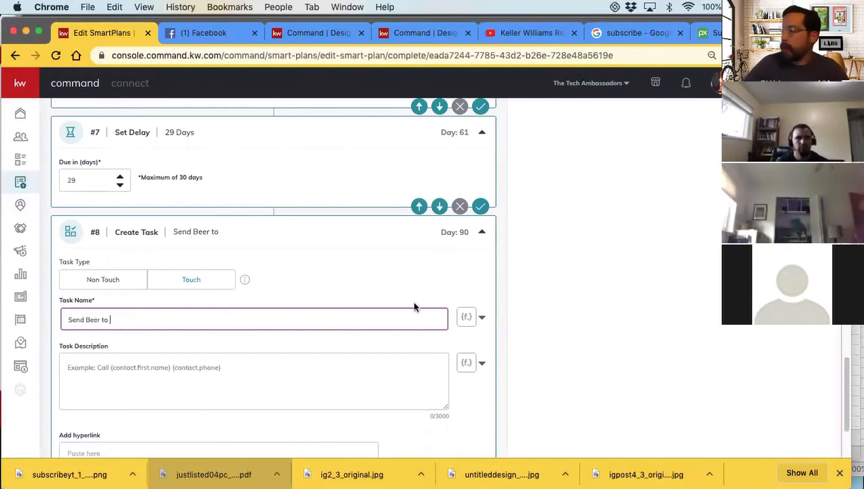
{"action": "left_click", "coordinate": [483, 321]}
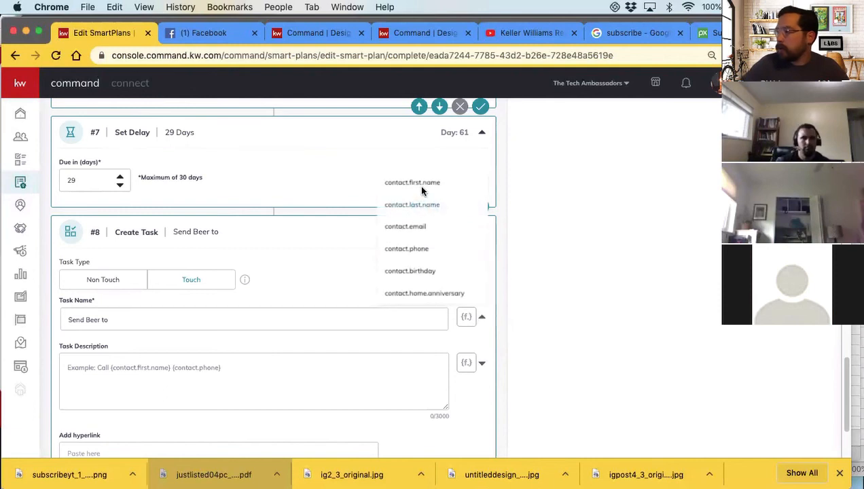
{"action": "left_click", "coordinate": [421, 183]}
Fill in the new Send Beer task's description with "check contact Beer field"
{"action": "left_click", "coordinate": [123, 373]}
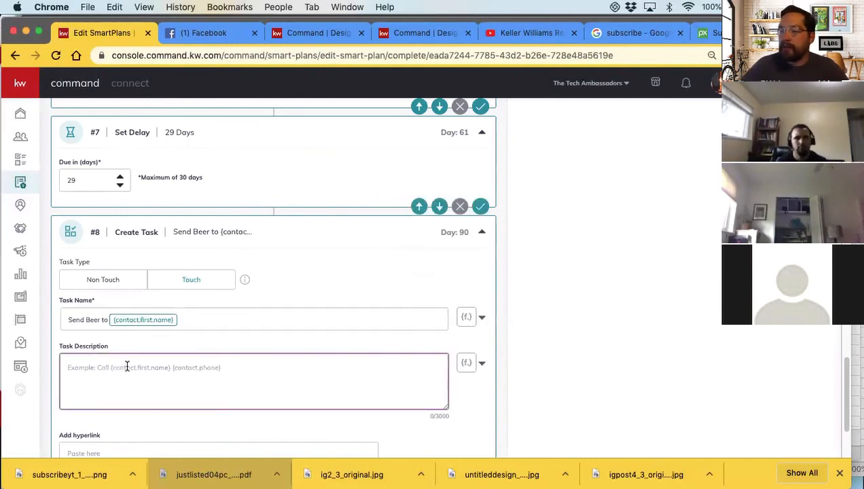
{"action": "type", "text": "check contact "}
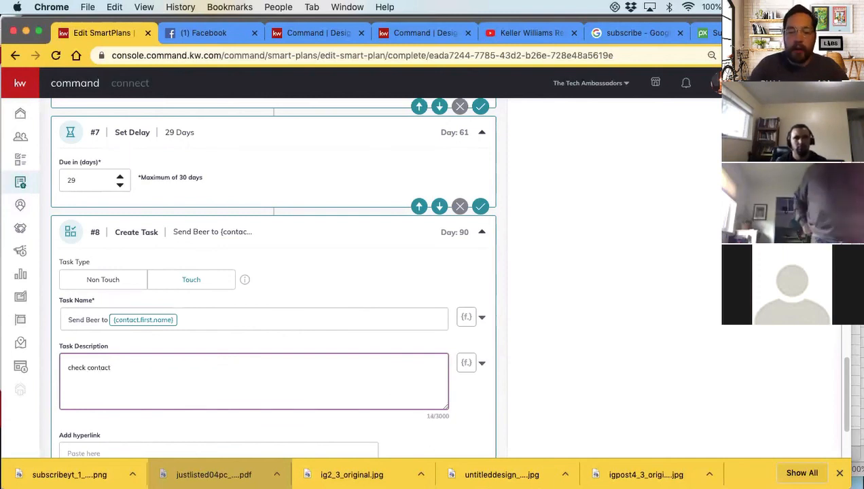
{"action": "type", "text": "Be"}
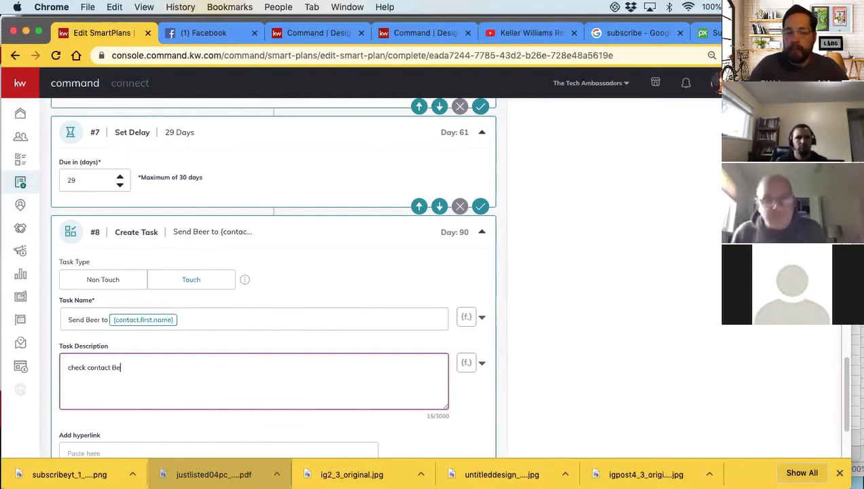
{"action": "type", "text": "er field"}
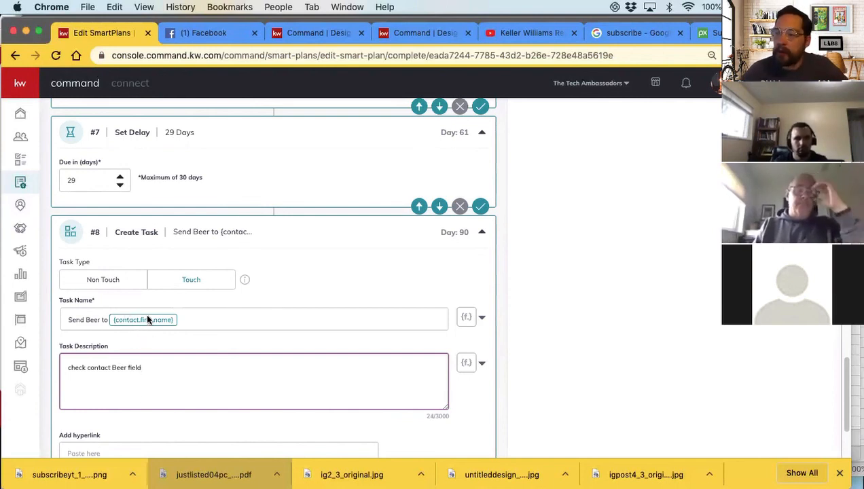
{"action": "scroll", "coordinate": [153, 328], "scroll_direction": "down", "scroll_amount": 3}
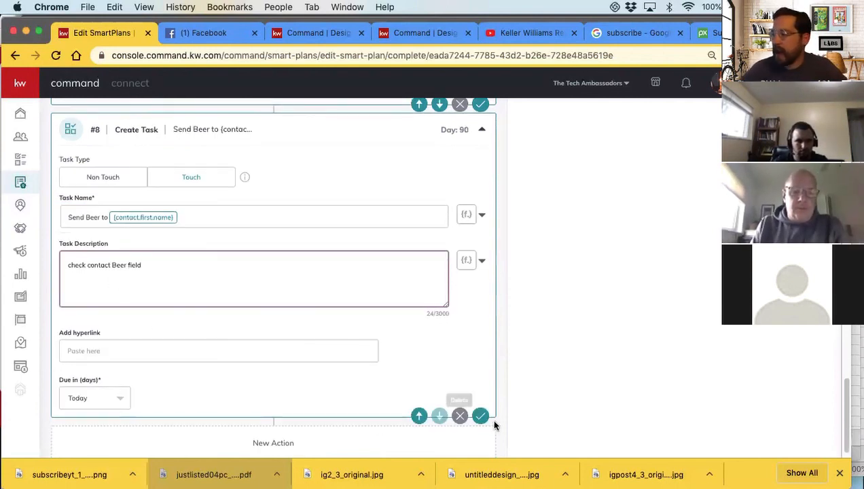
Reorder the new Send Beer task to sit directly after the "What did you think of the beer?" text message, above the second 30-day delay
{"action": "left_click", "coordinate": [419, 416]}
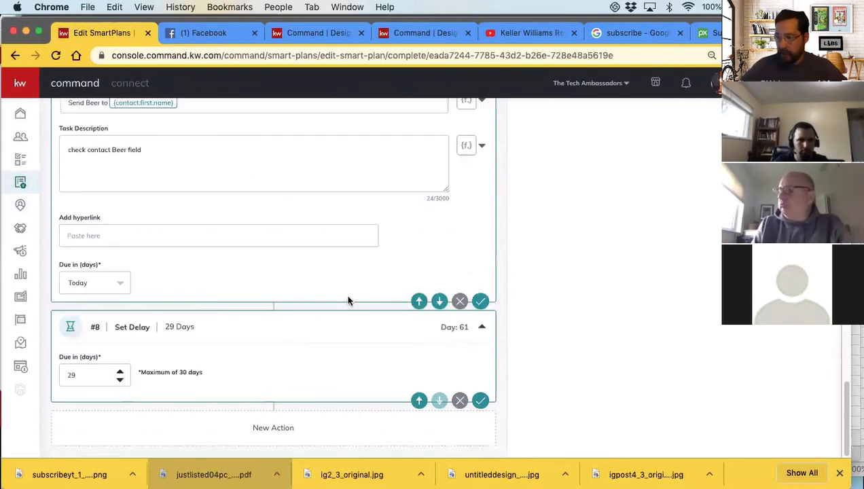
{"action": "scroll", "coordinate": [406, 380], "scroll_direction": "up", "scroll_amount": 1}
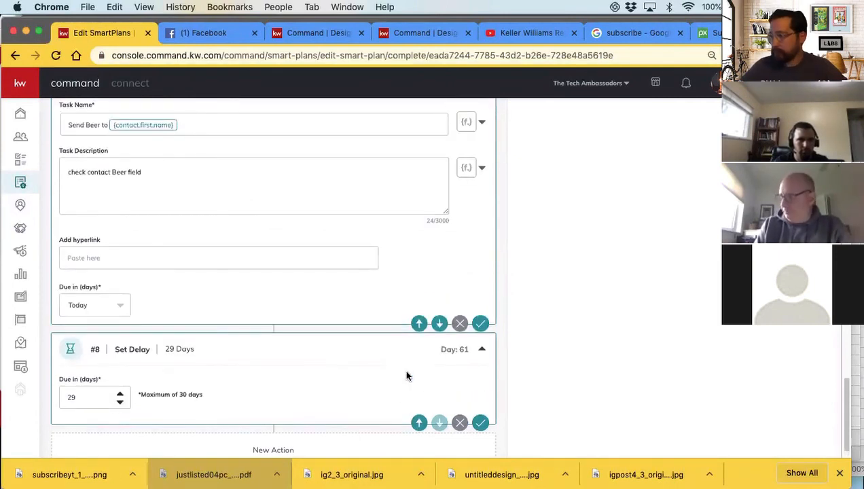
{"action": "left_click", "coordinate": [419, 323]}
{"action": "scroll", "coordinate": [438, 360], "scroll_direction": "down", "scroll_amount": 8}
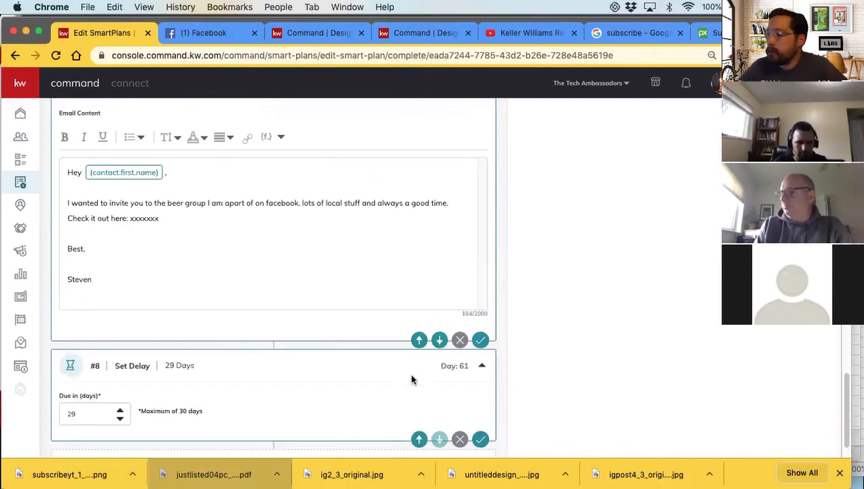
{"action": "scroll", "coordinate": [409, 371], "scroll_direction": "down", "scroll_amount": 1}
{"action": "scroll", "coordinate": [401, 363], "scroll_direction": "up", "scroll_amount": 10}
{"action": "scroll", "coordinate": [391, 358], "scroll_direction": "up", "scroll_amount": 2}
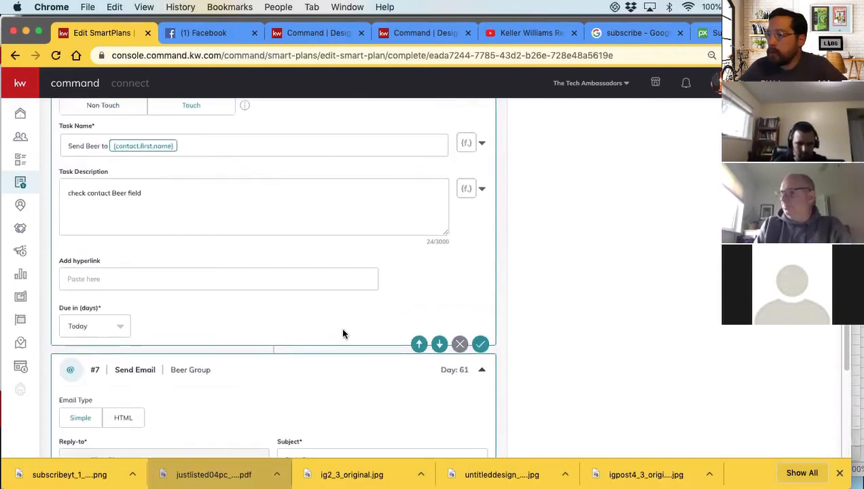
{"action": "left_click", "coordinate": [419, 345]}
{"action": "scroll", "coordinate": [374, 331], "scroll_direction": "up", "scroll_amount": 9}
{"action": "scroll", "coordinate": [374, 331], "scroll_direction": "down", "scroll_amount": 7}
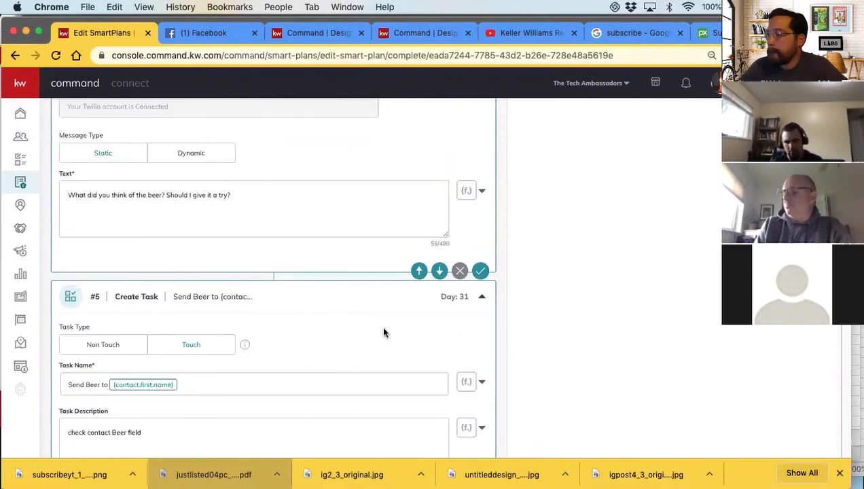
{"action": "left_click", "coordinate": [419, 268]}
{"action": "scroll", "coordinate": [342, 288], "scroll_direction": "up", "scroll_amount": 7}
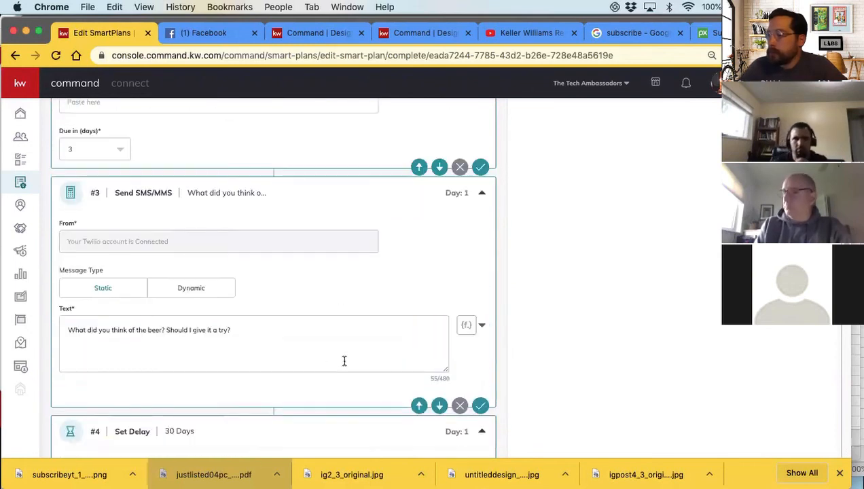
{"action": "scroll", "coordinate": [345, 361], "scroll_direction": "down", "scroll_amount": 8}
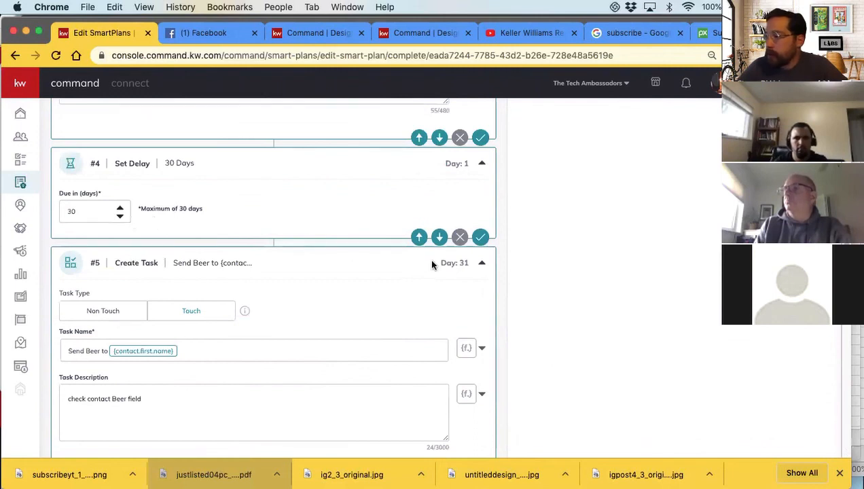
{"action": "left_click", "coordinate": [419, 237]}
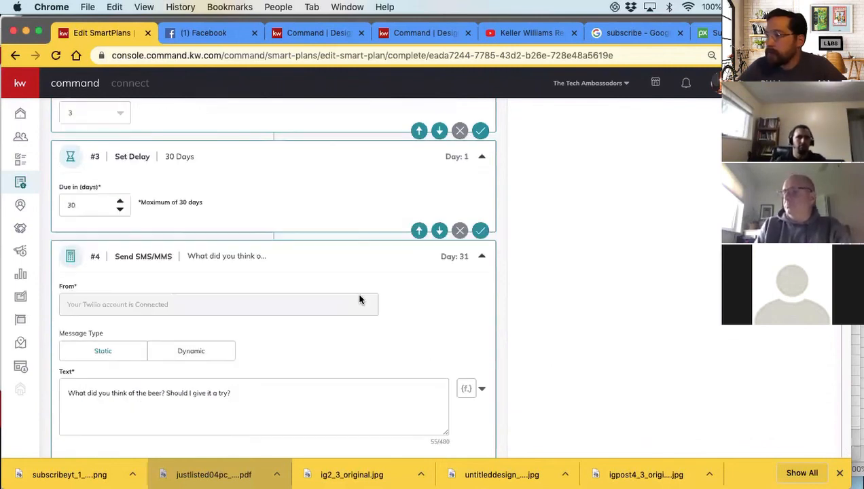
Check the sequence of the Day 1 beer and thank-you note task, the 30-day delay and the text message asking about the beer
{"action": "scroll", "coordinate": [360, 299], "scroll_direction": "up", "scroll_amount": 9}
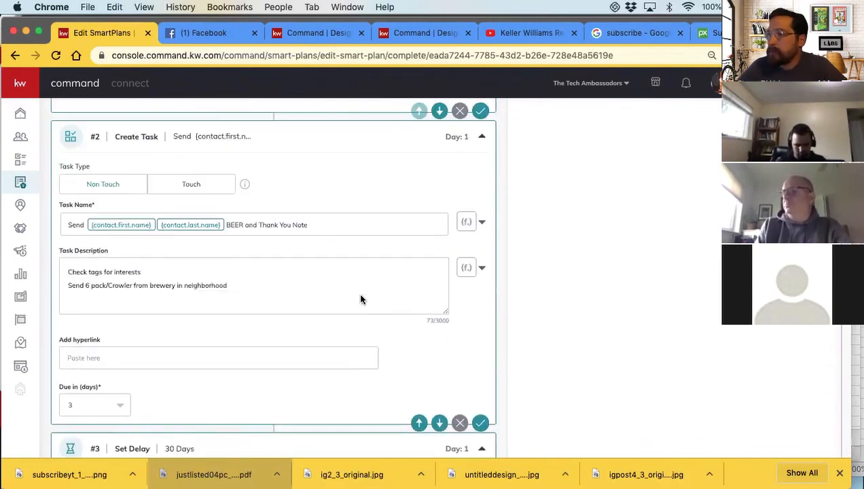
{"action": "scroll", "coordinate": [357, 295], "scroll_direction": "down", "scroll_amount": 6}
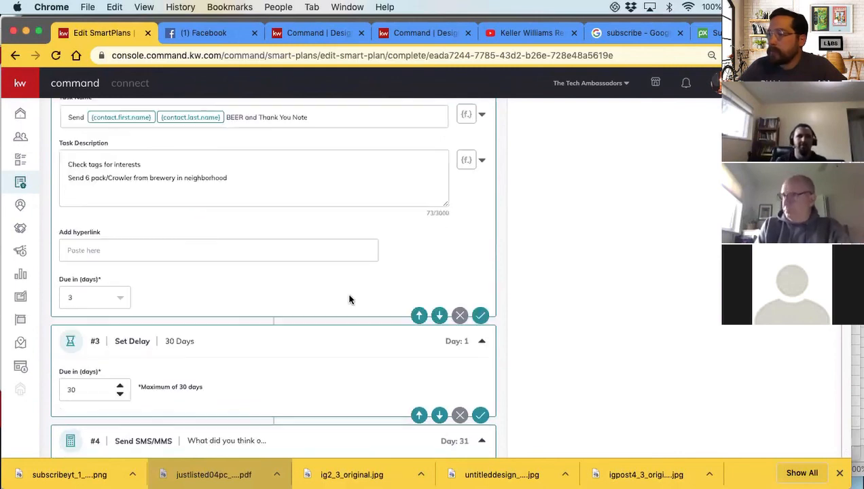
{"action": "scroll", "coordinate": [344, 307], "scroll_direction": "down", "scroll_amount": 1}
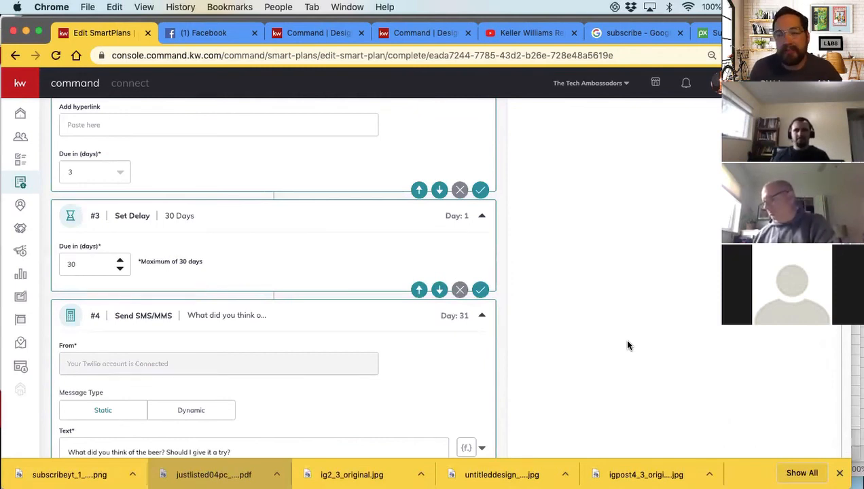
{"action": "scroll", "coordinate": [628, 340], "scroll_direction": "down", "scroll_amount": 1}
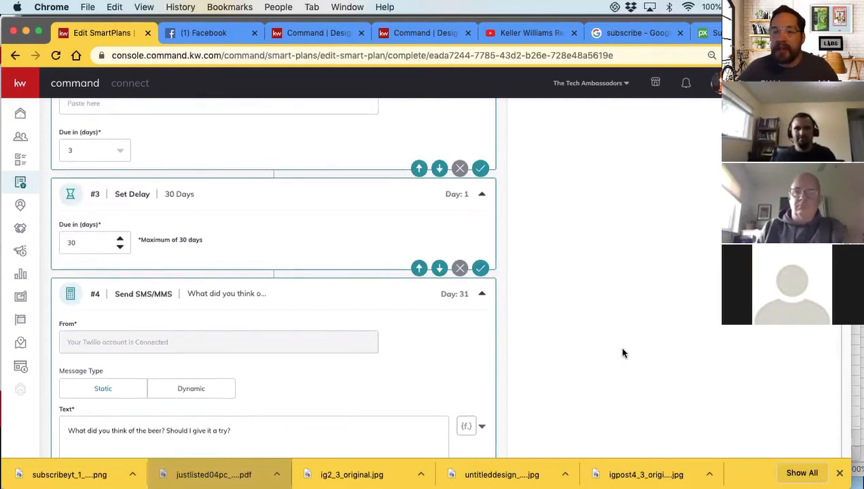
{"action": "scroll", "coordinate": [624, 353], "scroll_direction": "down", "scroll_amount": 1}
{"action": "scroll", "coordinate": [623, 352], "scroll_direction": "down", "scroll_amount": 1}
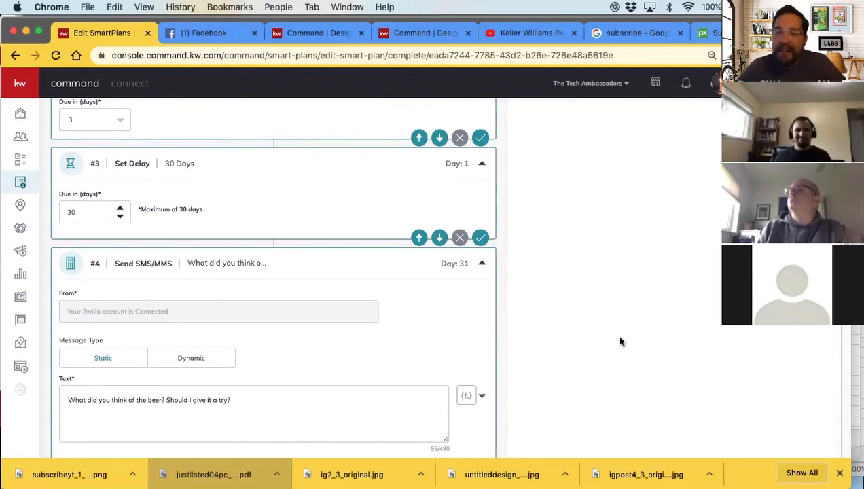
{"action": "scroll", "coordinate": [611, 357], "scroll_direction": "up", "scroll_amount": 5}
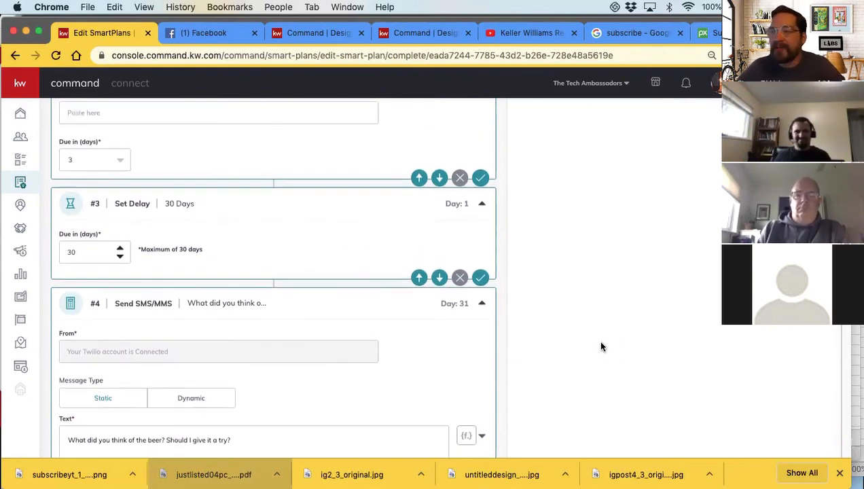
{"action": "scroll", "coordinate": [604, 345], "scroll_direction": "up", "scroll_amount": 2}
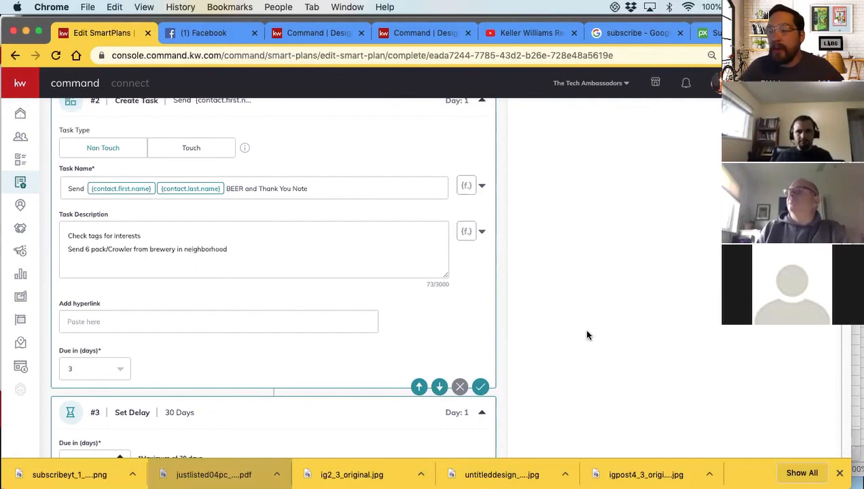
{"action": "scroll", "coordinate": [592, 360], "scroll_direction": "down", "scroll_amount": 1}
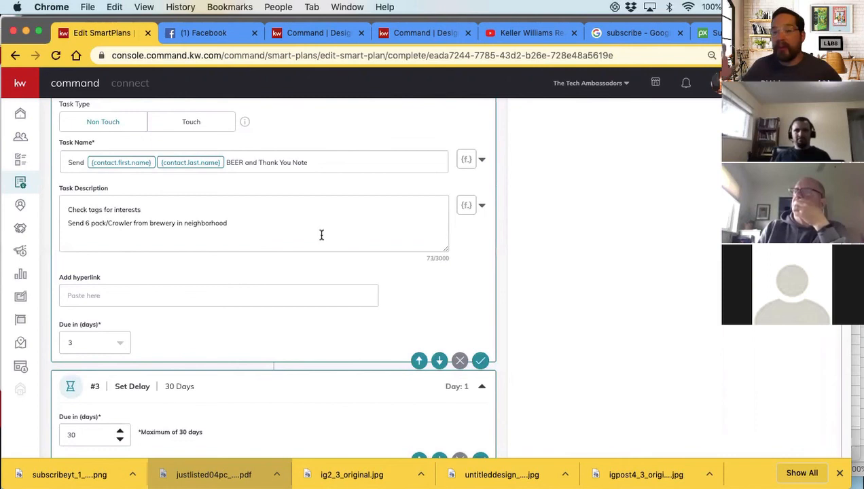
{"action": "scroll", "coordinate": [287, 250], "scroll_direction": "down", "scroll_amount": 1}
{"action": "scroll", "coordinate": [286, 272], "scroll_direction": "up", "scroll_amount": 1}
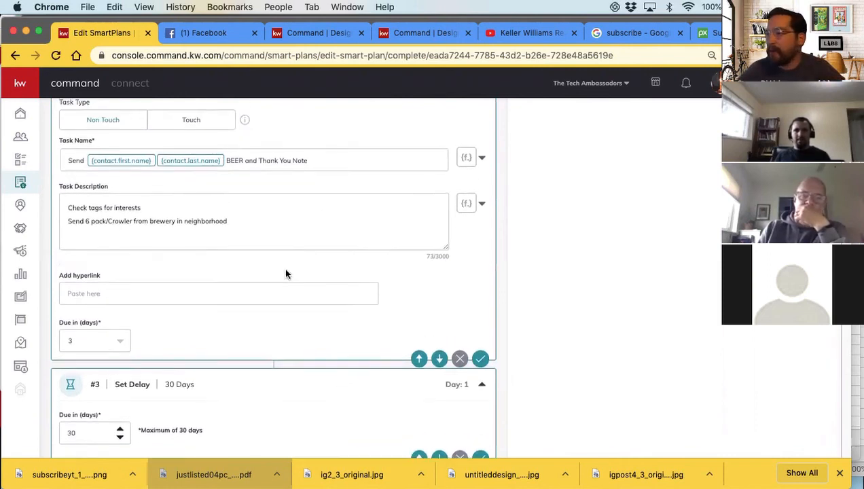
Collapse the Day 1 beer and thank-you note task and the Day 31 text message while reviewing the plan's order
{"action": "scroll", "coordinate": [285, 272], "scroll_direction": "up", "scroll_amount": 4}
{"action": "left_click", "coordinate": [482, 151]}
{"action": "scroll", "coordinate": [537, 231], "scroll_direction": "up", "scroll_amount": 7}
{"action": "scroll", "coordinate": [333, 268], "scroll_direction": "down", "scroll_amount": 6}
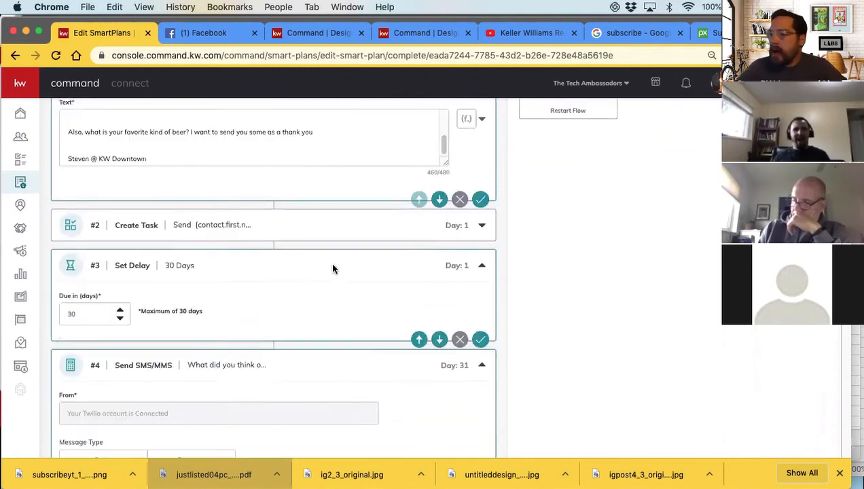
{"action": "scroll", "coordinate": [330, 268], "scroll_direction": "down", "scroll_amount": 5}
{"action": "scroll", "coordinate": [211, 255], "scroll_direction": "down", "scroll_amount": 1}
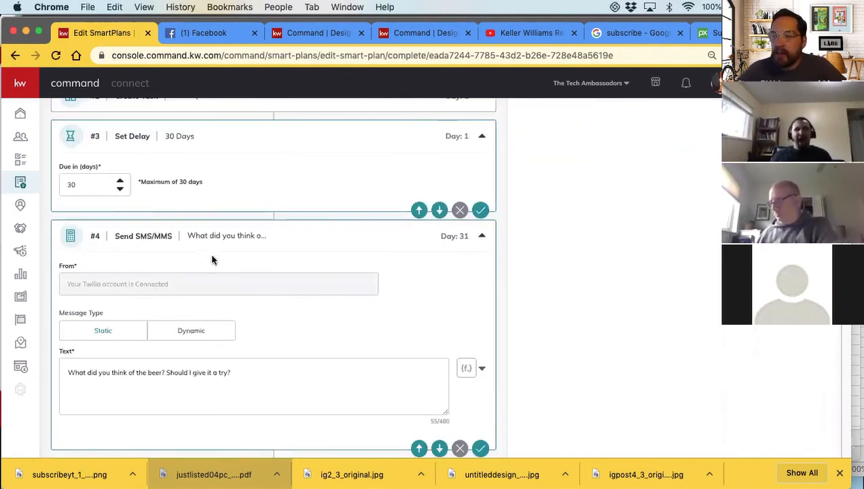
{"action": "scroll", "coordinate": [214, 261], "scroll_direction": "down", "scroll_amount": 3}
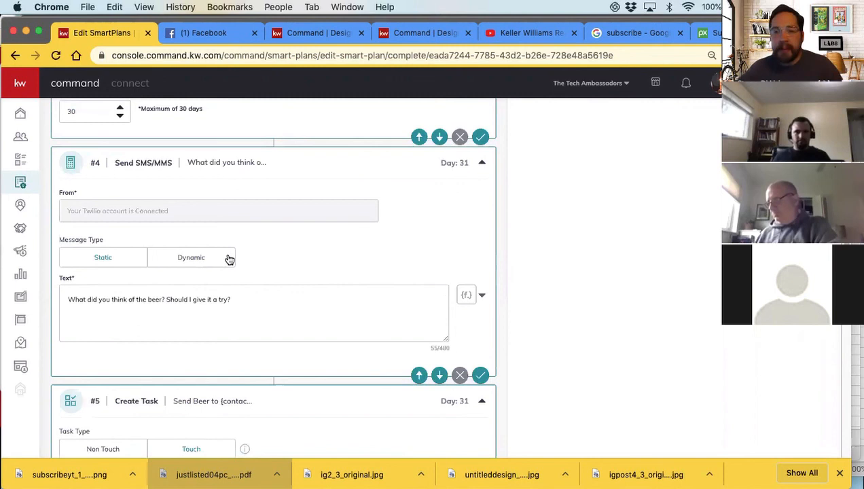
{"action": "scroll", "coordinate": [230, 258], "scroll_direction": "down", "scroll_amount": 1}
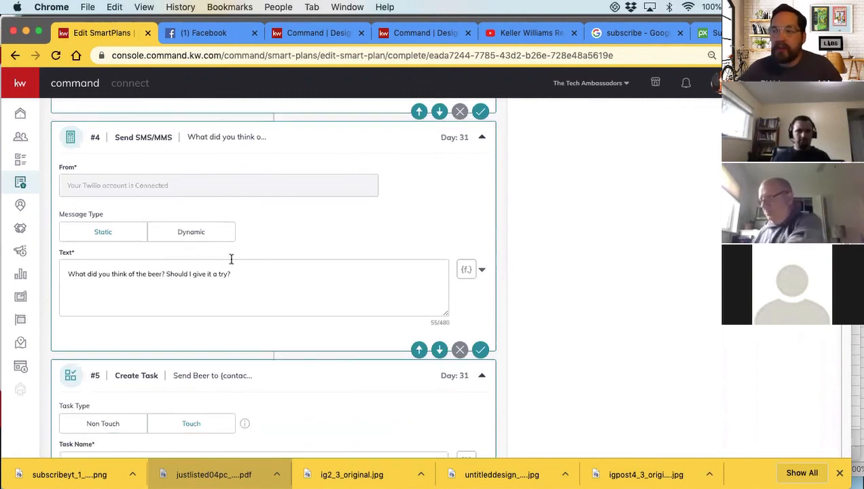
{"action": "left_click", "coordinate": [482, 136]}
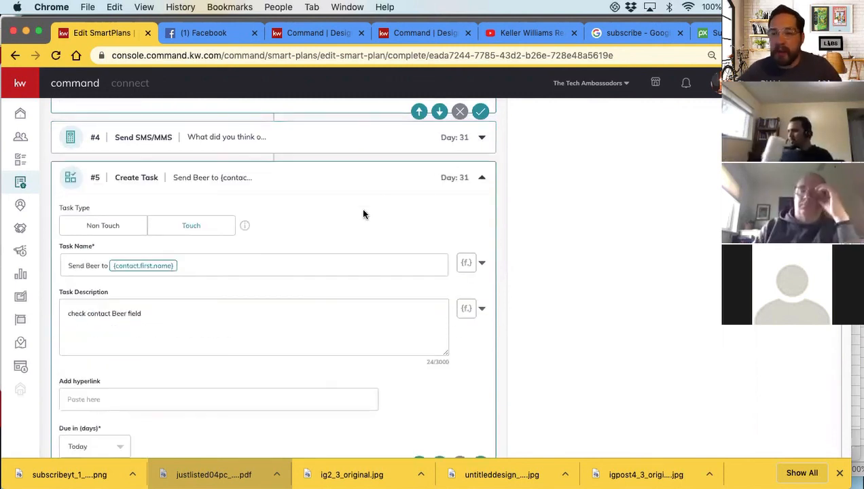
Review the Day 31 Send Beer task and the 30-day delay after it, collapsing both
{"action": "scroll", "coordinate": [363, 214], "scroll_direction": "down", "scroll_amount": 1}
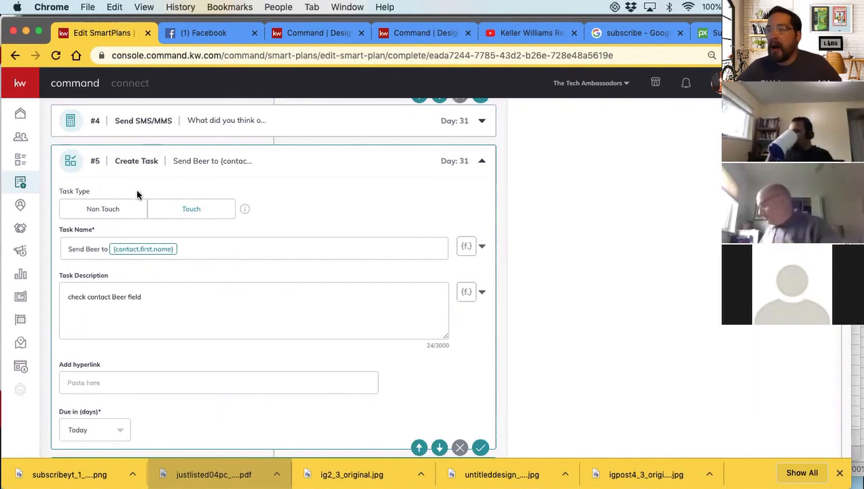
{"action": "scroll", "coordinate": [133, 173], "scroll_direction": "down", "scroll_amount": 1}
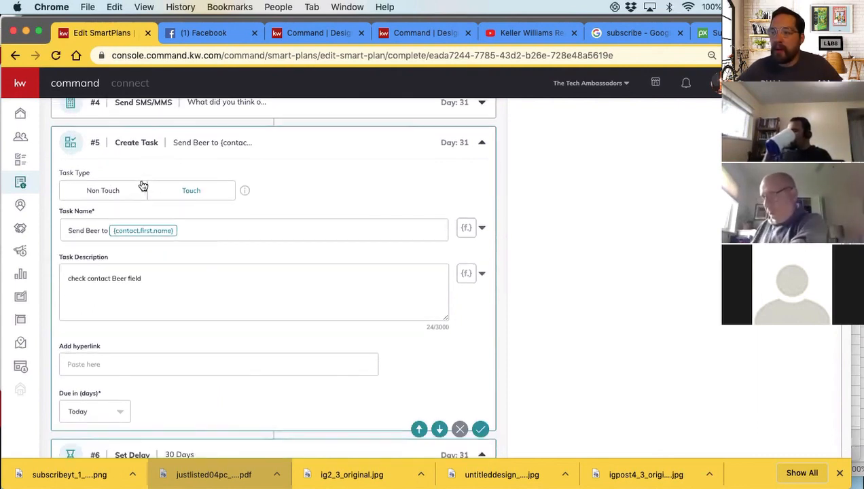
{"action": "left_click", "coordinate": [482, 144]}
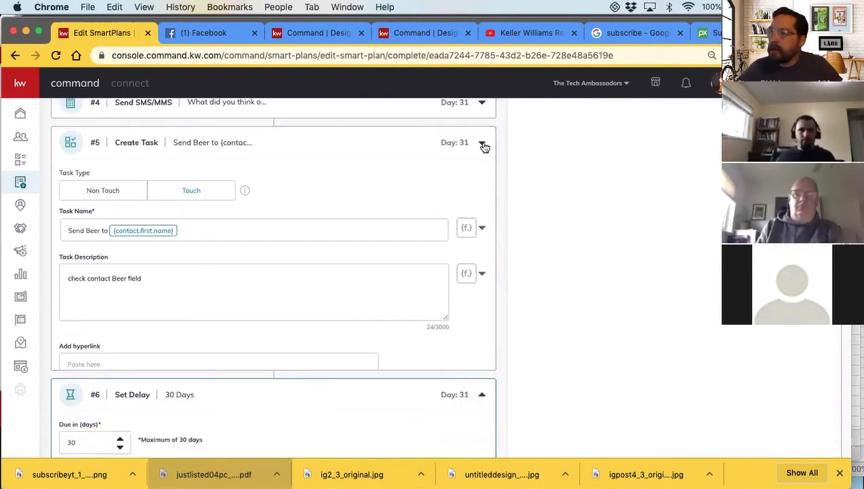
{"action": "scroll", "coordinate": [198, 228], "scroll_direction": "down", "scroll_amount": 3}
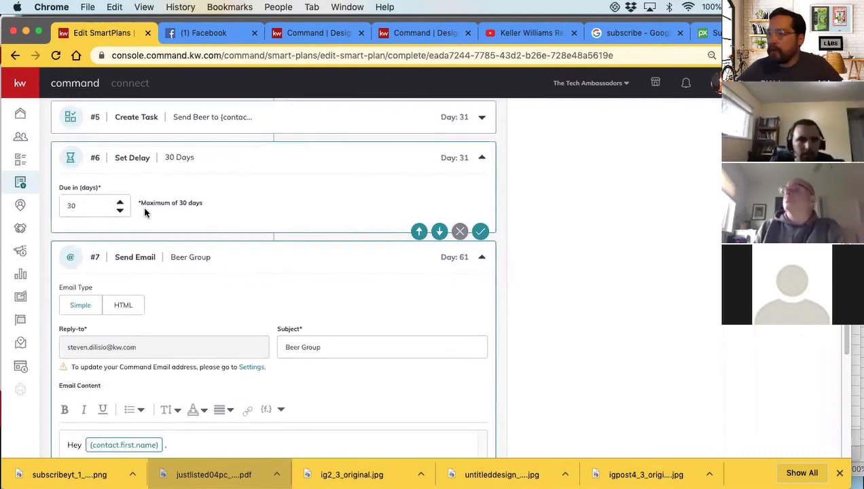
{"action": "left_click", "coordinate": [482, 158]}
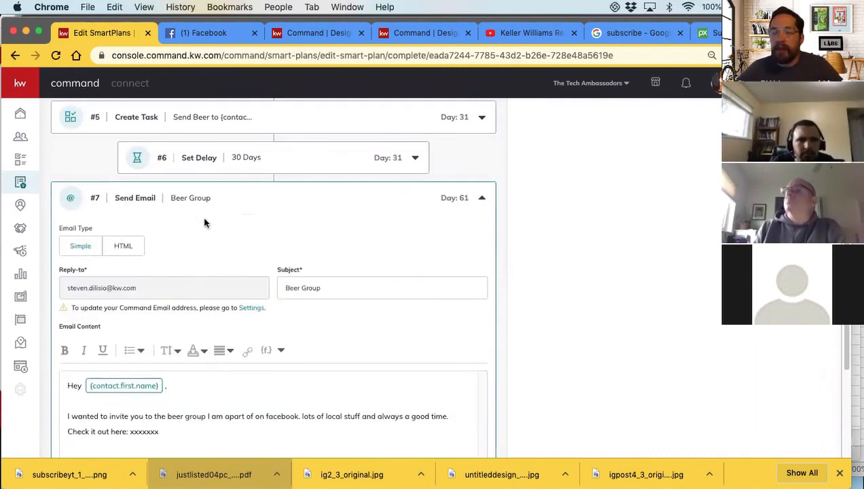
Review the Day 61 Beer Group email and highlight the xxxxxxx link placeholder in its invitation text
{"action": "scroll", "coordinate": [224, 236], "scroll_direction": "down", "scroll_amount": 5}
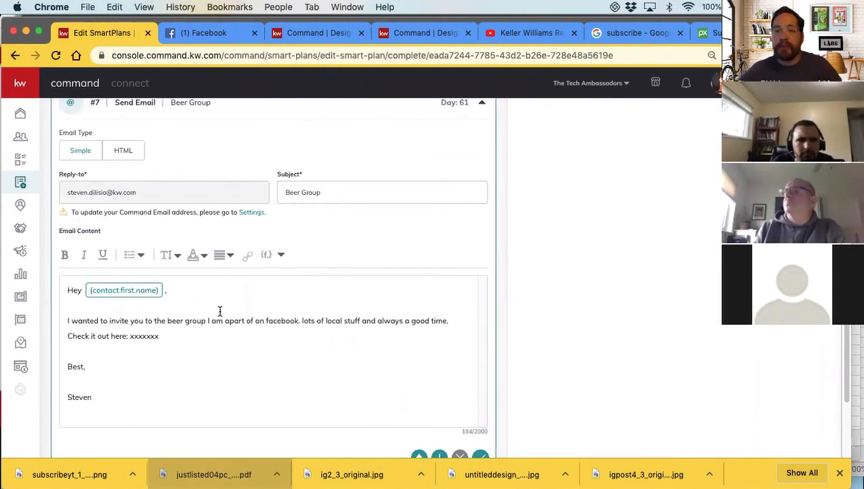
{"action": "left_click_drag", "start_coordinate": [161, 336], "coordinate": [128, 335]}
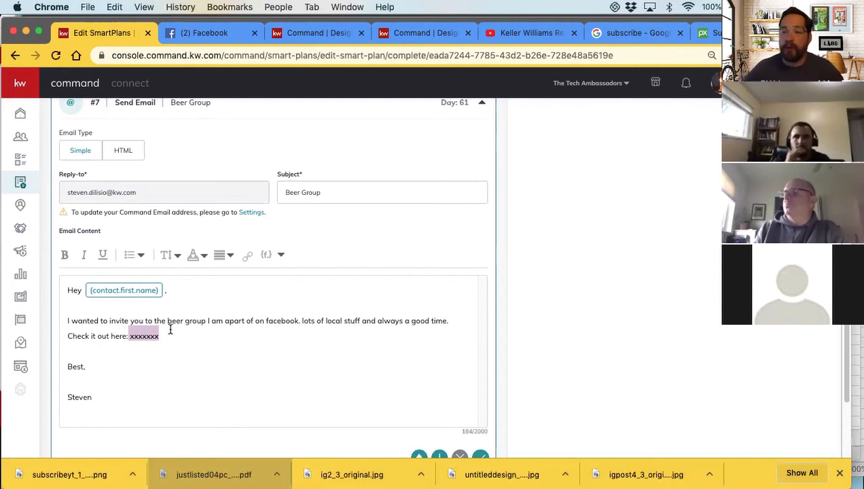
{"action": "scroll", "coordinate": [177, 328], "scroll_direction": "down", "scroll_amount": 1}
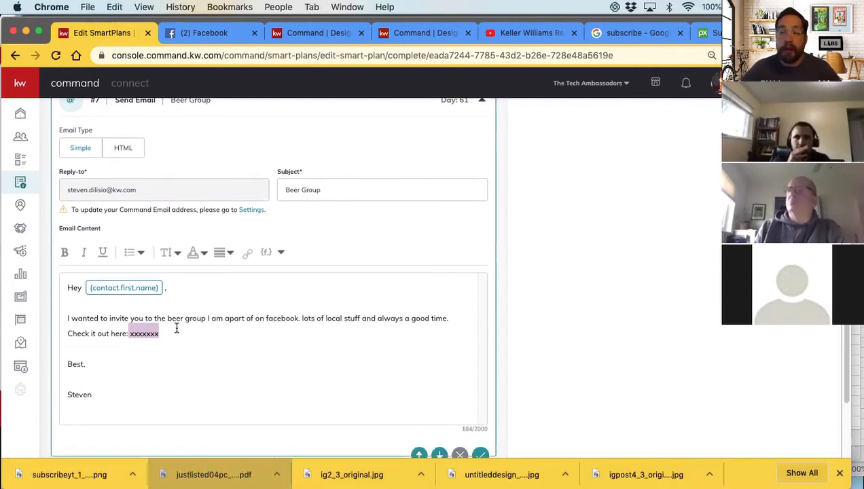
Add an Add to SmartPlan action at the end of the plan, after the 29-day delay
{"action": "scroll", "coordinate": [177, 331], "scroll_direction": "down", "scroll_amount": 2}
{"action": "scroll", "coordinate": [177, 330], "scroll_direction": "down", "scroll_amount": 4}
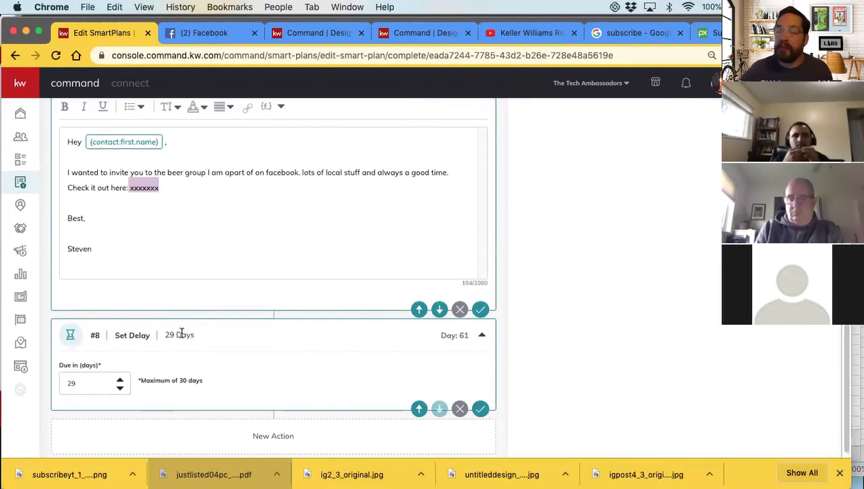
{"action": "scroll", "coordinate": [179, 331], "scroll_direction": "up", "scroll_amount": 2}
{"action": "scroll", "coordinate": [183, 329], "scroll_direction": "down", "scroll_amount": 2}
{"action": "scroll", "coordinate": [593, 318], "scroll_direction": "up", "scroll_amount": 15}
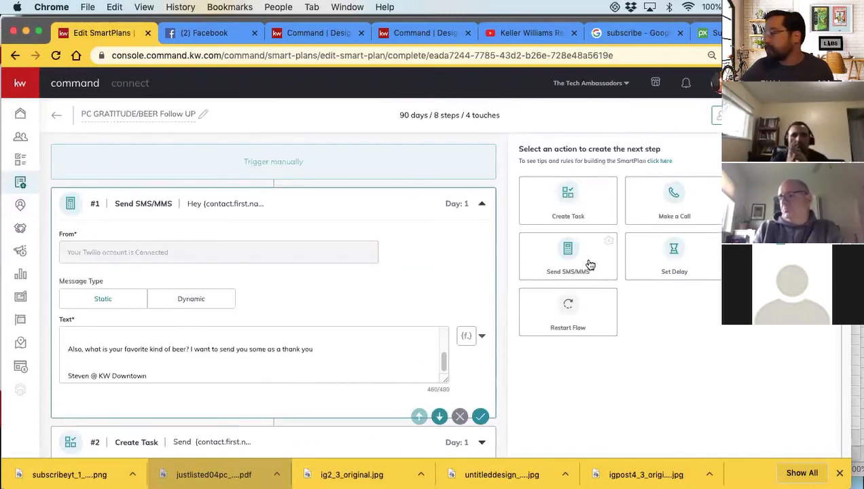
{"action": "scroll", "coordinate": [237, 293], "scroll_direction": "down", "scroll_amount": 15}
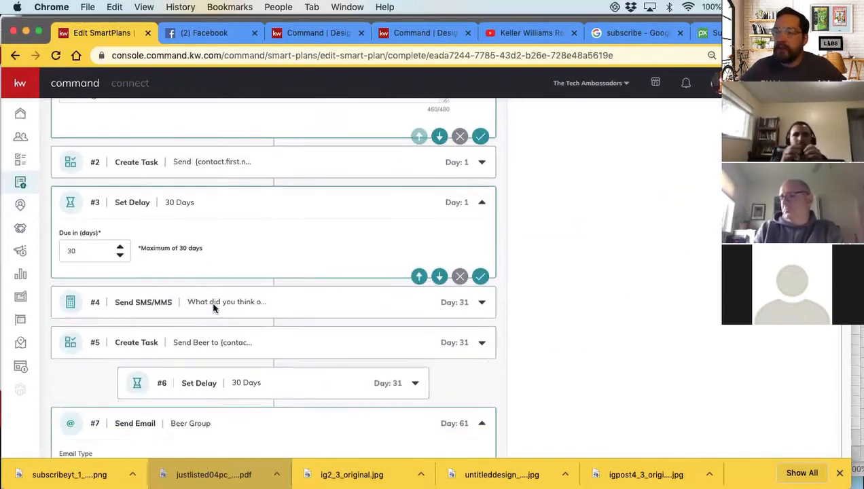
Choose PC CMA Follow UP as the SmartPlan for the Day 90 action and save it
{"action": "left_click", "coordinate": [475, 370]}
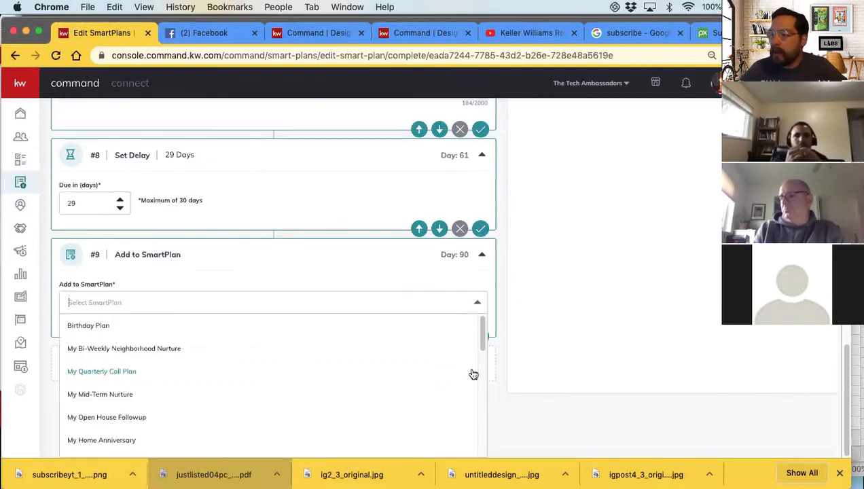
{"action": "left_click", "coordinate": [99, 310]}
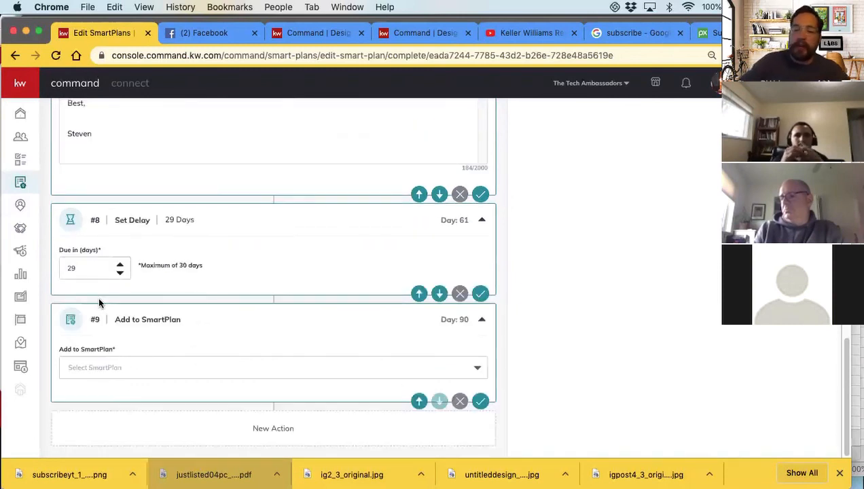
{"action": "type", "text": "PC"}
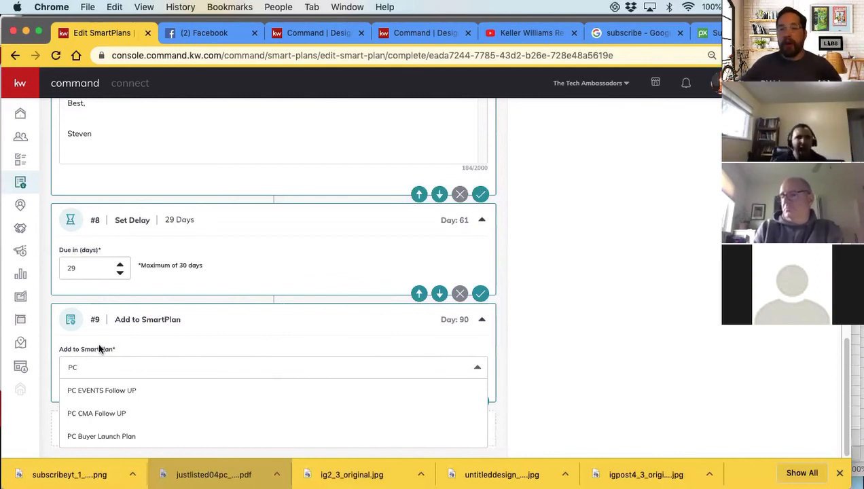
{"action": "left_click", "coordinate": [118, 417]}
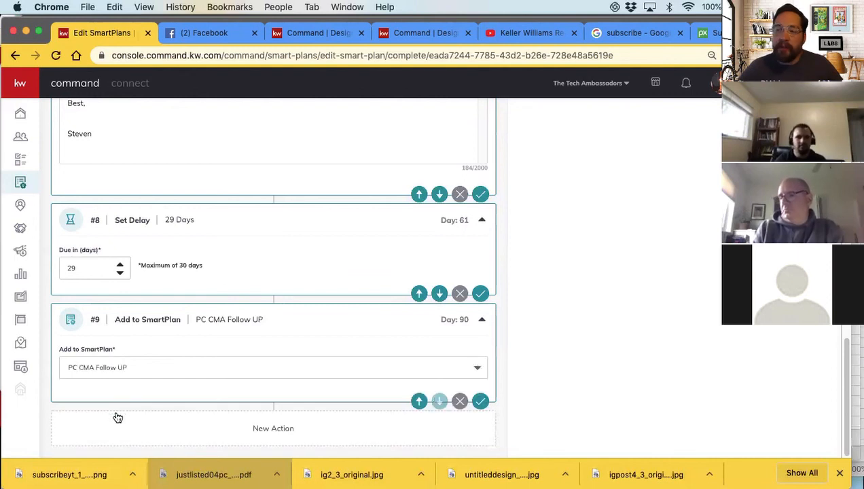
{"action": "left_click", "coordinate": [481, 400]}
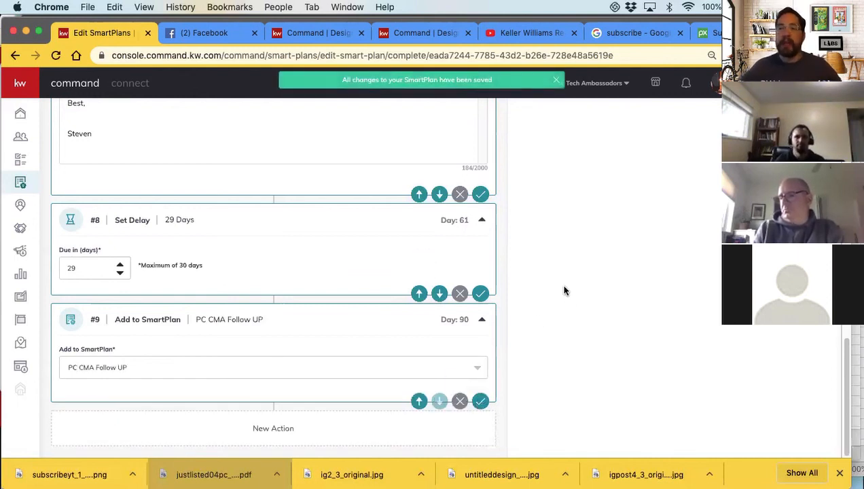
Review the full plan sequence from the Day 1 text message to the Day 90 SmartPlan handoff
{"action": "scroll", "coordinate": [344, 221], "scroll_direction": "up", "scroll_amount": 20}
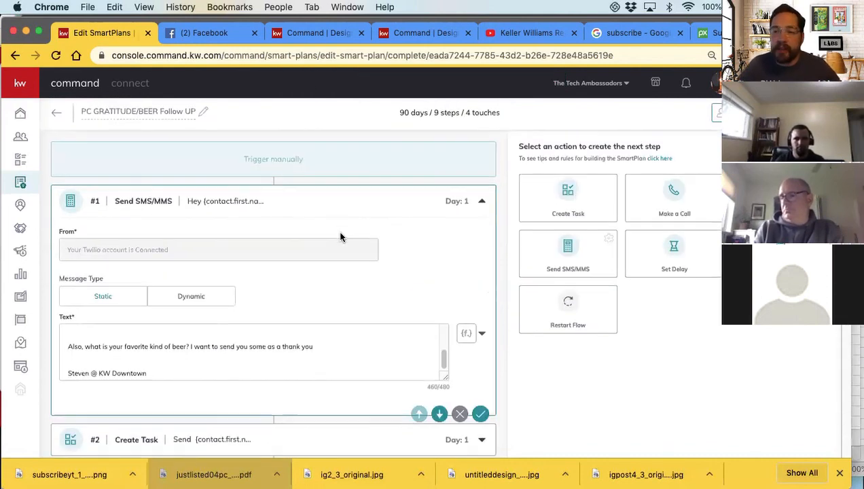
{"action": "scroll", "coordinate": [340, 237], "scroll_direction": "down", "scroll_amount": 1}
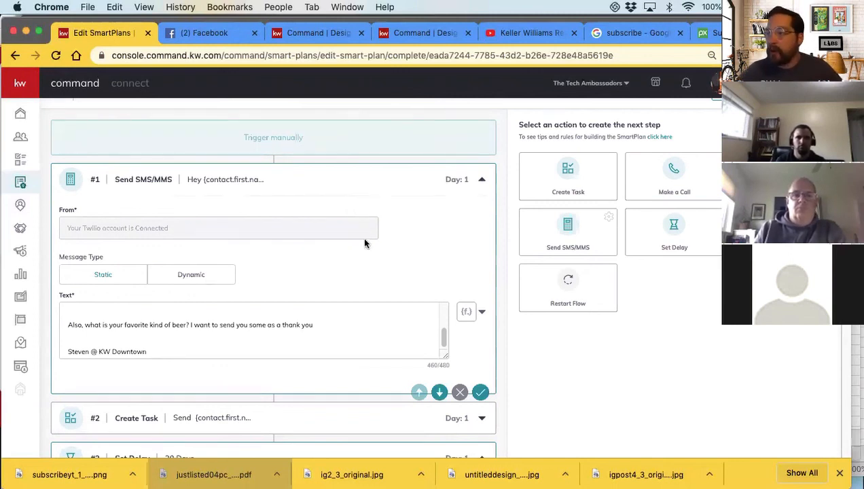
{"action": "scroll", "coordinate": [364, 242], "scroll_direction": "down", "scroll_amount": 10}
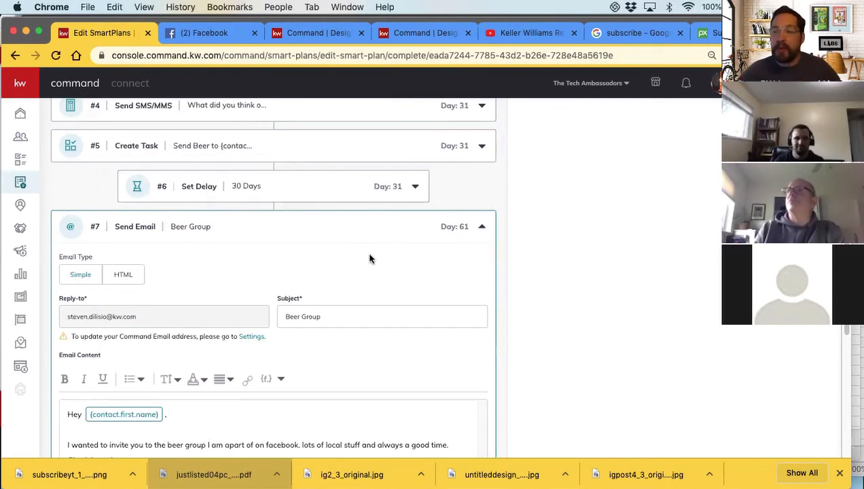
{"action": "scroll", "coordinate": [367, 254], "scroll_direction": "down", "scroll_amount": 3}
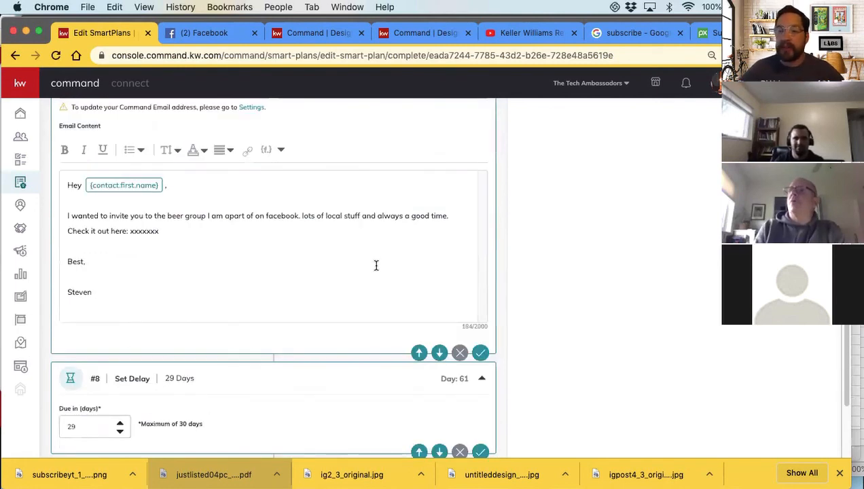
{"action": "scroll", "coordinate": [369, 258], "scroll_direction": "up", "scroll_amount": 5}
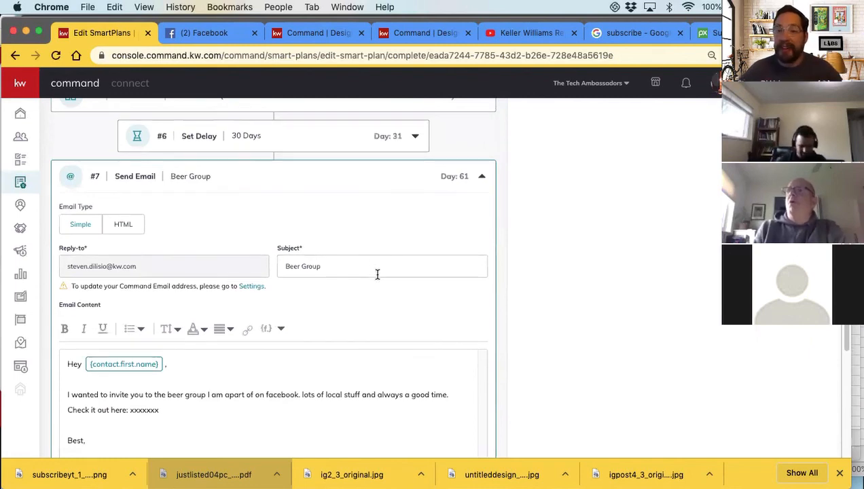
{"action": "scroll", "coordinate": [378, 273], "scroll_direction": "up", "scroll_amount": 3}
{"action": "scroll", "coordinate": [381, 276], "scroll_direction": "up", "scroll_amount": 10}
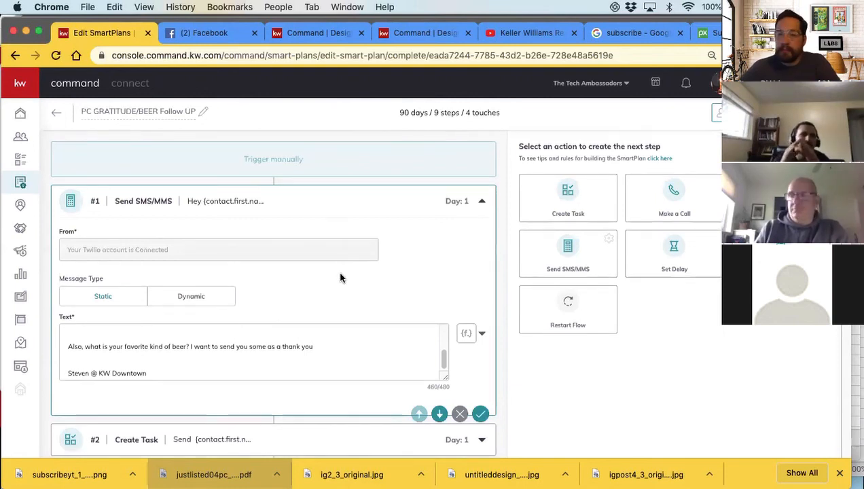
{"action": "scroll", "coordinate": [341, 282], "scroll_direction": "down", "scroll_amount": 4}
{"action": "scroll", "coordinate": [341, 289], "scroll_direction": "down", "scroll_amount": 10}
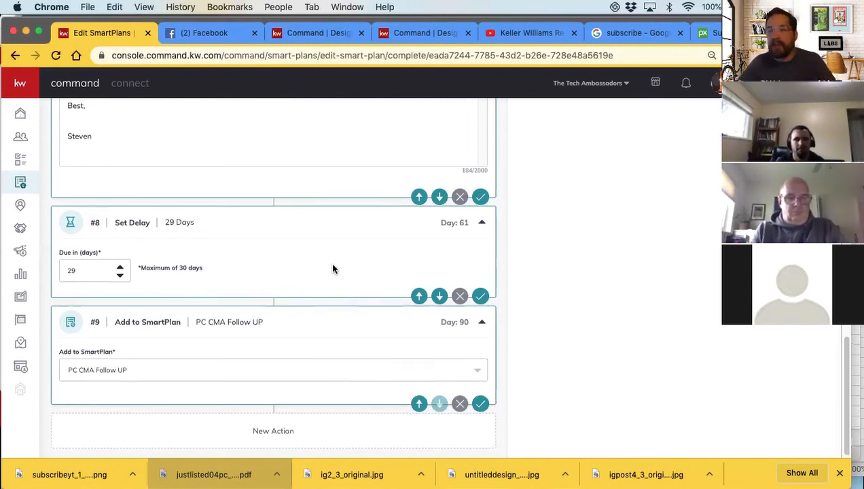
{"action": "scroll", "coordinate": [330, 262], "scroll_direction": "up", "scroll_amount": 5}
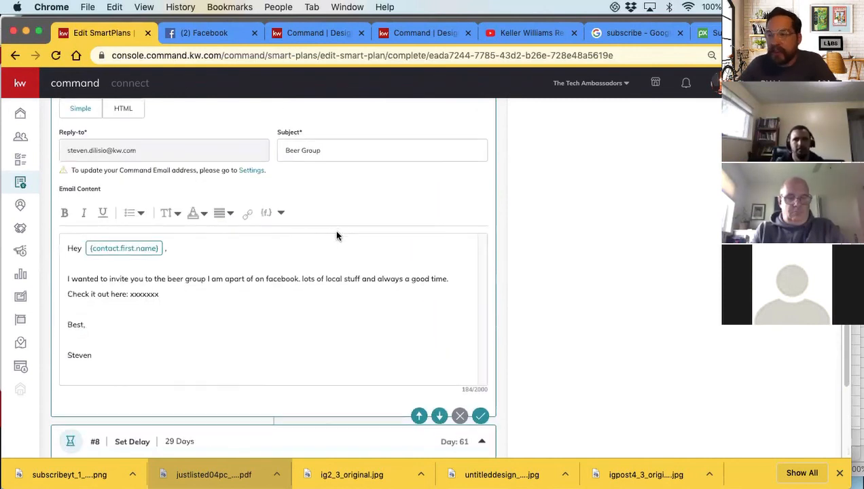
{"action": "scroll", "coordinate": [373, 277], "scroll_direction": "up", "scroll_amount": 10}
{"action": "scroll", "coordinate": [316, 233], "scroll_direction": "down", "scroll_amount": 20}
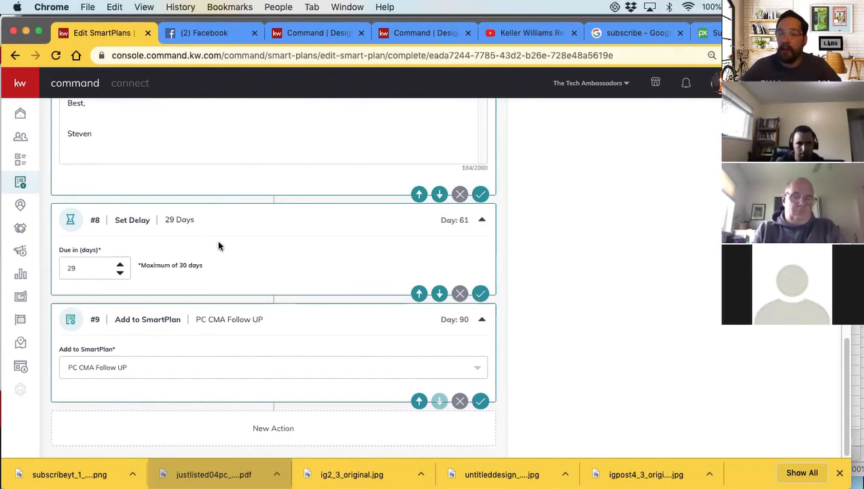
Add an HTML Send Email action at the end of the plan and open its email template library
{"action": "scroll", "coordinate": [693, 293], "scroll_direction": "up", "scroll_amount": 15}
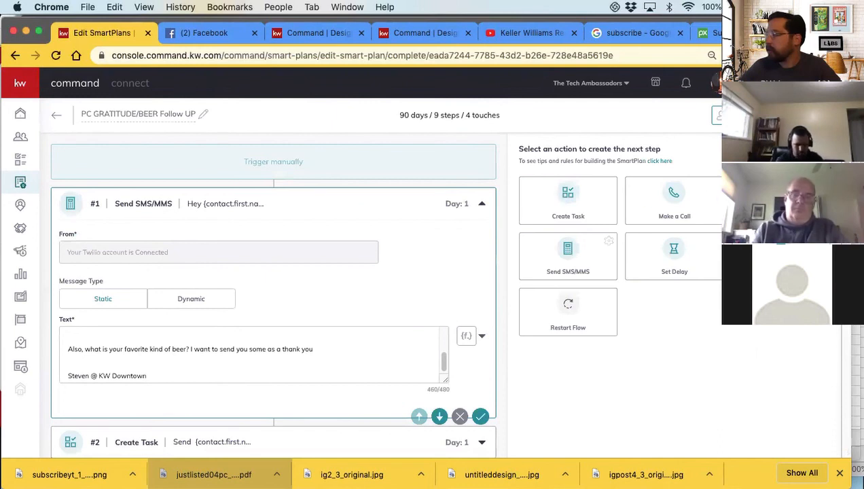
{"action": "scroll", "coordinate": [207, 253], "scroll_direction": "down", "scroll_amount": 15}
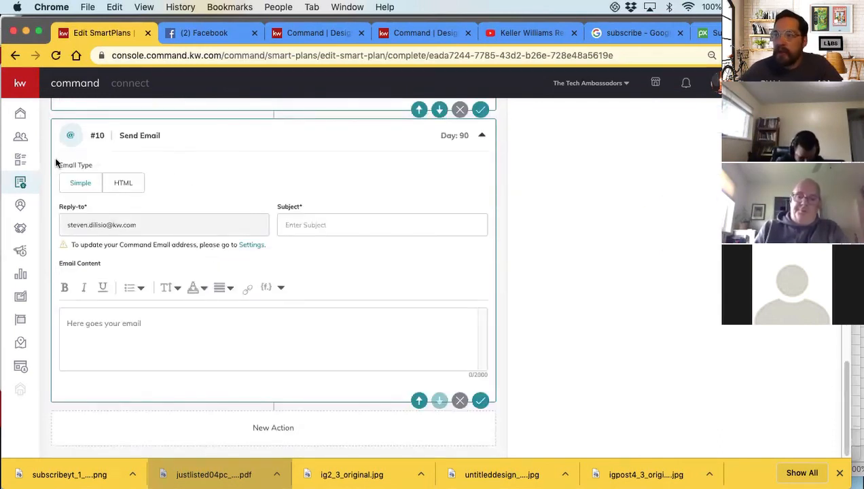
{"action": "left_click", "coordinate": [127, 184]}
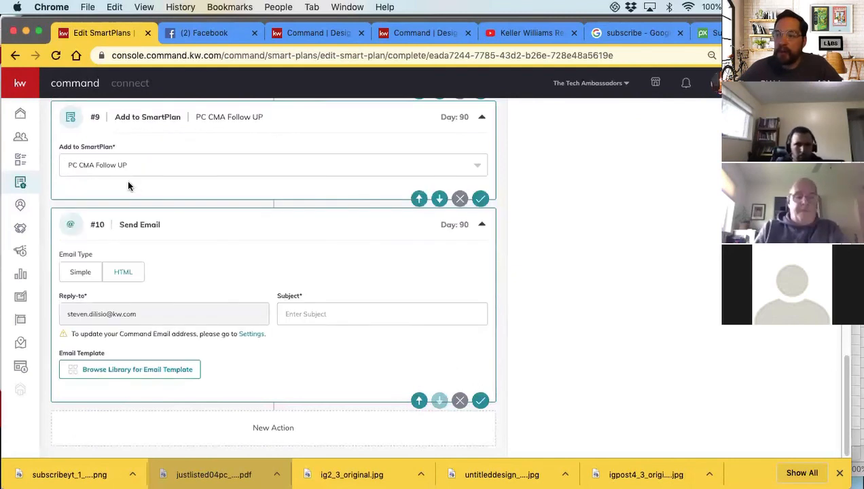
{"action": "left_click", "coordinate": [126, 367]}
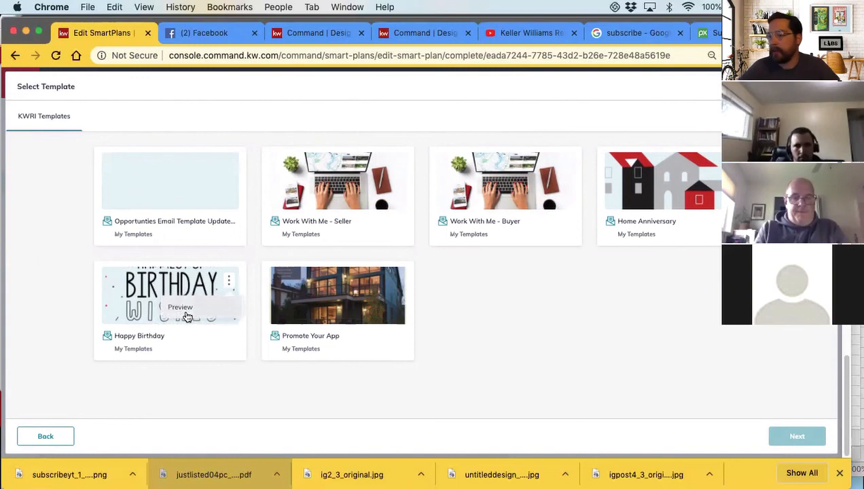
Preview the Happy Birthday email template, read through its message and close the preview
{"action": "left_click", "coordinate": [187, 311]}
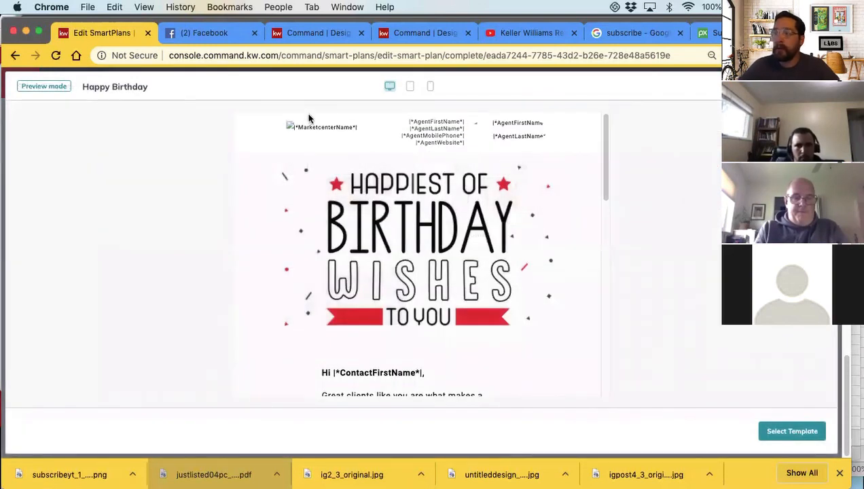
{"action": "scroll", "coordinate": [399, 262], "scroll_direction": "down", "scroll_amount": 5}
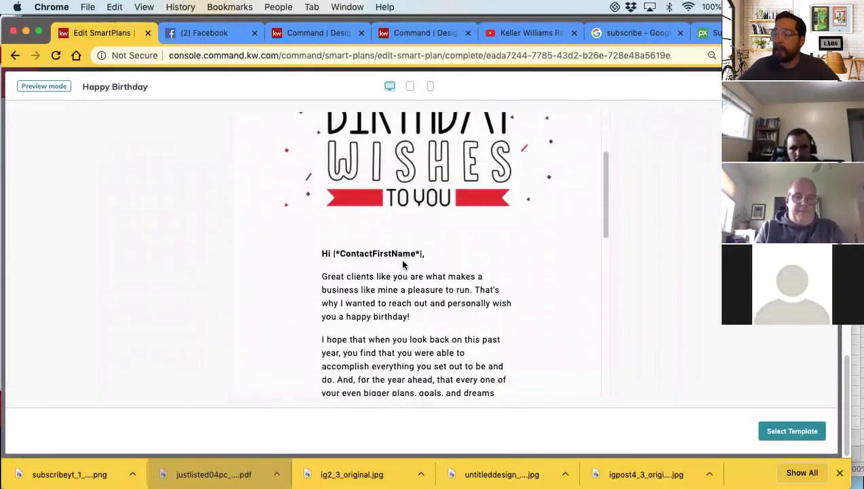
{"action": "scroll", "coordinate": [404, 224], "scroll_direction": "up", "scroll_amount": 3}
{"action": "scroll", "coordinate": [394, 258], "scroll_direction": "down", "scroll_amount": 3}
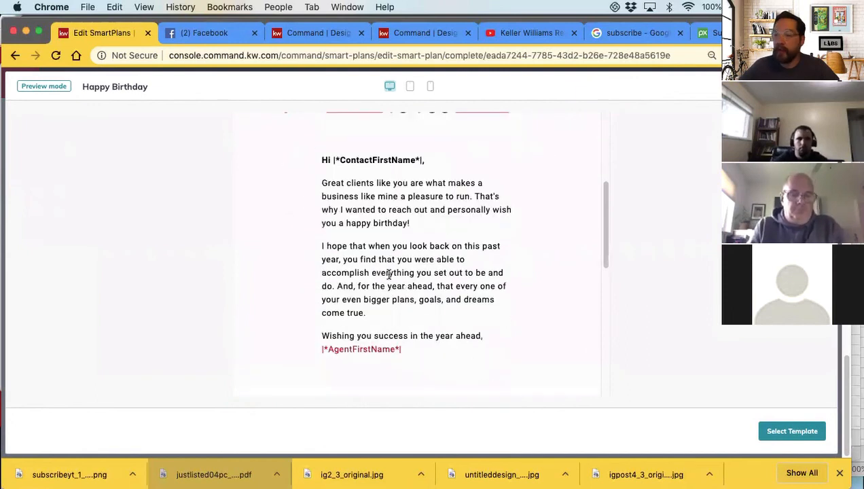
{"action": "scroll", "coordinate": [407, 282], "scroll_direction": "up", "scroll_amount": 5}
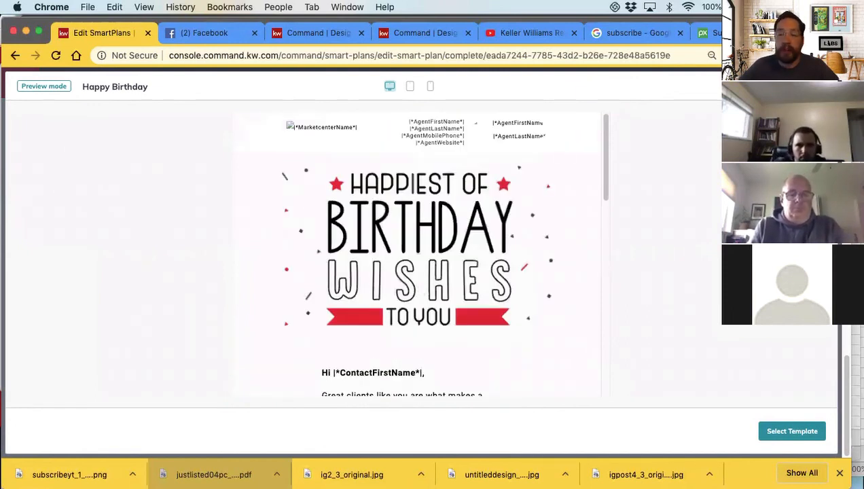
{"action": "left_click", "coordinate": [821, 86]}
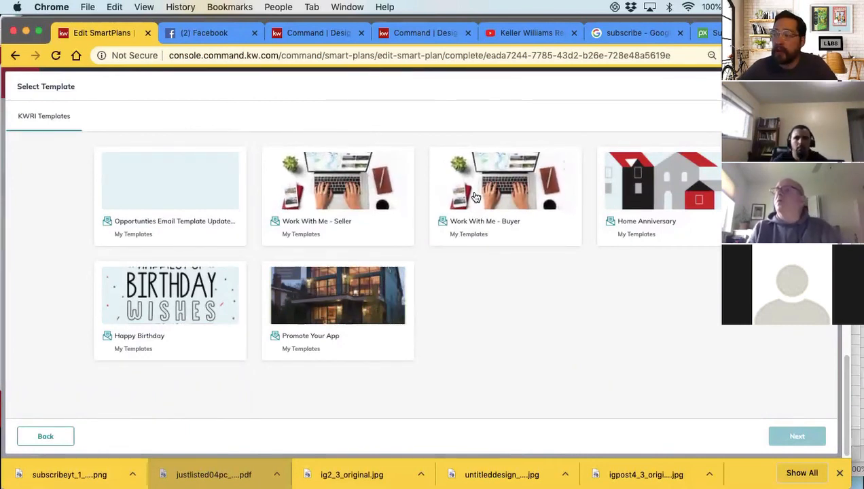
Preview the Promote Your App email template, then leave the template library without applying a template
{"action": "left_click", "coordinate": [325, 313]}
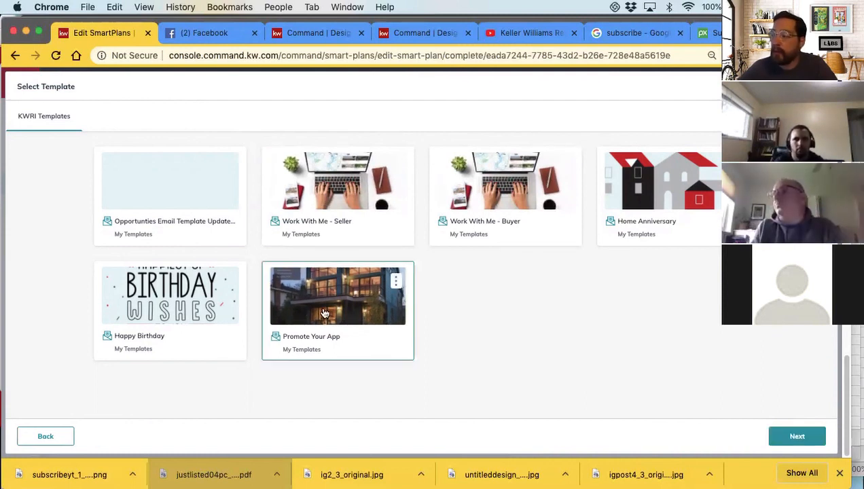
{"action": "left_click", "coordinate": [366, 309]}
{"action": "scroll", "coordinate": [358, 191], "scroll_direction": "down", "scroll_amount": 10}
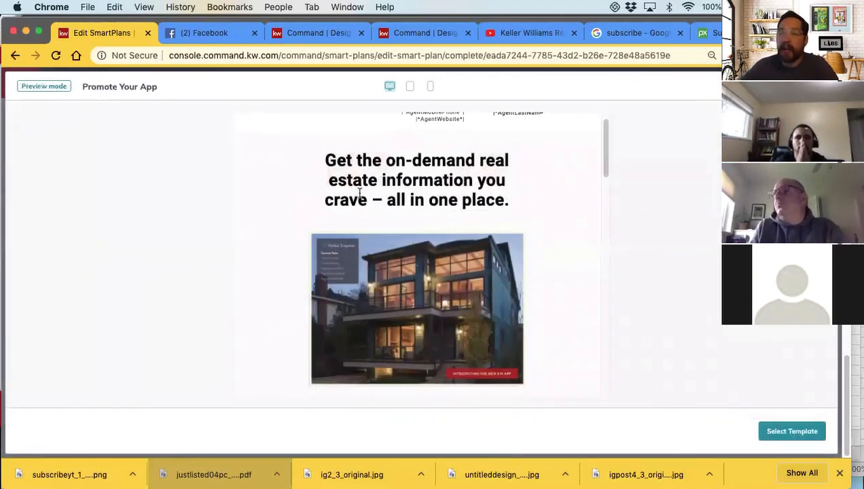
{"action": "scroll", "coordinate": [374, 192], "scroll_direction": "down", "scroll_amount": 5}
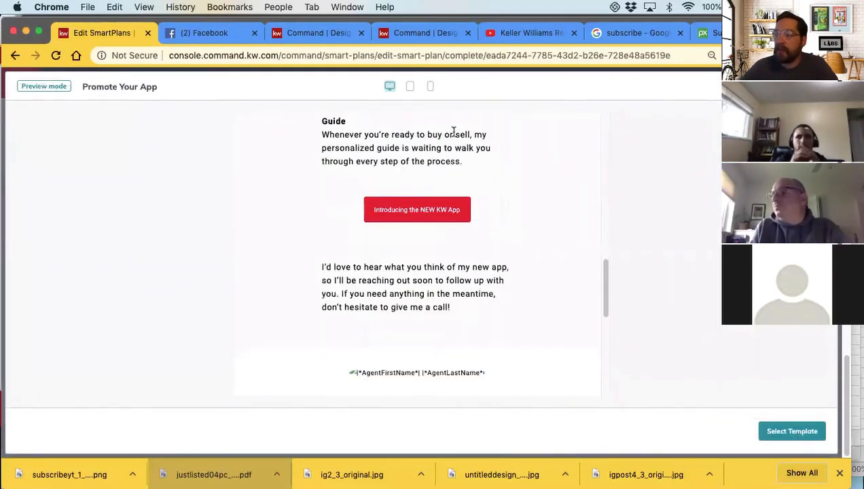
{"action": "scroll", "coordinate": [386, 222], "scroll_direction": "up", "scroll_amount": 4}
{"action": "scroll", "coordinate": [384, 275], "scroll_direction": "up", "scroll_amount": 10}
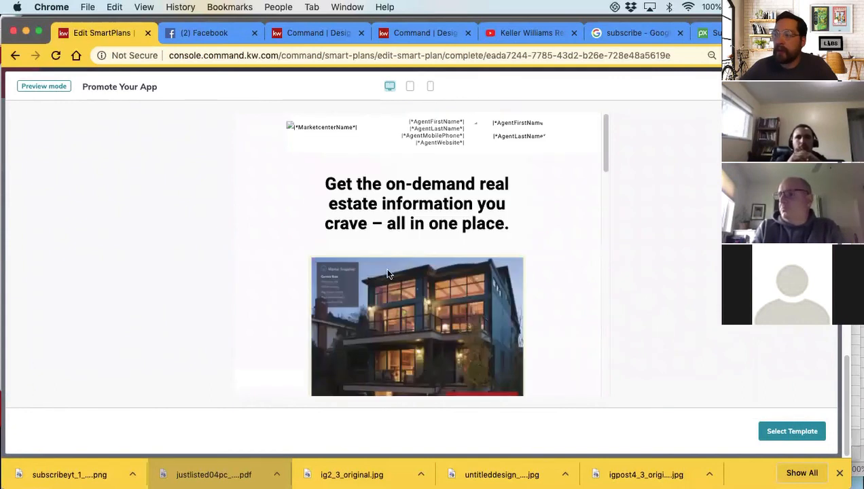
{"action": "left_click", "coordinate": [818, 86]}
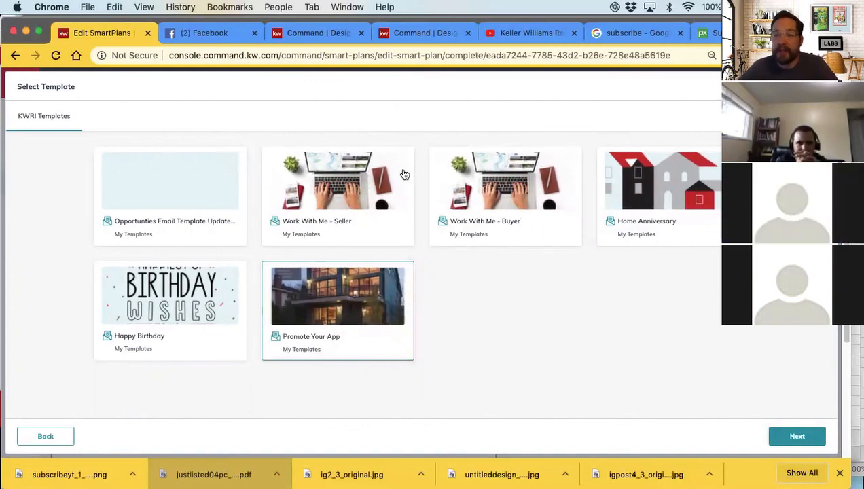
{"action": "left_click", "coordinate": [821, 86]}
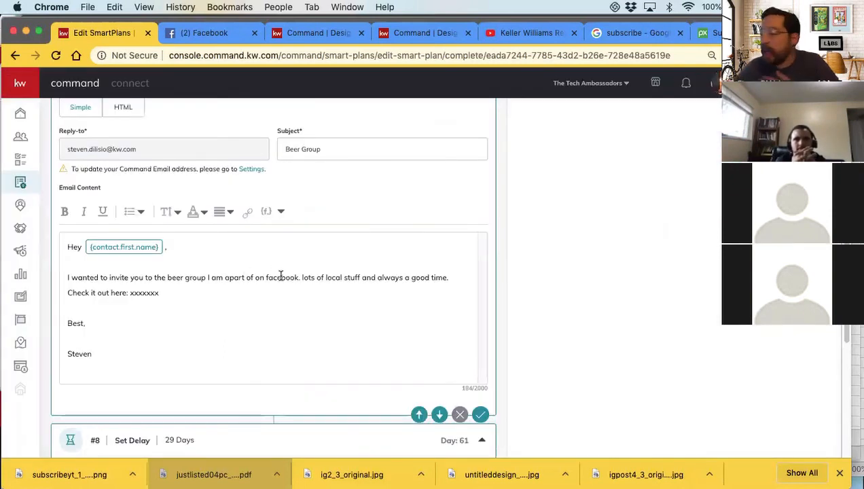
Look over the Day 1 to Day 31 actions and the Day 61 Beer Group email once more
{"action": "scroll", "coordinate": [294, 321], "scroll_direction": "up", "scroll_amount": 10}
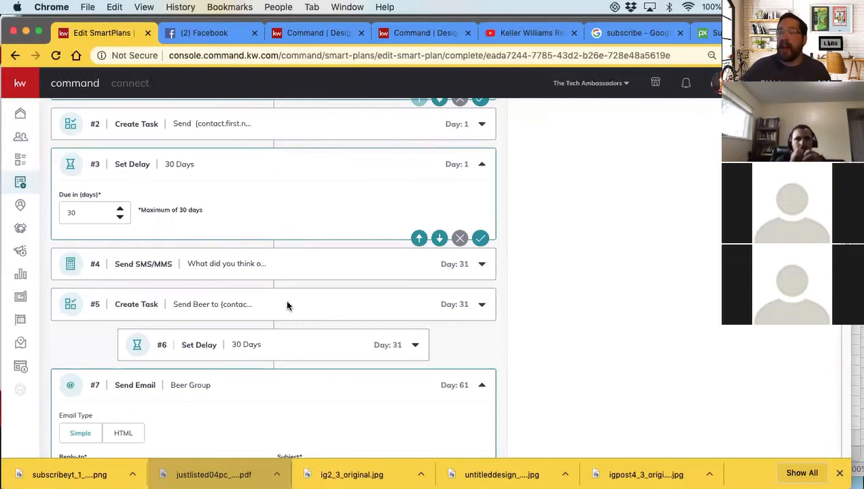
{"action": "scroll", "coordinate": [287, 306], "scroll_direction": "down", "scroll_amount": 3}
{"action": "scroll", "coordinate": [286, 306], "scroll_direction": "down", "scroll_amount": 4}
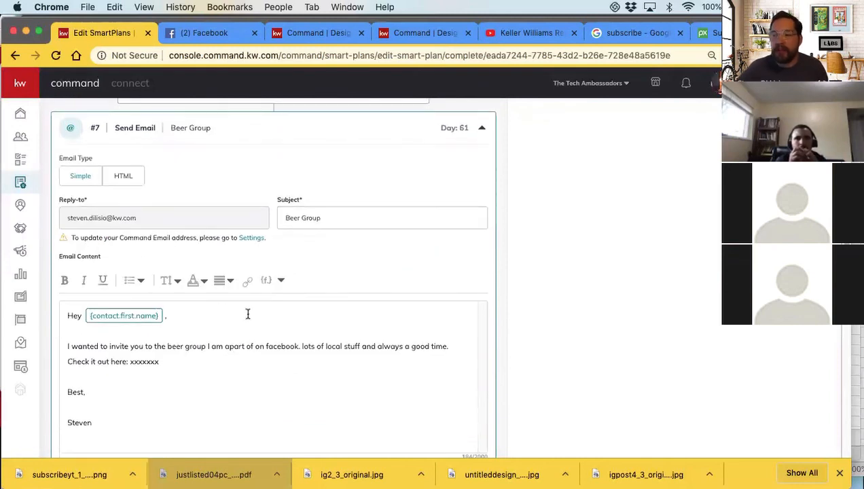